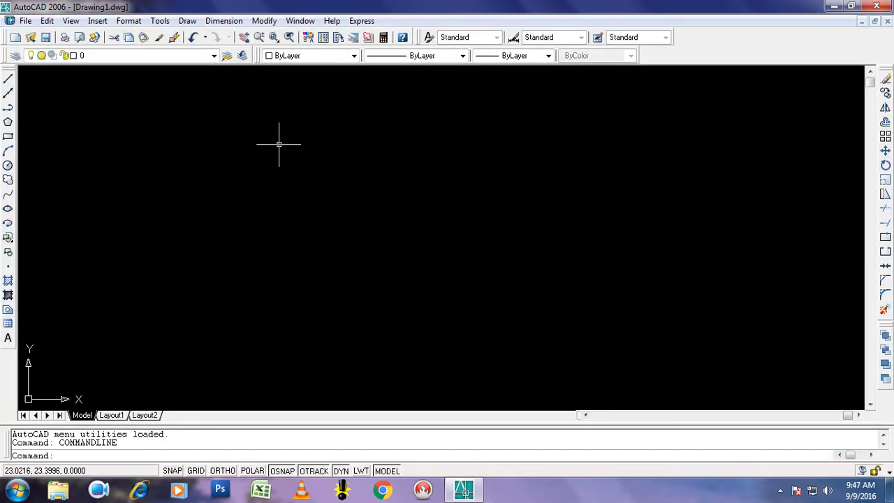
- Draw a horizontal line 6 units long with Ortho turned on
{"action": "key", "text": "Escape"}
{"action": "type", "text": "l"}
{"action": "key", "text": "Return"}
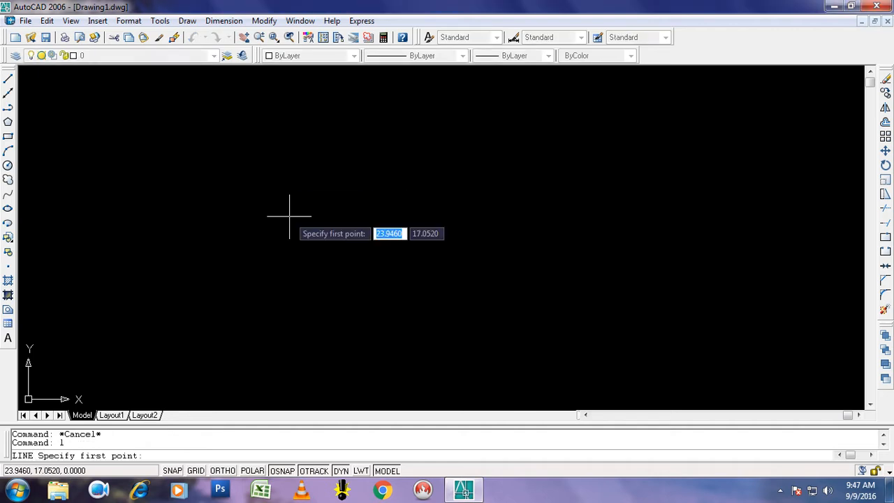
{"action": "left_click", "coordinate": [286, 239]}
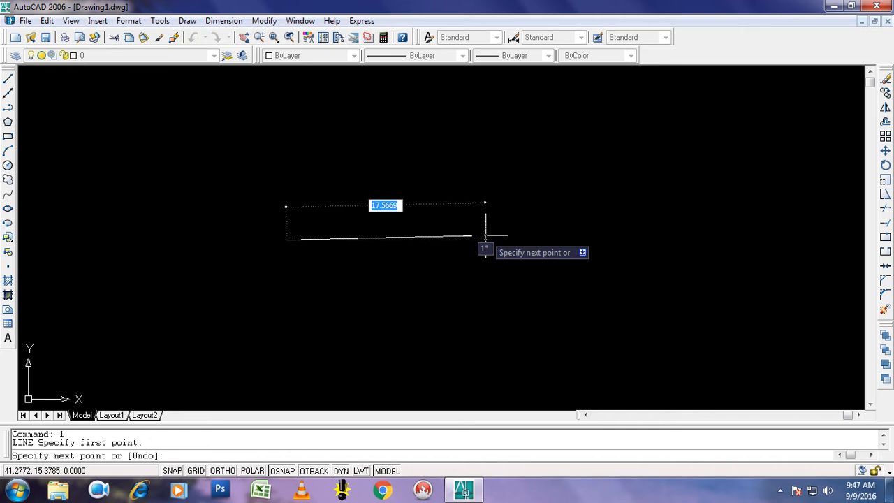
{"action": "key", "text": "F8"}
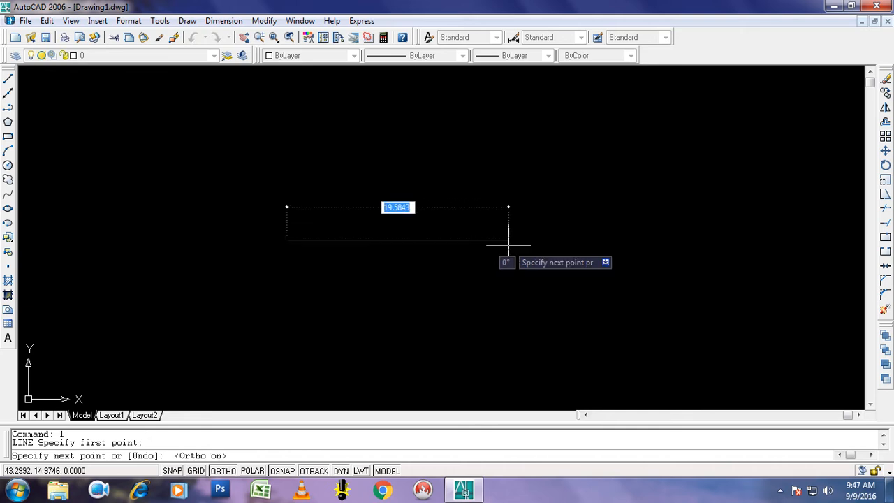
{"action": "type", "text": "6"}
{"action": "key", "text": "Return"}
{"action": "key", "text": "Escape"}
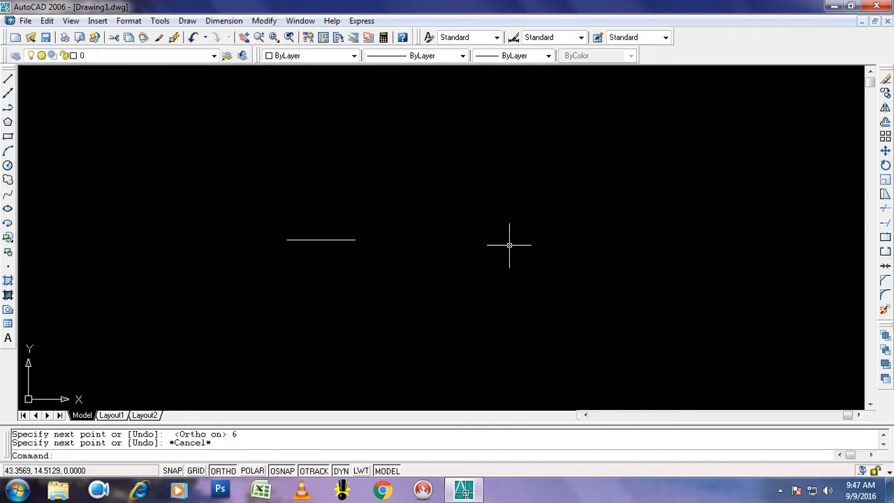
- Offset the horizontal line by 0.6, once above and once below it
{"action": "scroll", "coordinate": [300, 252], "scroll_direction": "up", "scroll_amount": 3}
{"action": "middle_click_drag", "start_coordinate": [300, 251], "coordinate": [366, 323]}
{"action": "type", "text": "o"}
{"action": "key", "text": "Return"}
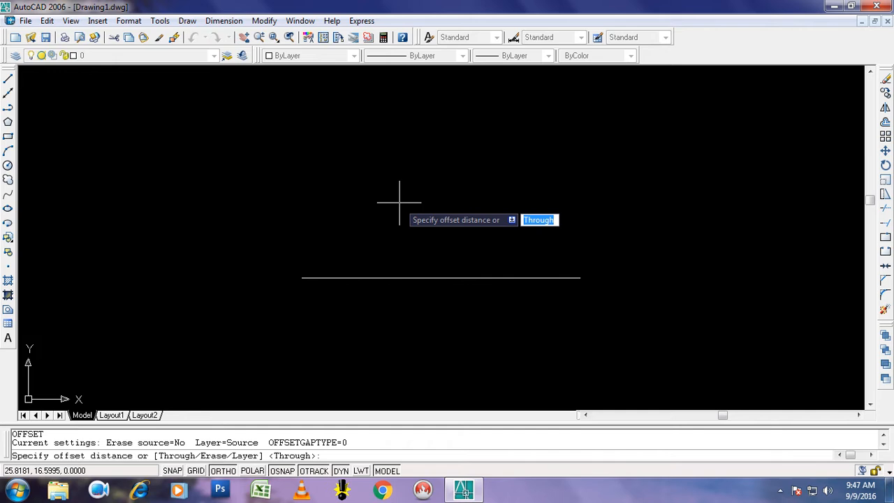
{"action": "type", "text": ".6"}
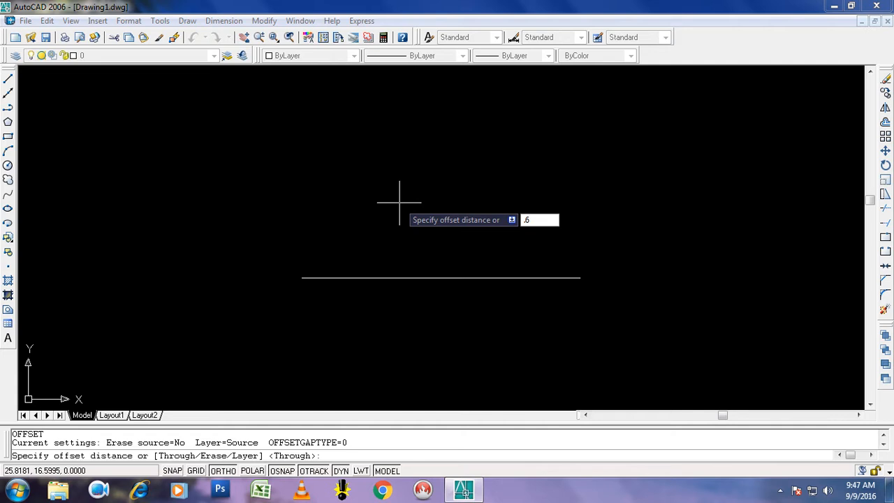
{"action": "key", "text": "Return"}
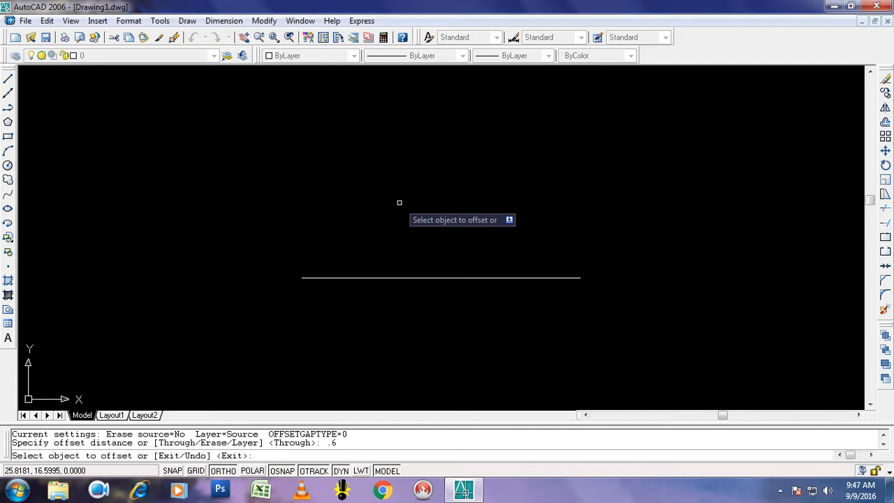
{"action": "left_click", "coordinate": [419, 277]}
{"action": "left_click", "coordinate": [415, 246]}
{"action": "left_click", "coordinate": [427, 278]}
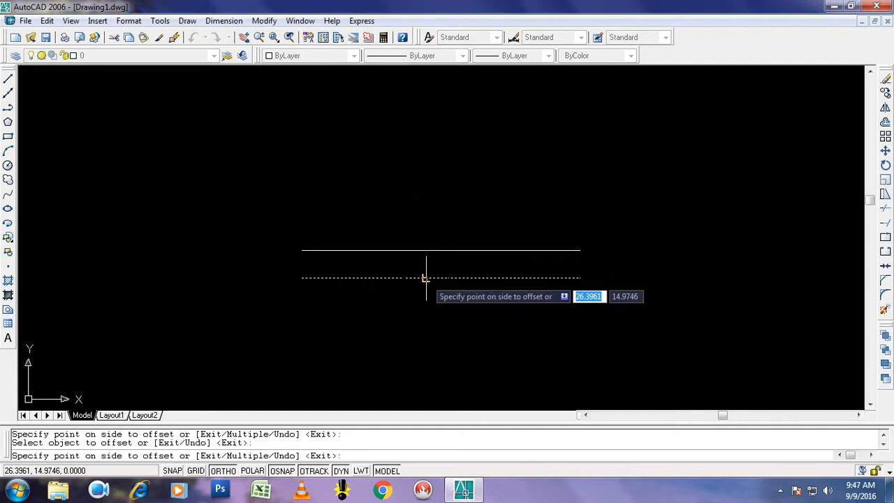
{"action": "left_click", "coordinate": [429, 304]}
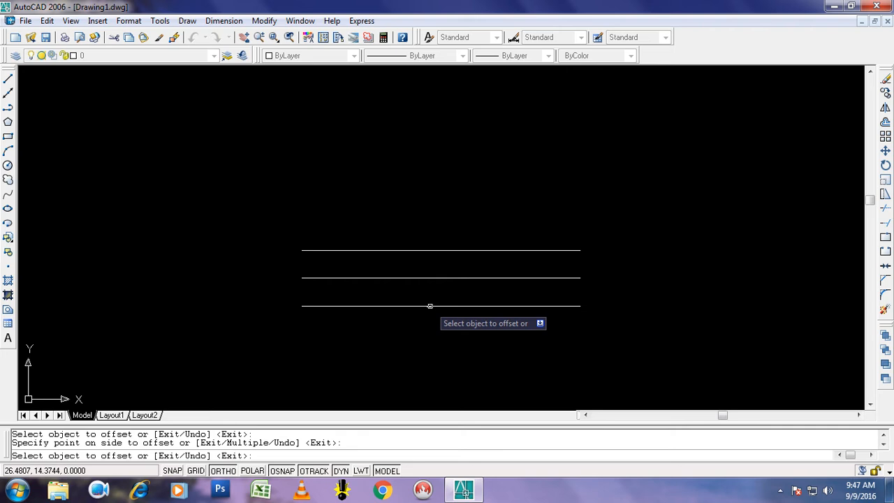
{"action": "key", "text": "Escape"}
{"action": "key", "text": "Escape"}
{"action": "key", "text": "Escape"}
- Offset the uppermost line upward and the lowermost line downward by 0.7 each
{"action": "type", "text": "o"}
{"action": "key", "text": "Return"}
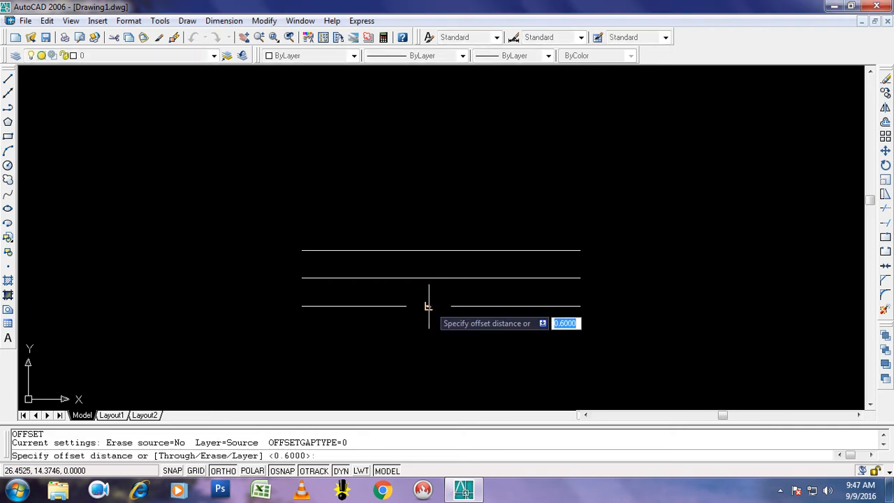
{"action": "type", "text": "07"}
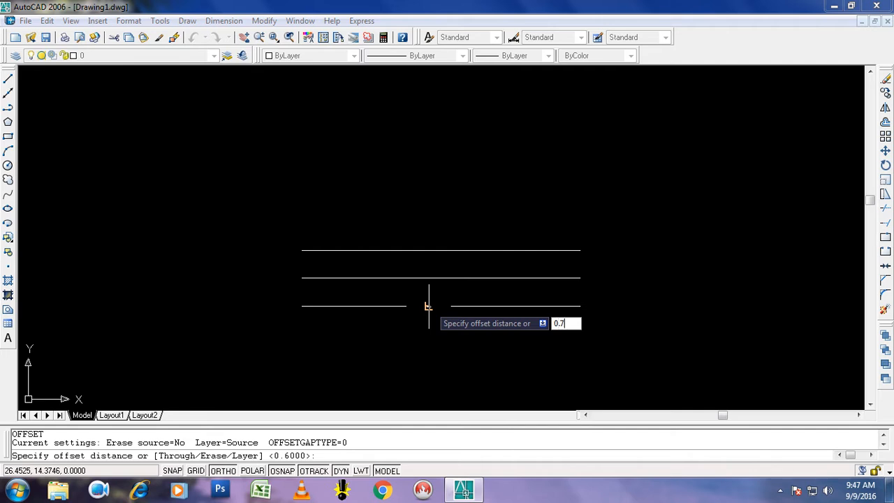
{"action": "key", "text": "Return"}
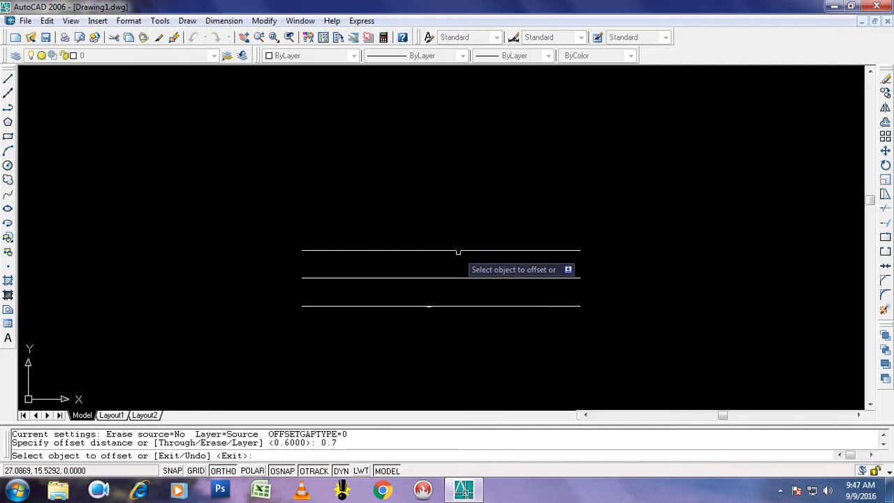
{"action": "left_click", "coordinate": [456, 252]}
{"action": "left_click", "coordinate": [465, 228]}
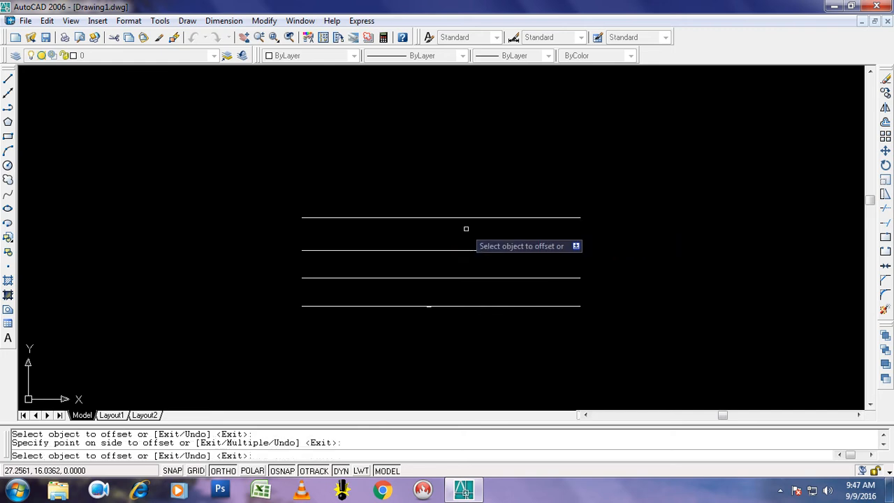
{"action": "left_click", "coordinate": [455, 305]}
{"action": "left_click", "coordinate": [459, 337]}
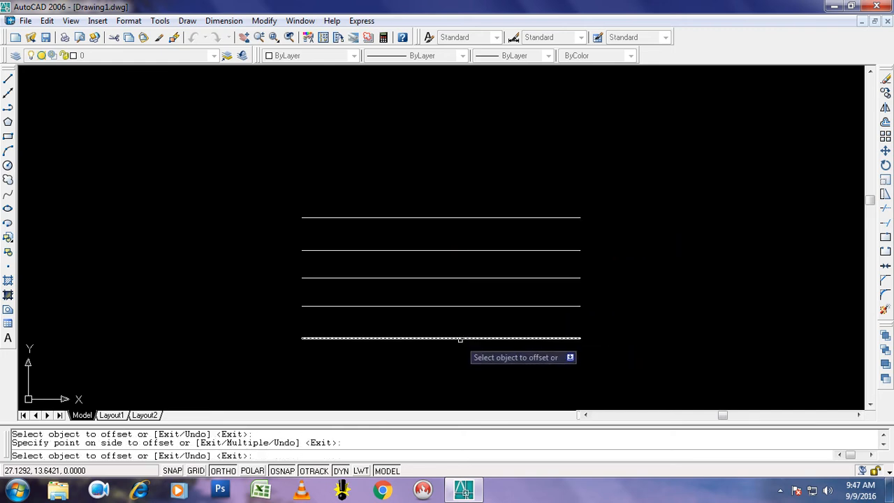
{"action": "key", "text": "Escape"}
{"action": "key", "text": "Escape"}
{"action": "key", "text": "Escape"}
- Draw a vertical line joining the left ends of the uppermost and lowermost horizontal lines
{"action": "type", "text": "l"}
{"action": "key", "text": "Return"}
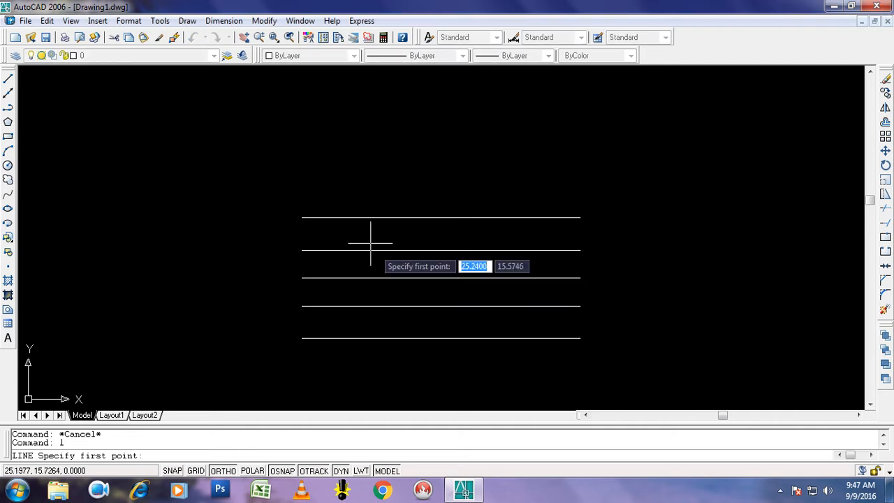
{"action": "left_click", "coordinate": [301, 217]}
{"action": "left_click", "coordinate": [301, 338]}
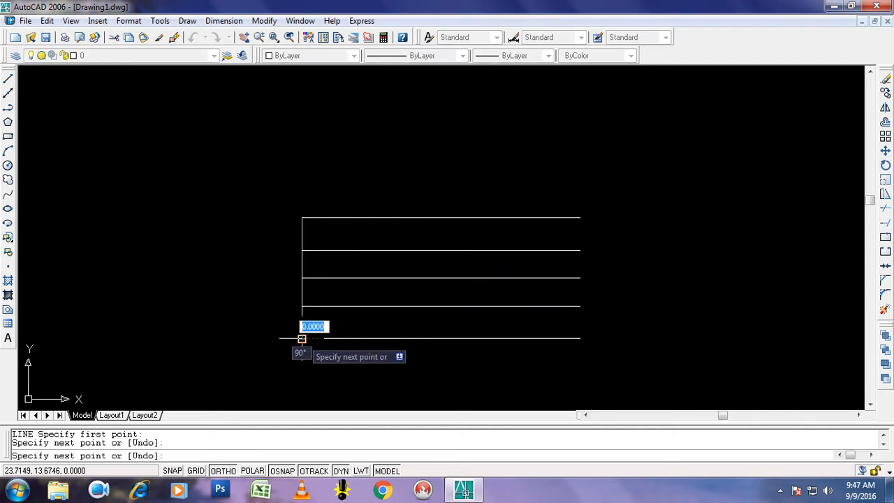
{"action": "key", "text": "Escape"}
{"action": "key", "text": "Escape"}
{"action": "key", "text": "Escape"}
- Offset the vertical line to the right four times in succession at 0.5 spacing
{"action": "type", "text": "o"}
{"action": "key", "text": "Return"}
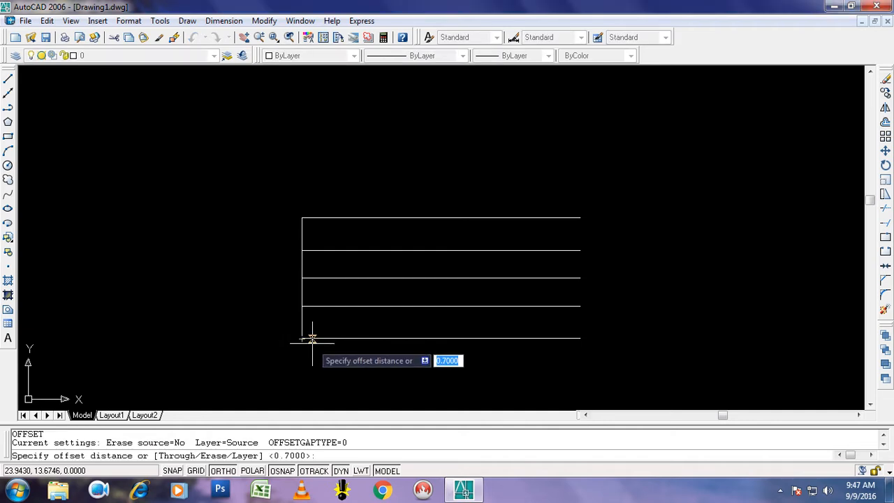
{"action": "type", "text": ".5"}
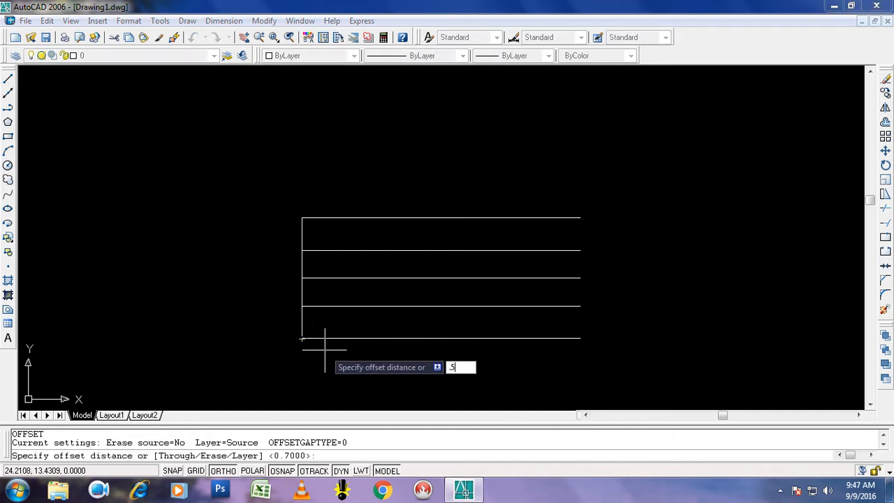
{"action": "key", "text": "Return"}
{"action": "left_click", "coordinate": [302, 263]}
{"action": "left_click", "coordinate": [335, 261]}
{"action": "left_click", "coordinate": [325, 259]}
{"action": "left_click", "coordinate": [344, 266]}
{"action": "left_click", "coordinate": [347, 266]}
{"action": "left_click", "coordinate": [364, 265]}
{"action": "left_click", "coordinate": [370, 264]}
{"action": "left_click", "coordinate": [391, 268]}
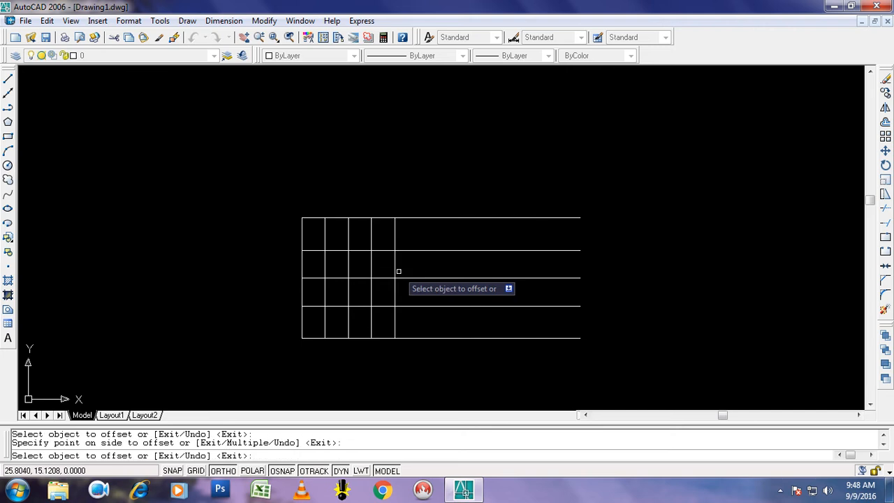
{"action": "key", "text": "Escape"}
{"action": "key", "text": "Escape"}
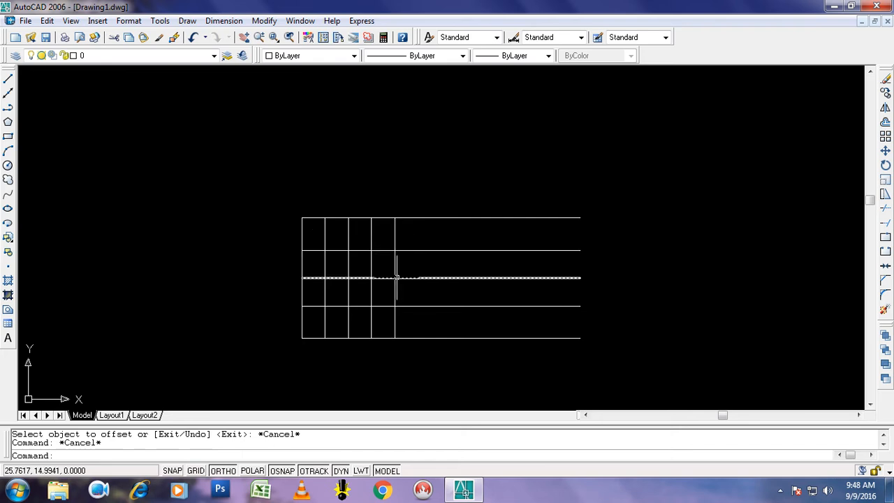
- Draw a circle of radius 0.6 centred where the rightmost vertical line crosses the middle horizontal line
{"action": "type", "text": "c"}
{"action": "key", "text": "Return"}
{"action": "left_click", "coordinate": [396, 278]}
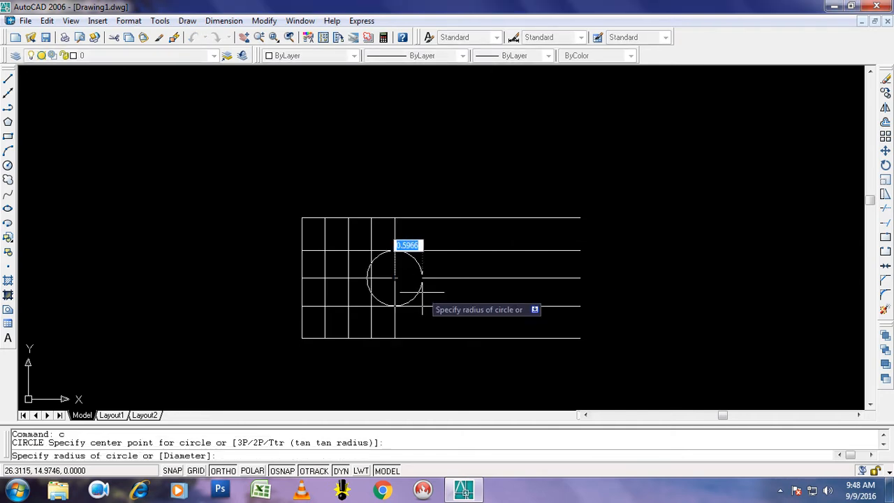
{"action": "type", "text": ".6"}
{"action": "key", "text": "Return"}
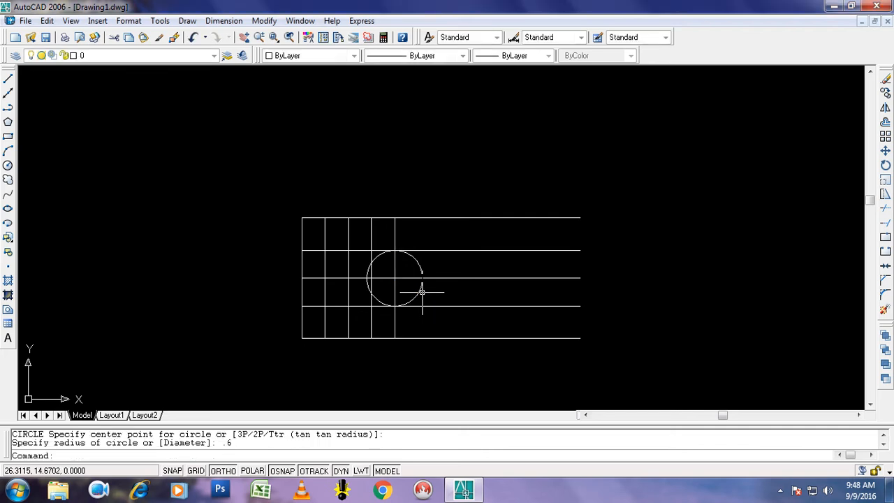
- Draw a concentric circle of radius 1.3 around the 0.6 radius circle
{"action": "type", "text": "c"}
{"action": "key", "text": "Return"}
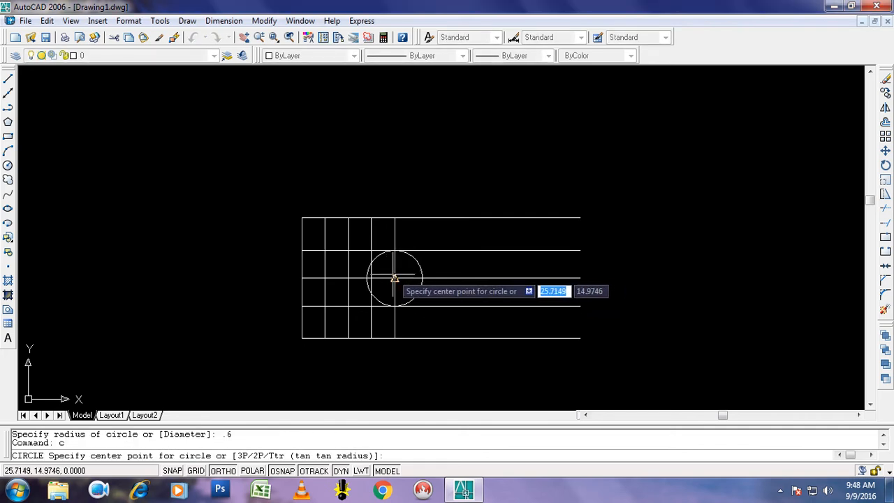
{"action": "left_click", "coordinate": [396, 277]}
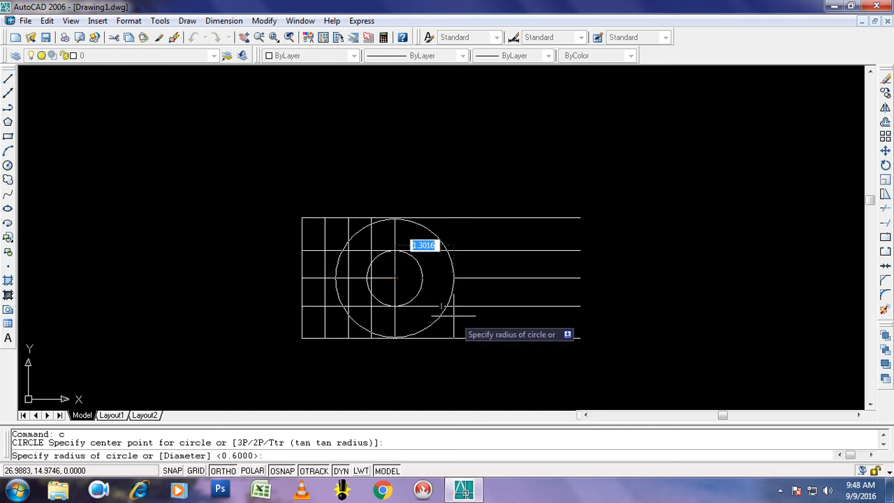
{"action": "type", "text": "1"}
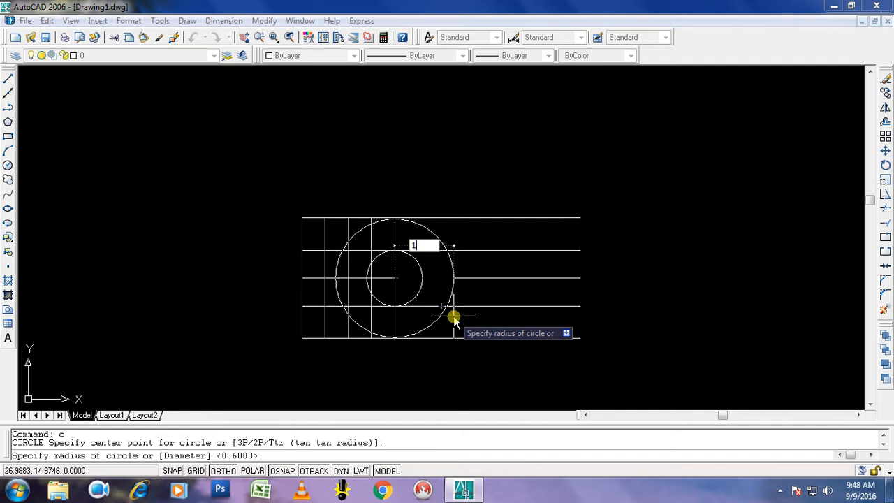
{"action": "key", "text": "Return"}
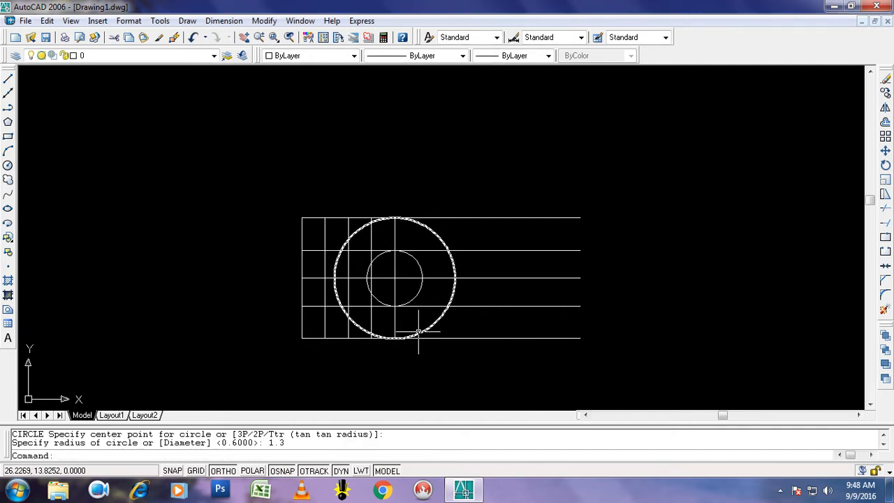
- Trim the vertical lines and left circle portions lying between the two inner horizontal lines, above and below the middle line
{"action": "type", "text": "tr"}
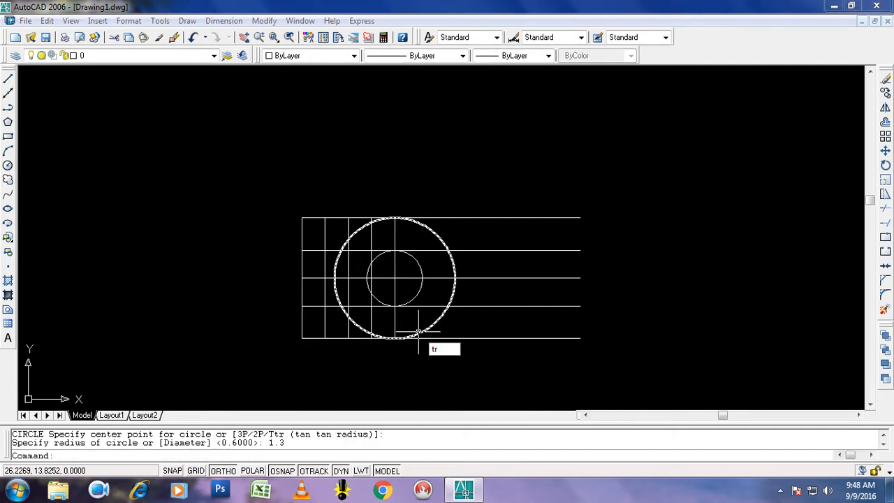
{"action": "key", "text": "Return"}
{"action": "key", "text": "Return"}
{"action": "left_click", "coordinate": [283, 263]}
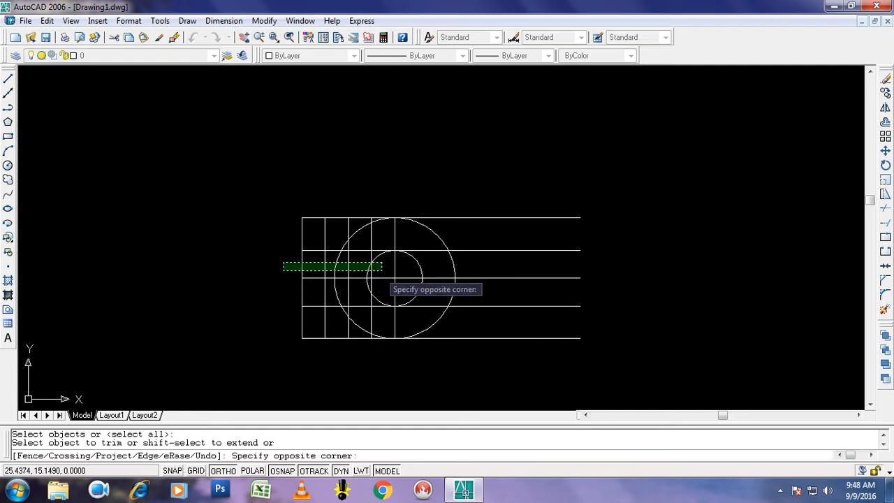
{"action": "left_click", "coordinate": [410, 265]}
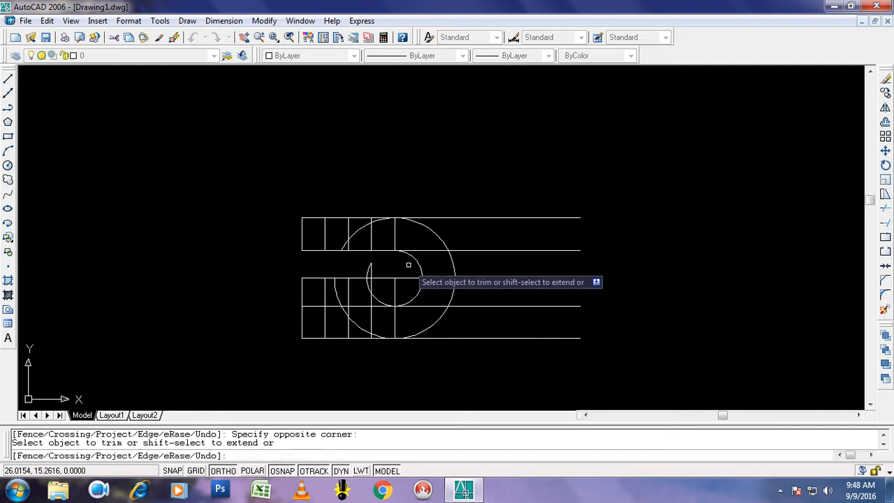
{"action": "left_click", "coordinate": [292, 296]}
{"action": "left_click", "coordinate": [407, 288]}
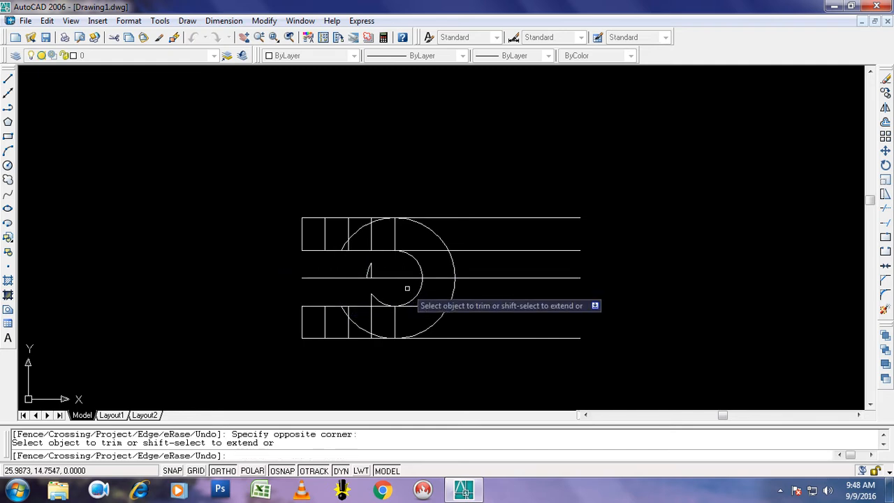
- Trim the outer circle's remaining left arcs in both arms and the inner circle's leftover piece below the middle line
{"action": "left_click", "coordinate": [355, 236]}
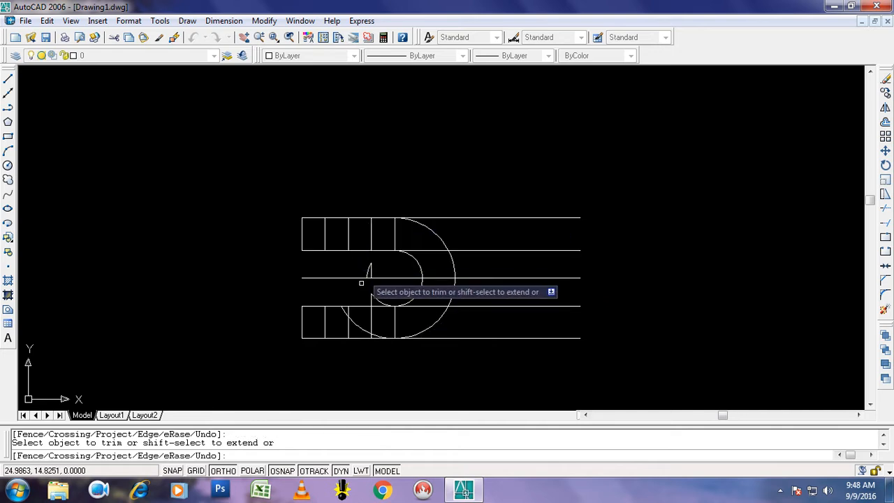
{"action": "scroll", "coordinate": [346, 311], "scroll_direction": "up", "scroll_amount": 6}
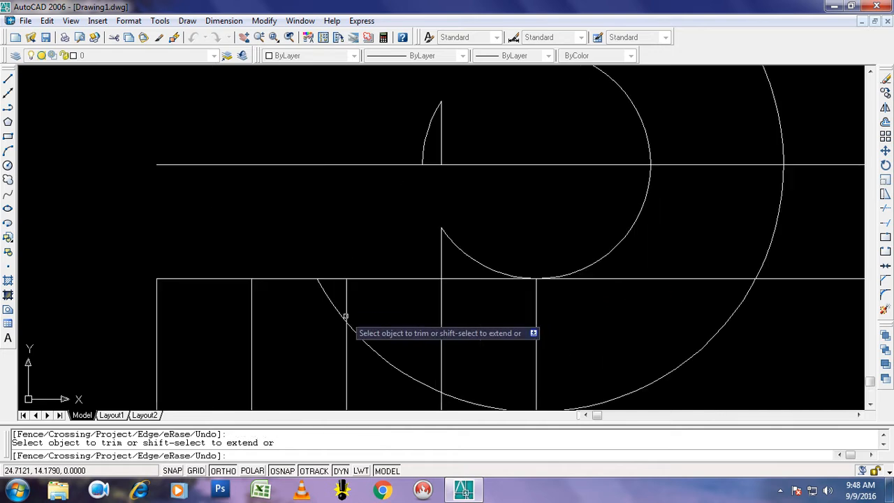
{"action": "left_click", "coordinate": [378, 350]}
{"action": "left_click", "coordinate": [466, 401]}
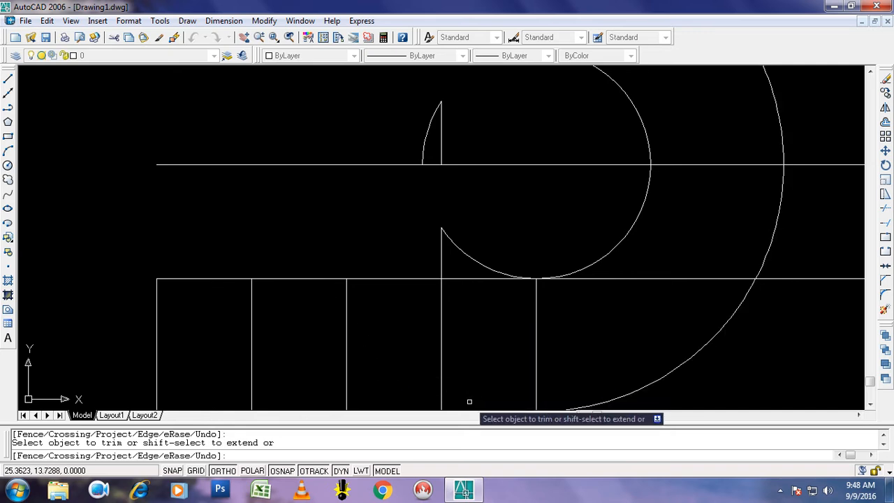
{"action": "scroll", "coordinate": [493, 366], "scroll_direction": "down", "scroll_amount": 4}
{"action": "left_click", "coordinate": [496, 313]}
{"action": "left_click", "coordinate": [447, 319]}
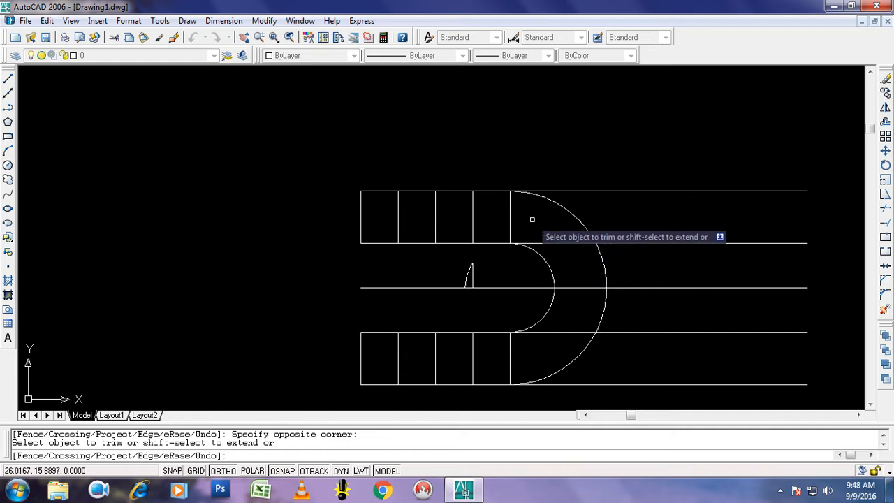
{"action": "key", "text": "Escape"}
- Erase the rightmost vertical line in both arms and the leftover arc and line pieces beside the middle line
{"action": "left_click", "coordinate": [511, 206]}
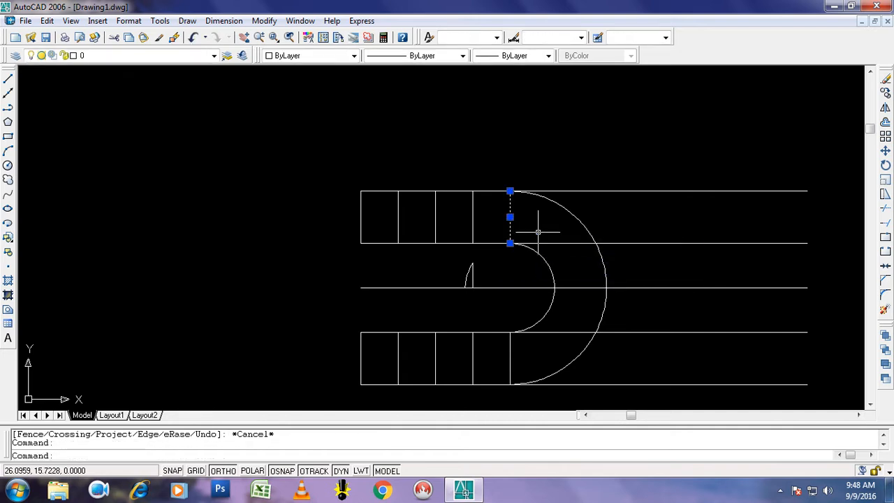
{"action": "key", "text": "Delete"}
{"action": "left_click", "coordinate": [516, 342]}
{"action": "left_click", "coordinate": [497, 357]}
{"action": "key", "text": "Delete"}
{"action": "left_click", "coordinate": [488, 268]}
{"action": "left_click", "coordinate": [450, 293]}
{"action": "key", "text": "Delete"}
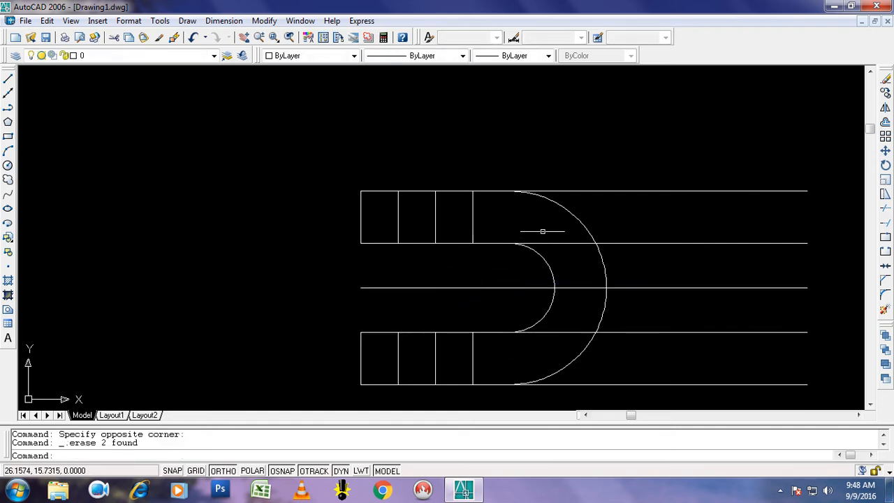
- Trim the outermost horizontal lines beyond the large arc and the lower inner horizontal line between the two arcs
{"action": "type", "text": "tr"}
{"action": "key", "text": "Return"}
{"action": "key", "text": "Return"}
{"action": "left_click", "coordinate": [617, 187]}
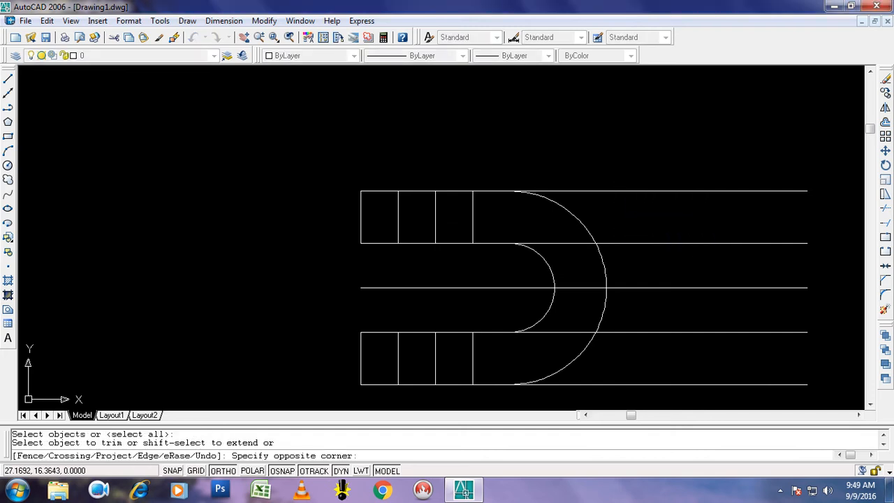
{"action": "left_click", "coordinate": [619, 226]}
{"action": "left_click", "coordinate": [626, 391]}
{"action": "left_click", "coordinate": [627, 367]}
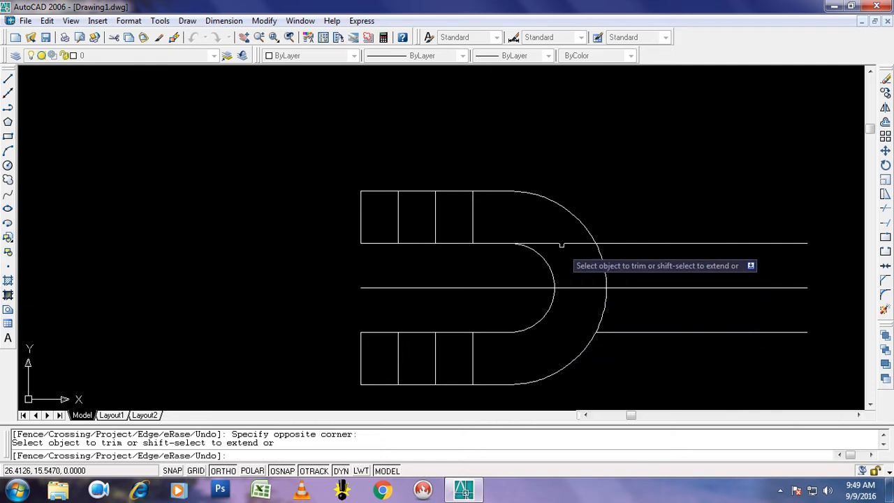
- Trim the upper inner horizontal line between the arcs and the large arc's portion between the two inner horizontal lines
{"action": "left_click", "coordinate": [556, 234]}
{"action": "left_click", "coordinate": [595, 261]}
{"action": "left_click", "coordinate": [600, 264]}
{"action": "left_click", "coordinate": [627, 276]}
{"action": "left_click", "coordinate": [612, 308]}
{"action": "left_click", "coordinate": [595, 328]}
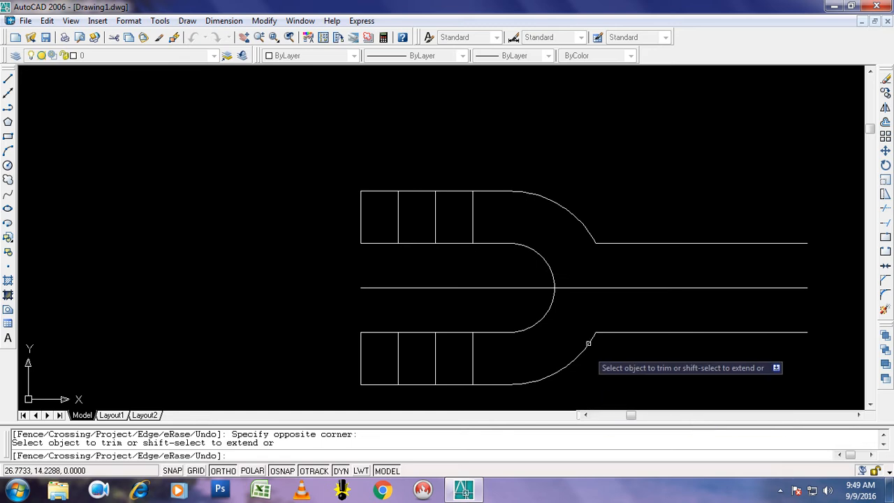
{"action": "middle_click_drag", "start_coordinate": [576, 319], "coordinate": [473, 289]}
{"action": "key", "text": "Escape"}
{"action": "key", "text": "Escape"}
{"action": "key", "text": "Escape"}
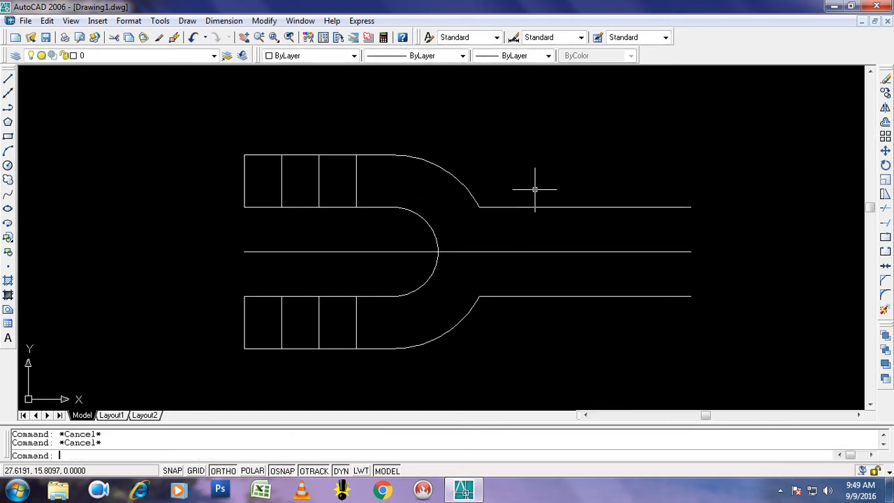
- Fillet the upper and lower corners where the large arc pieces meet the straight horizontal lines, using a 0.8 radius
{"action": "type", "text": "f"}
{"action": "key", "text": "Return"}
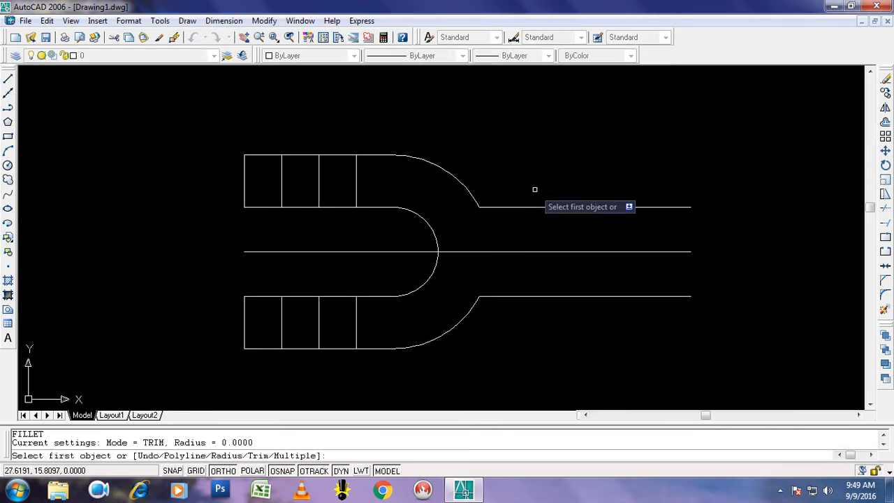
{"action": "type", "text": "t"}
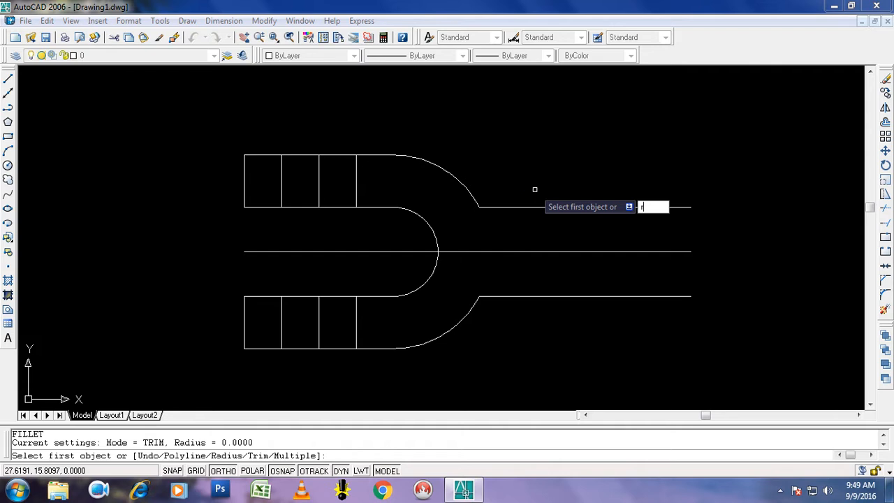
{"action": "key", "text": "Return"}
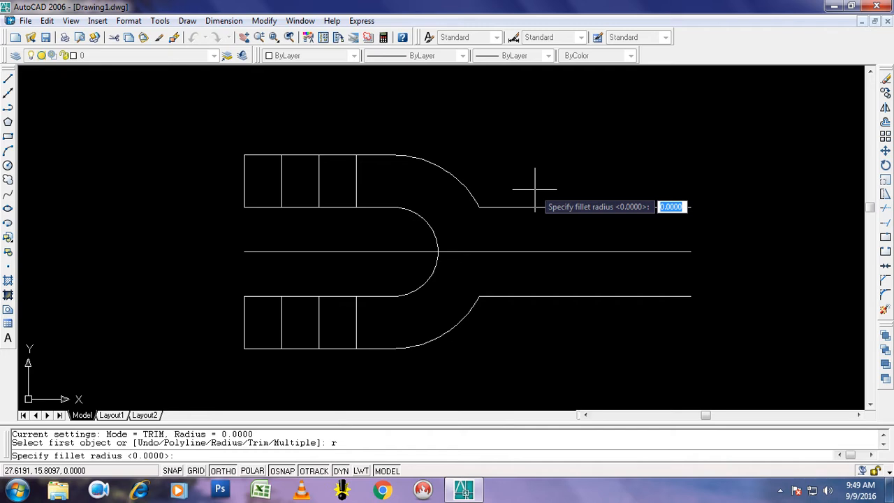
{"action": "type", "text": ".8"}
{"action": "key", "text": "Return"}
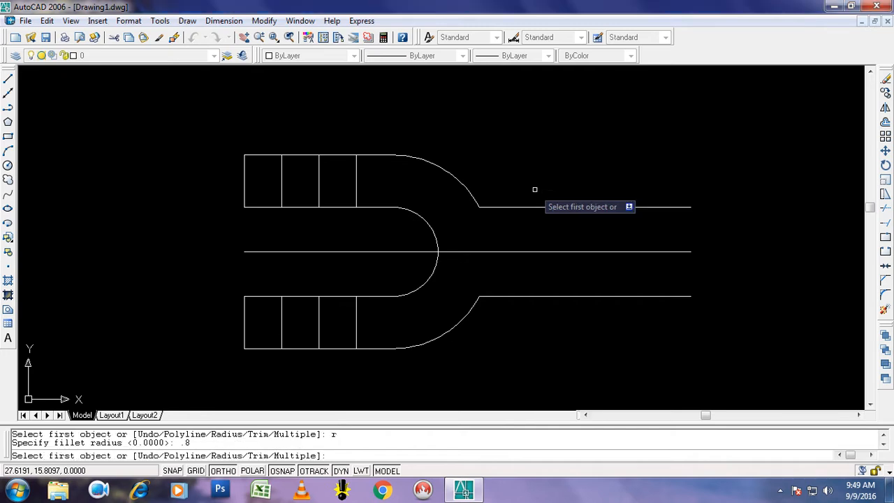
{"action": "left_click", "coordinate": [473, 195]}
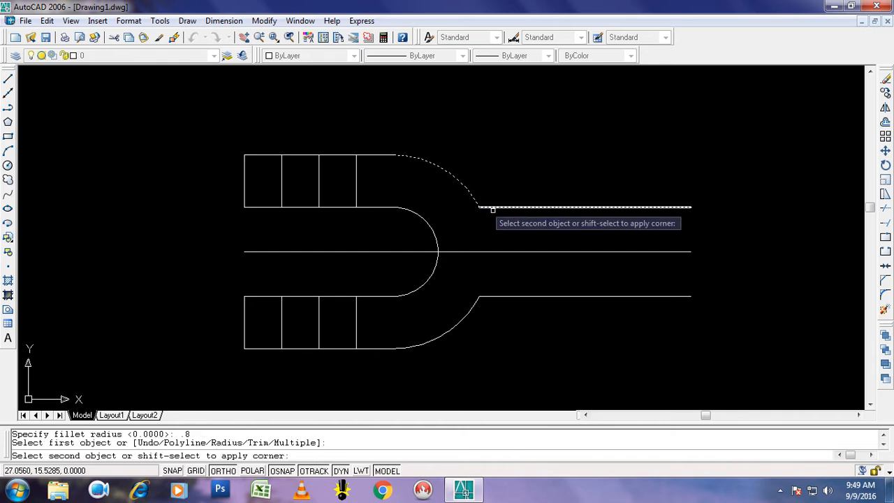
{"action": "left_click", "coordinate": [497, 207]}
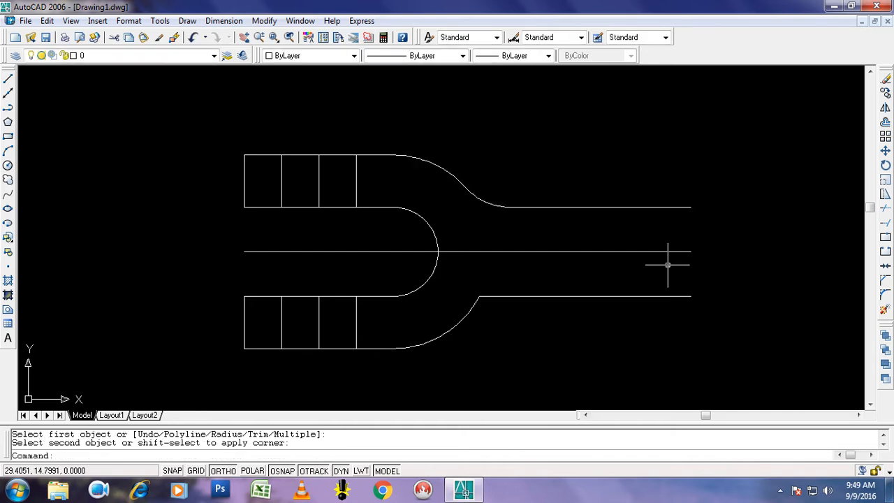
{"action": "key", "text": "Return"}
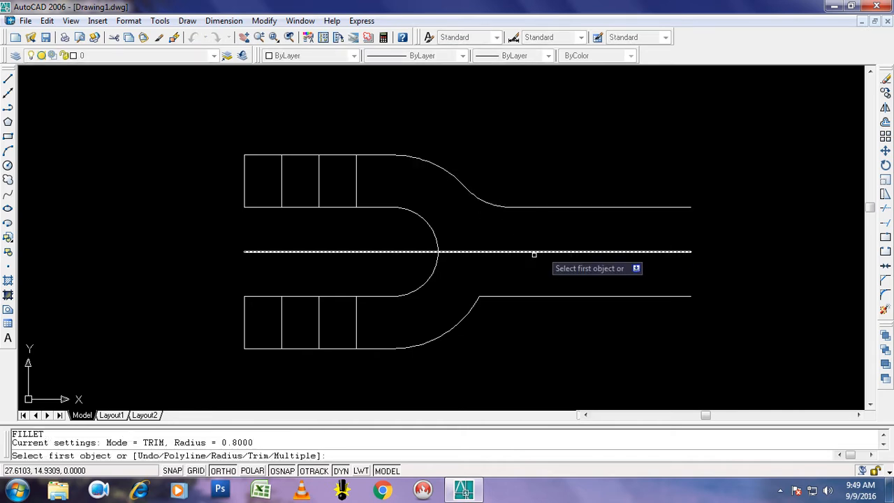
{"action": "left_click", "coordinate": [479, 301]}
{"action": "left_click", "coordinate": [490, 297]}
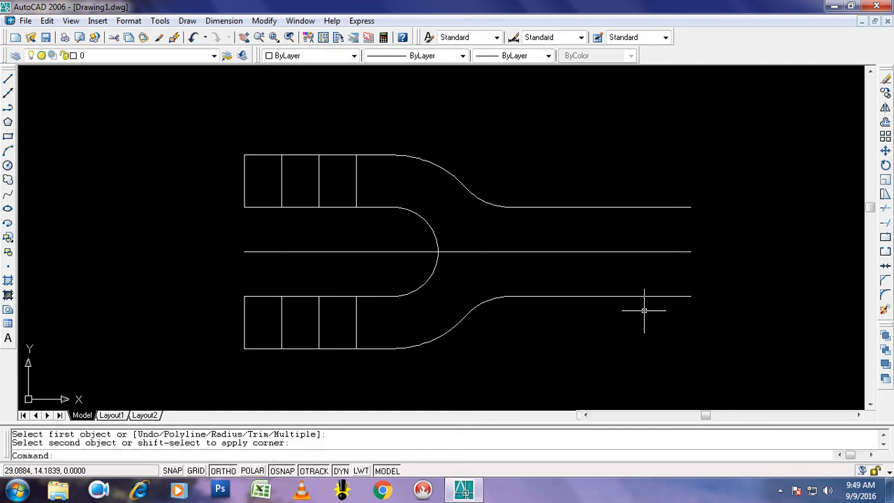
- Draw a vertical line joining the right ends of the upper and lower horizontal lines to close the stem
{"action": "type", "text": "l"}
{"action": "key", "text": "Return"}
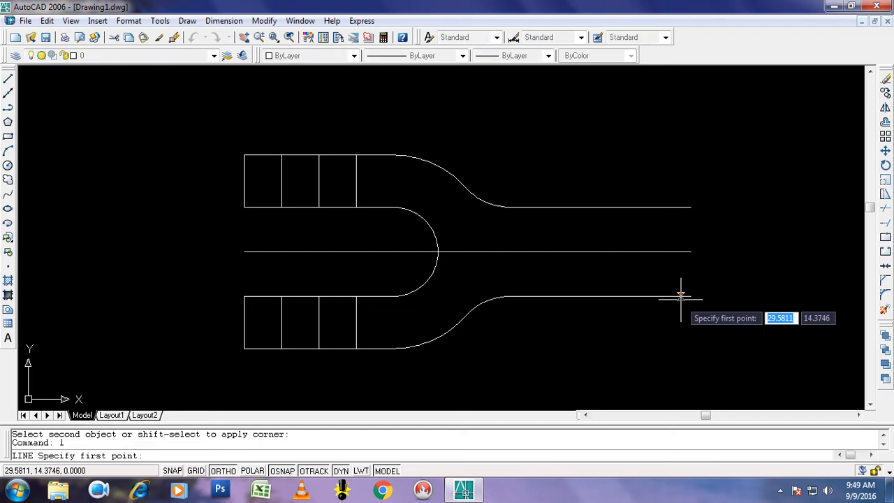
{"action": "left_click", "coordinate": [690, 205]}
{"action": "left_click", "coordinate": [690, 296]}
{"action": "key", "text": "Escape"}
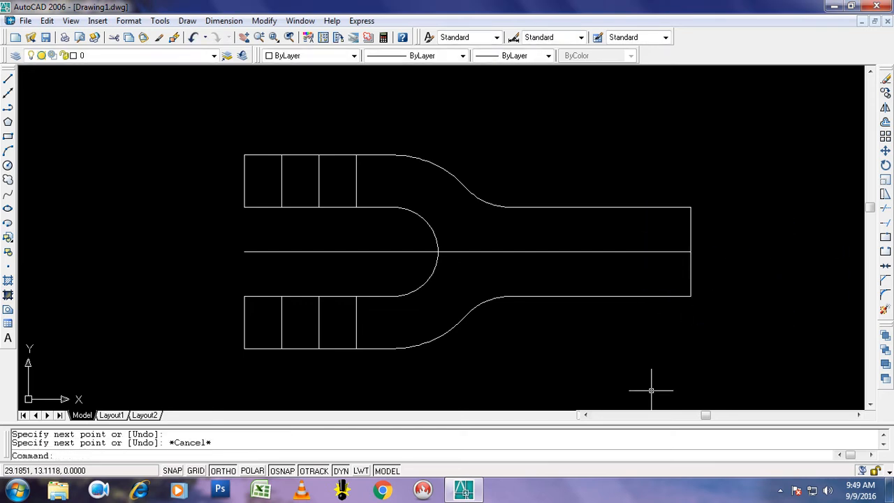
- Offset the stem's closing vertical line 1.2 to the left
{"action": "type", "text": "o"}
{"action": "key", "text": "Return"}
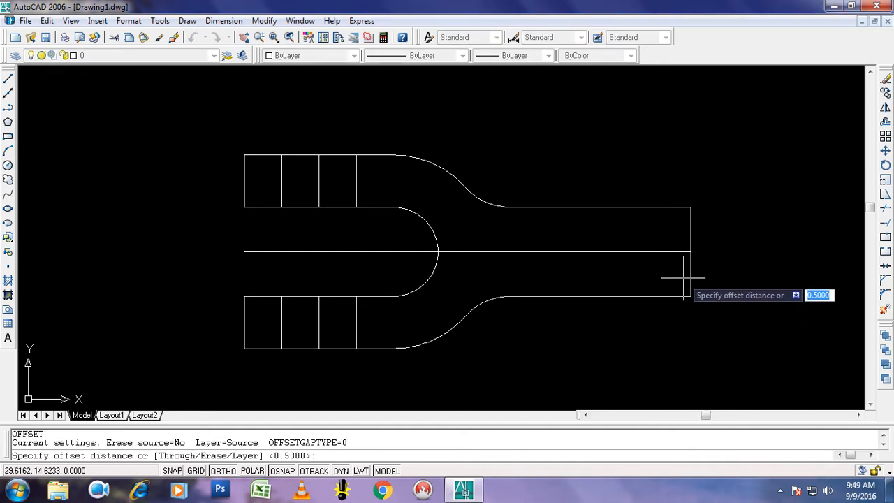
{"action": "type", "text": "1"}
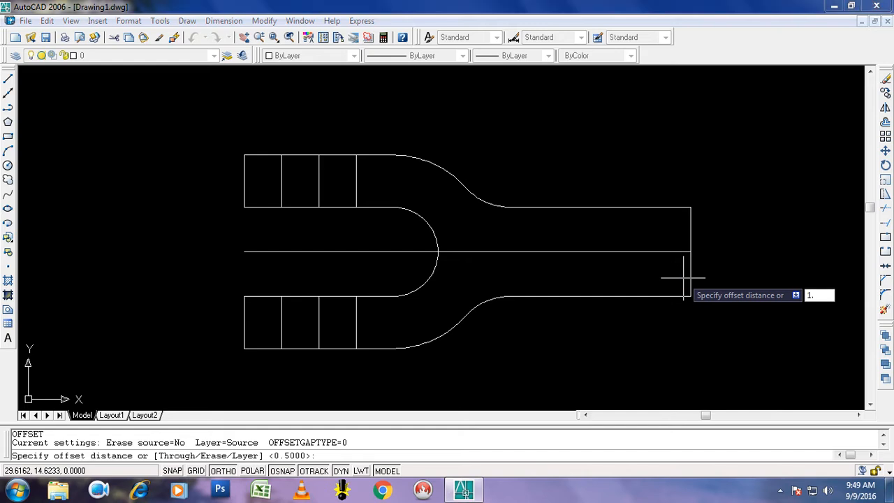
{"action": "type", "text": ".2"}
{"action": "key", "text": "Return"}
{"action": "left_click", "coordinate": [690, 268]}
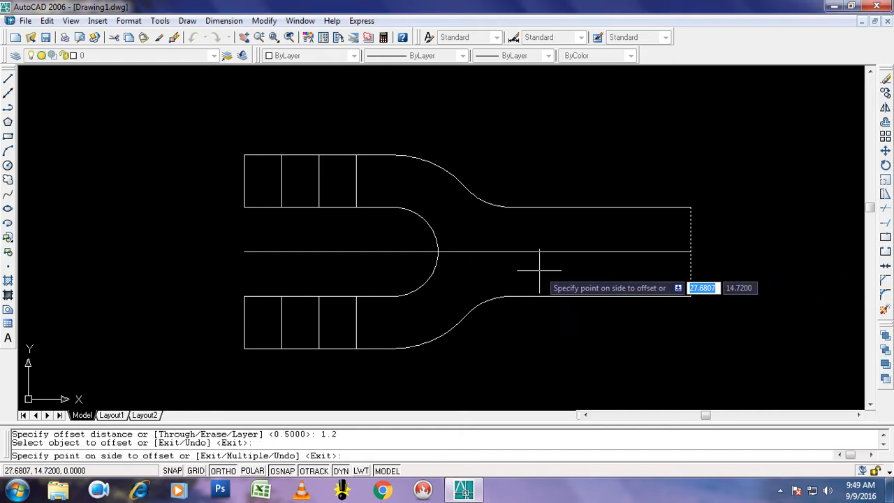
{"action": "left_click", "coordinate": [538, 265]}
{"action": "key", "text": "Escape"}
{"action": "key", "text": "Escape"}
- Offset the stem's upper and lower edges 0.3 inward toward the middle line
{"action": "type", "text": "o"}
{"action": "key", "text": "Return"}
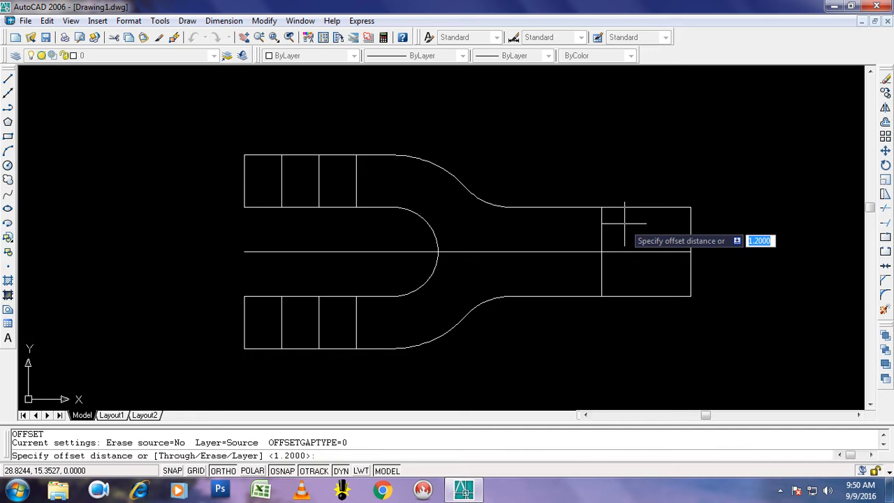
{"action": "type", "text": "."}
{"action": "key", "text": "Return"}
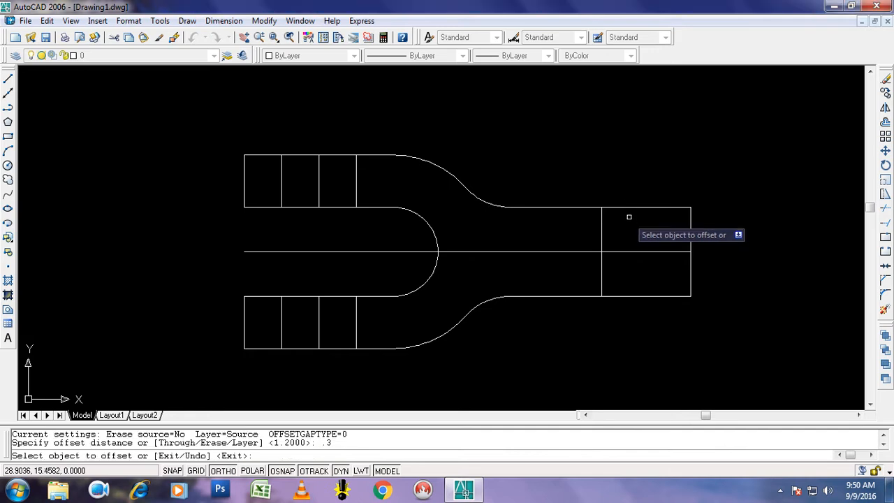
{"action": "left_click", "coordinate": [638, 207]}
{"action": "left_click", "coordinate": [640, 231]}
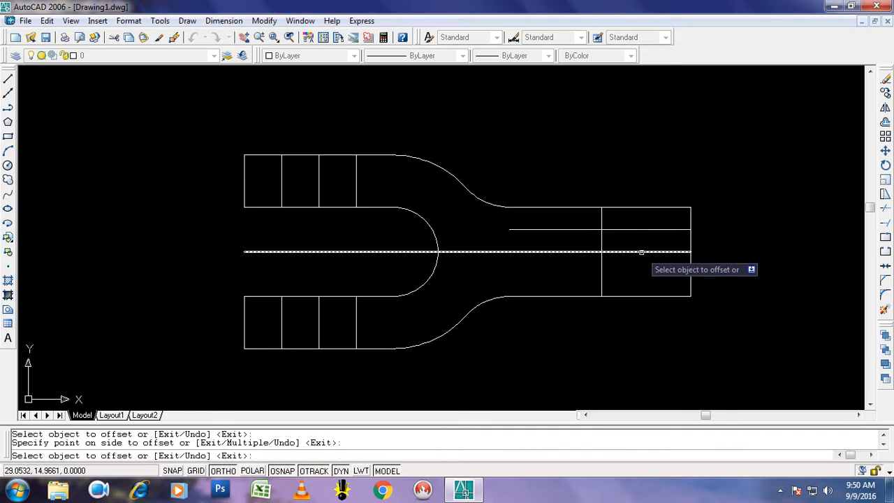
{"action": "left_click", "coordinate": [638, 295]}
{"action": "left_click", "coordinate": [638, 287]}
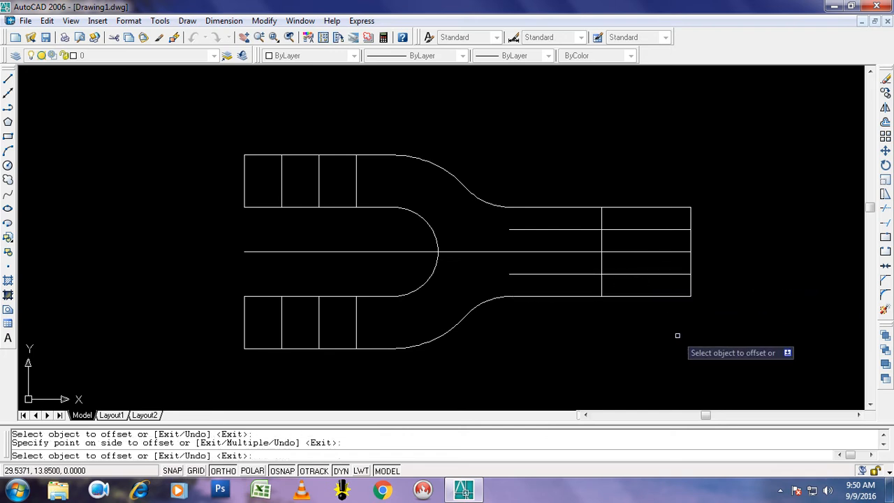
{"action": "key", "text": "Escape"}
{"action": "key", "text": "Escape"}
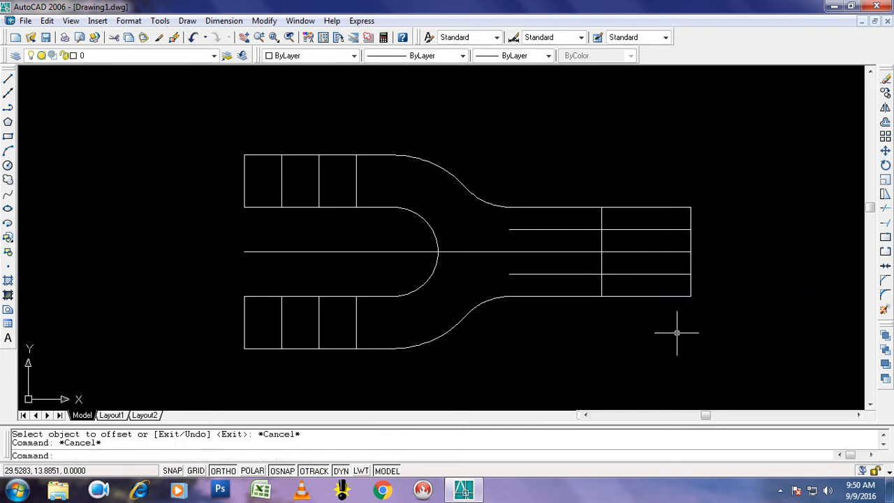
- Trim the offset lines left of the inner vertical line and its middle portion, leaving two narrow rectangles at the stem's end
{"action": "type", "text": "tr"}
{"action": "key", "text": "Return"}
{"action": "key", "text": "Return"}
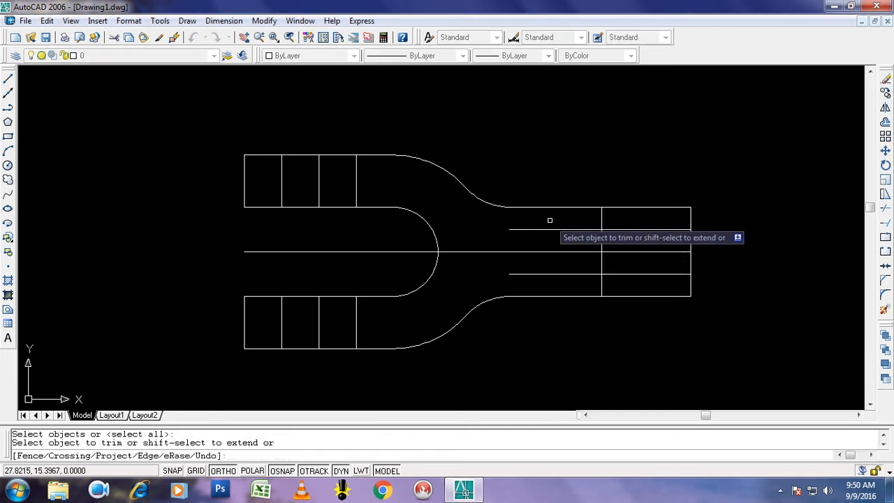
{"action": "left_click", "coordinate": [549, 220]}
{"action": "left_click", "coordinate": [548, 243]}
{"action": "left_click", "coordinate": [580, 241]}
{"action": "left_click", "coordinate": [611, 242]}
{"action": "left_click", "coordinate": [617, 259]}
{"action": "left_click", "coordinate": [593, 259]}
{"action": "left_click", "coordinate": [599, 257]}
{"action": "left_click", "coordinate": [592, 260]}
{"action": "left_click", "coordinate": [592, 259]}
{"action": "left_click", "coordinate": [586, 277]}
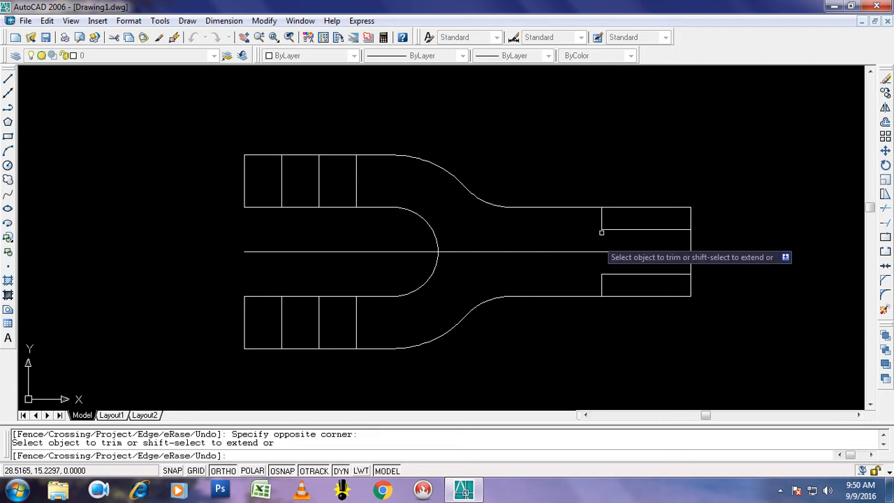
{"action": "key", "text": "Escape"}
- Fillet the inner left corner of both narrow rectangles at the stem's end with a 0.3 radius
{"action": "type", "text": "f"}
{"action": "key", "text": "Return"}
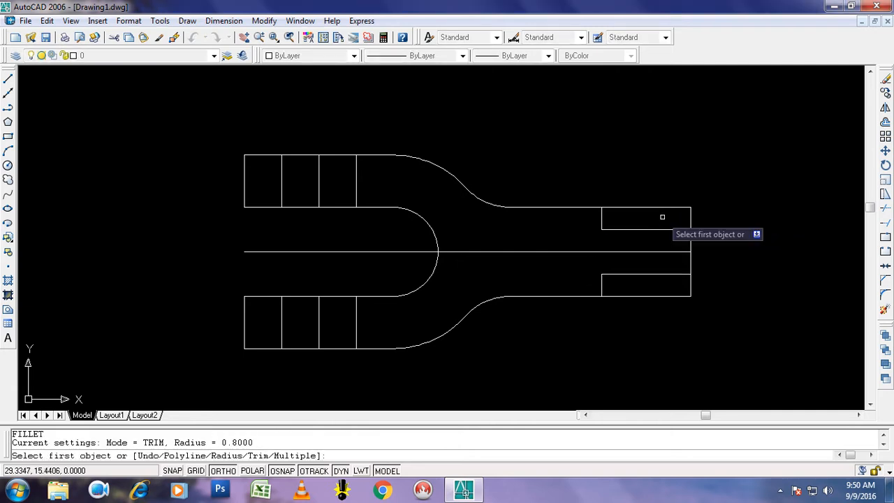
{"action": "type", "text": "r"}
{"action": "key", "text": "Return"}
{"action": "type", "text": ".3"}
{"action": "key", "text": "Return"}
{"action": "left_click", "coordinate": [601, 222]}
{"action": "left_click", "coordinate": [625, 229]}
{"action": "key", "text": "Return"}
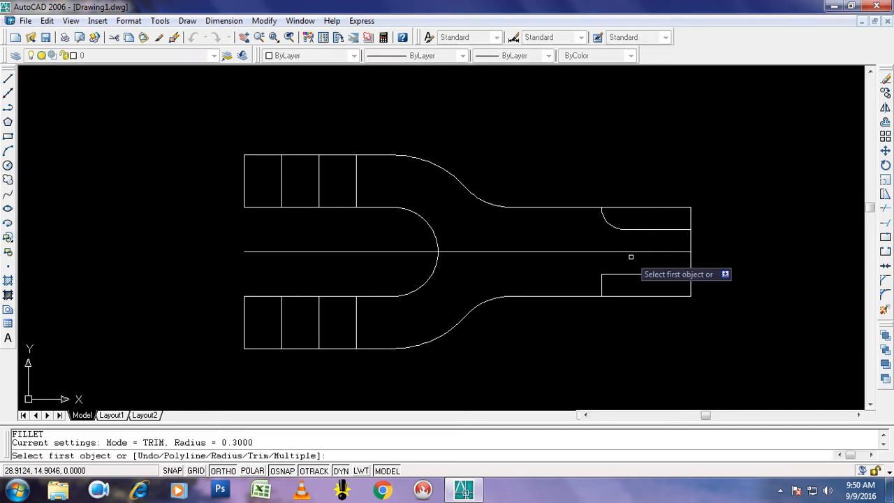
{"action": "left_click", "coordinate": [618, 274]}
{"action": "left_click", "coordinate": [606, 272]}
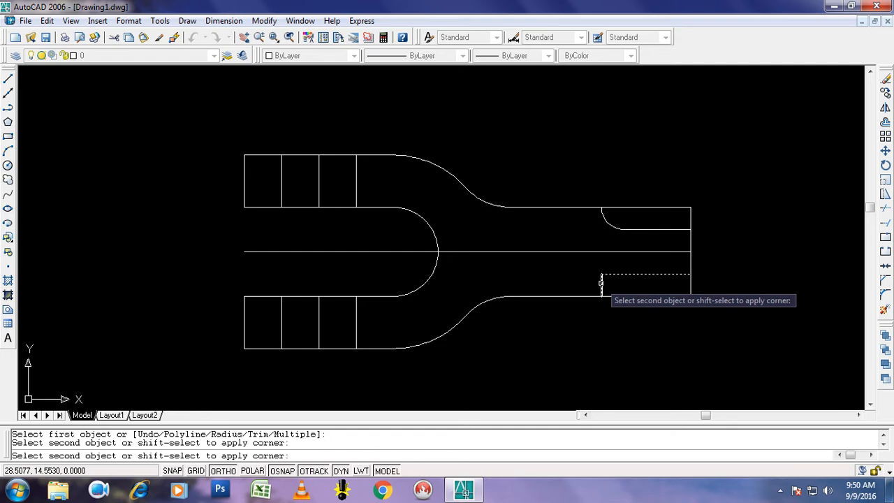
{"action": "left_click", "coordinate": [601, 282]}
- Offset the stem's upper and lower edges a short distance inward, inside the filleted rectangles
{"action": "middle_click_drag", "start_coordinate": [713, 304], "coordinate": [512, 282]}
{"action": "scroll", "coordinate": [496, 236], "scroll_direction": "up", "scroll_amount": 2}
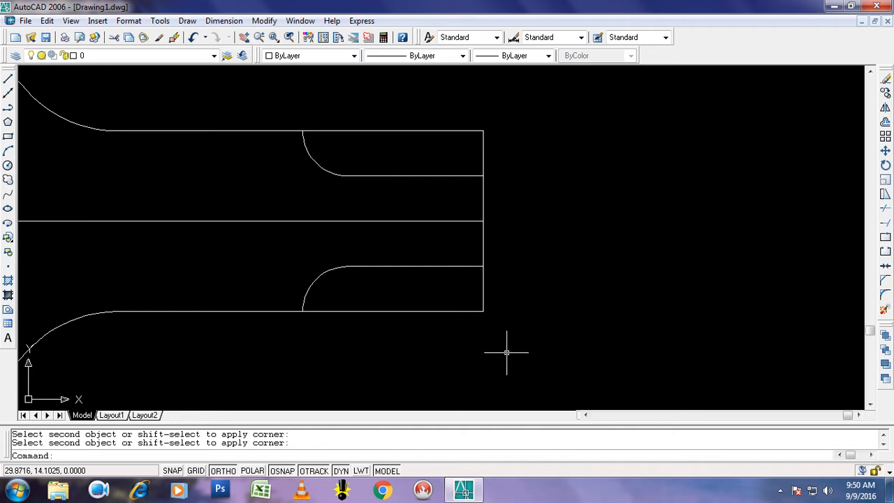
{"action": "type", "text": "o"}
{"action": "key", "text": "Return"}
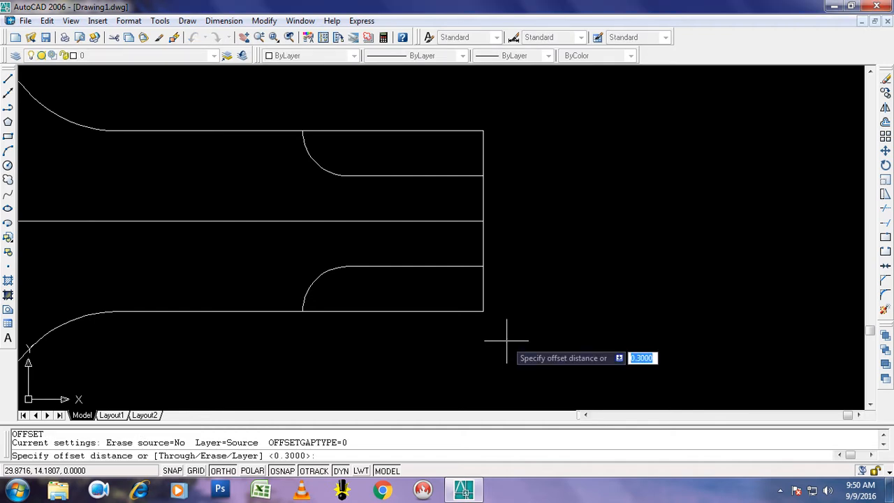
{"action": "type", "text": "."}
{"action": "key", "text": "Return"}
{"action": "left_click", "coordinate": [430, 131]}
{"action": "left_click", "coordinate": [437, 171]}
{"action": "left_click", "coordinate": [431, 312]}
{"action": "left_click", "coordinate": [429, 302]}
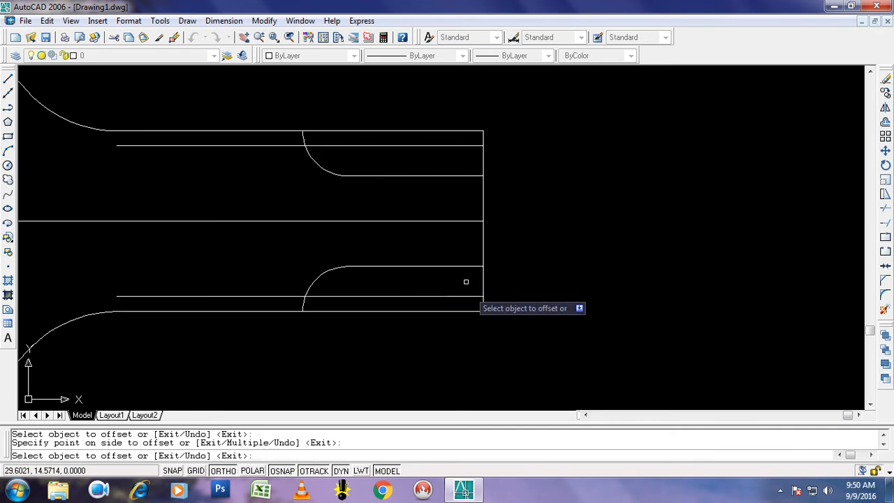
{"action": "key", "text": "Escape"}
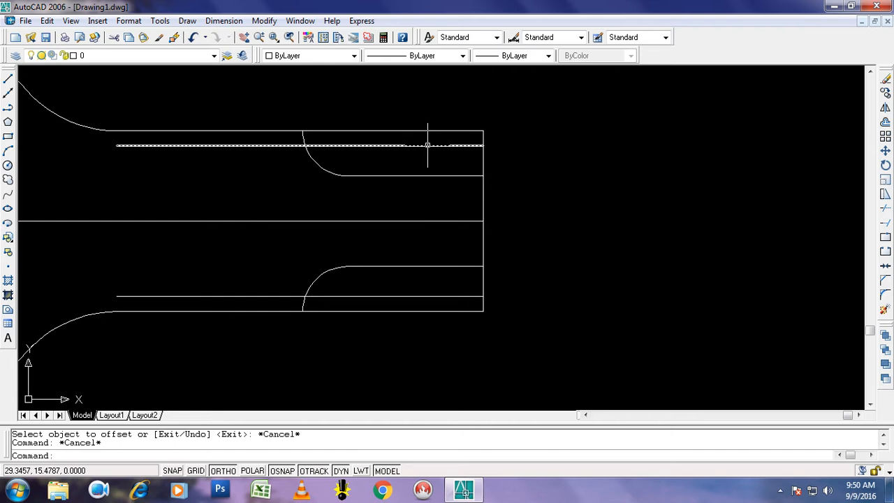
- Stretch the right end of the upper inner offset line horizontally past the stem's end to about X 31.59
{"action": "left_click", "coordinate": [427, 145]}
{"action": "left_click", "coordinate": [487, 148]}
{"action": "left_click", "coordinate": [483, 146]}
{"action": "left_click", "coordinate": [484, 146]}
{"action": "left_click", "coordinate": [765, 140]}
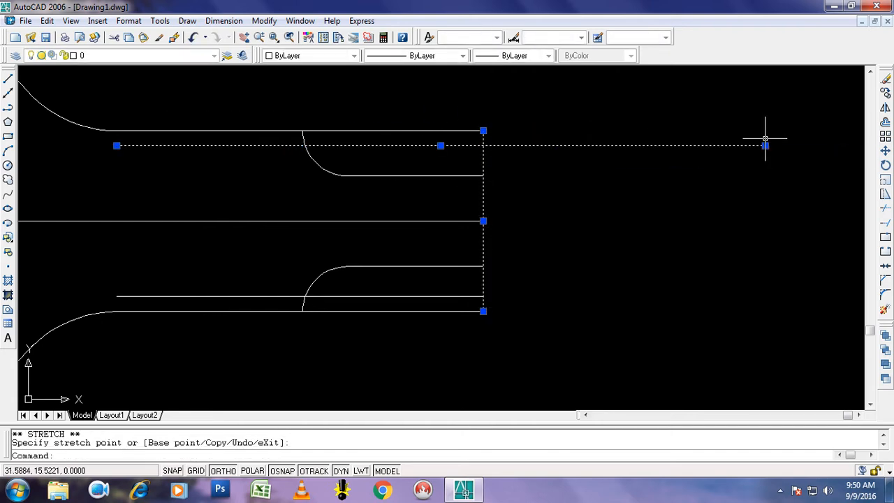
{"action": "key", "text": "Escape"}
{"action": "key", "text": "Escape"}
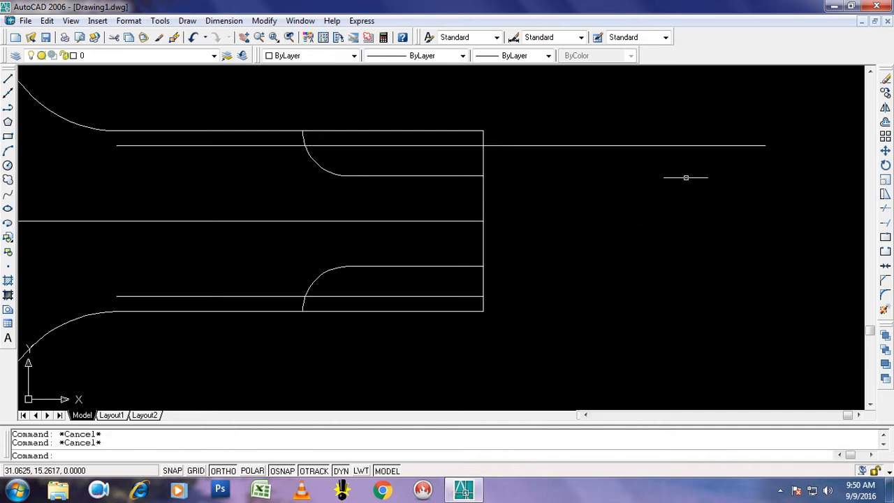
- Stretch the right end of the lower inner offset line horizontally to align with the upper line's end at about X 31.59
{"action": "left_click", "coordinate": [480, 296]}
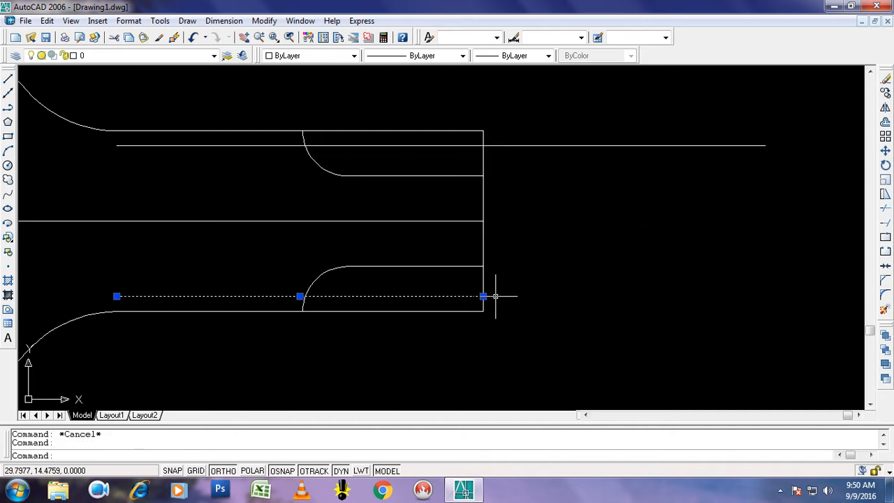
{"action": "left_click", "coordinate": [483, 296]}
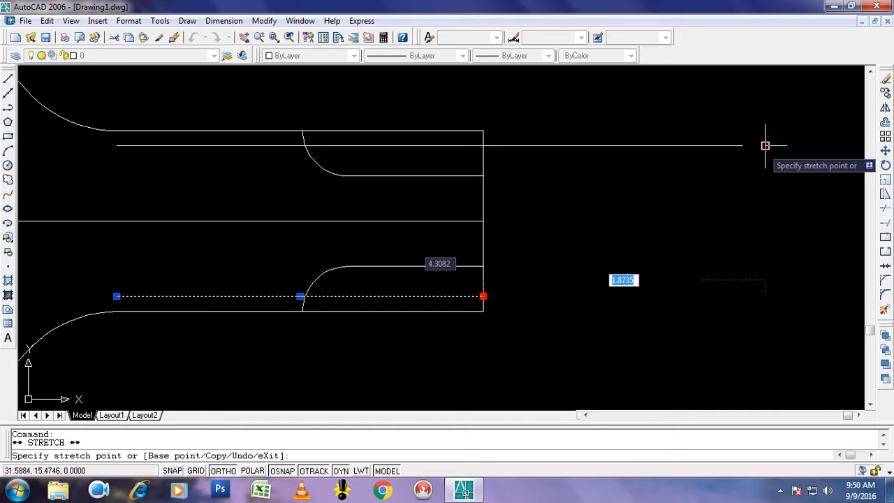
{"action": "left_click", "coordinate": [766, 296]}
{"action": "key", "text": "Escape"}
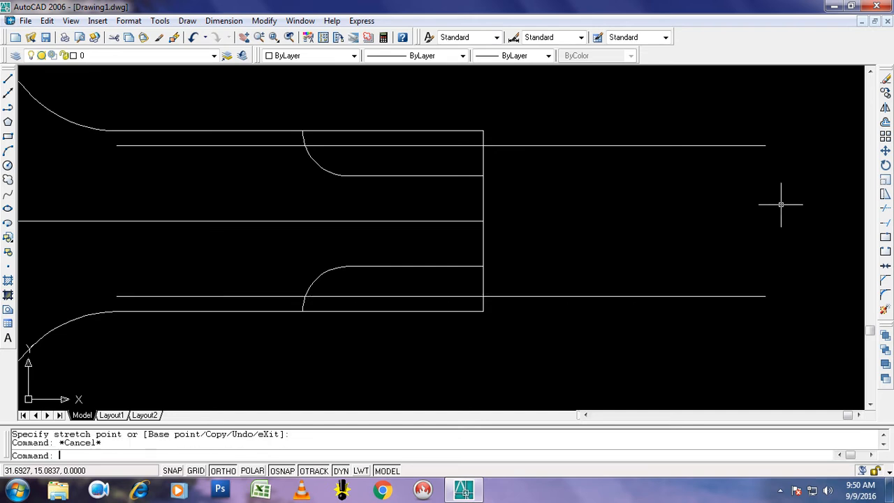
- Draw a vertical line joining the right ends of the two extended offset lines
{"action": "type", "text": "l"}
{"action": "key", "text": "Return"}
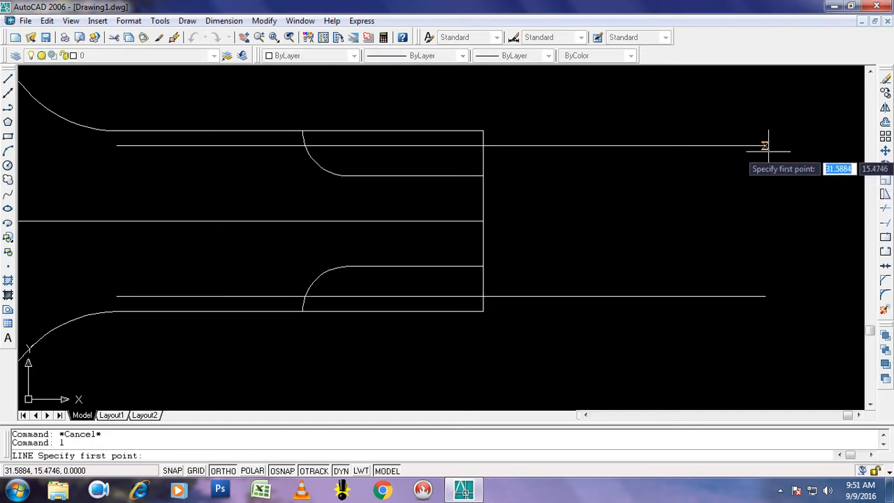
{"action": "left_click", "coordinate": [766, 146]}
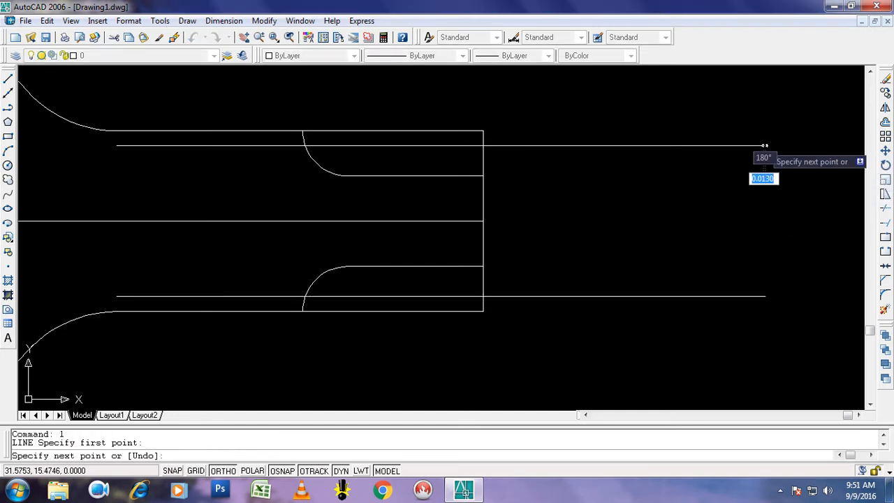
{"action": "left_click", "coordinate": [765, 296]}
{"action": "key", "text": "Escape"}
{"action": "key", "text": "Escape"}
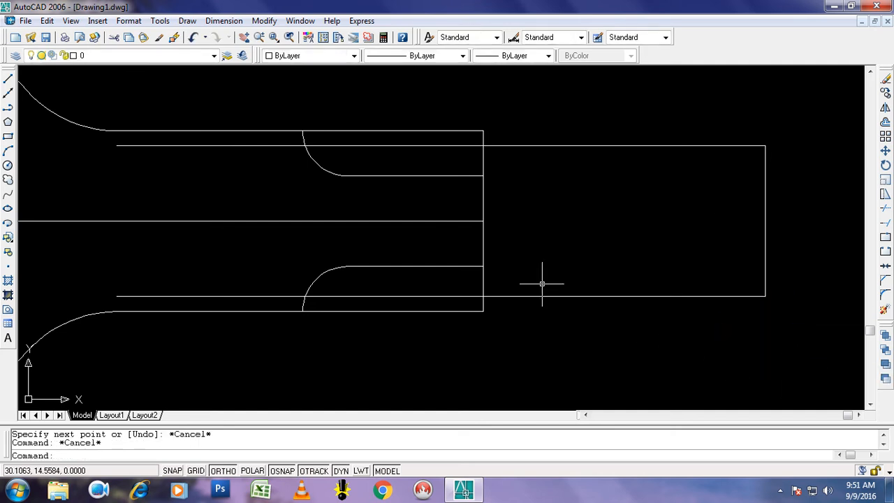
- Trim both extended offset lines back to the stem's vertical end line, removing their portions inside the stem
{"action": "type", "text": "tr"}
{"action": "key", "text": "Return"}
{"action": "key", "text": "Return"}
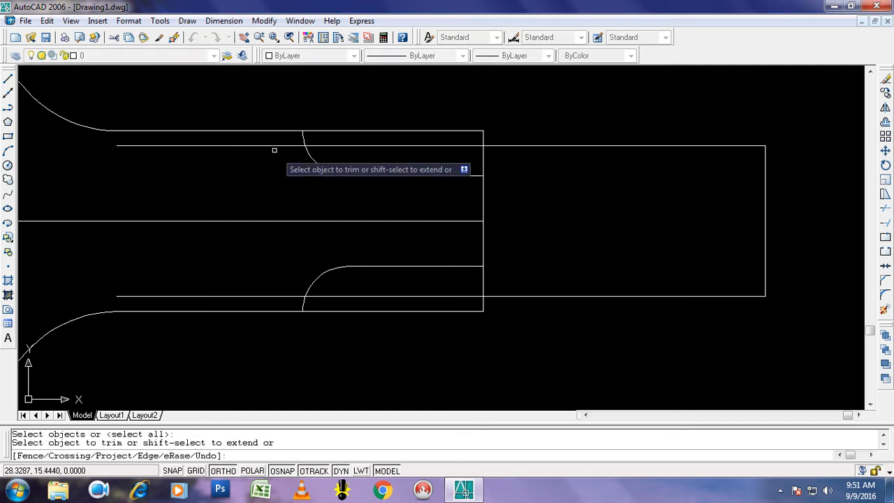
{"action": "left_click", "coordinate": [265, 134]}
{"action": "left_click", "coordinate": [264, 169]}
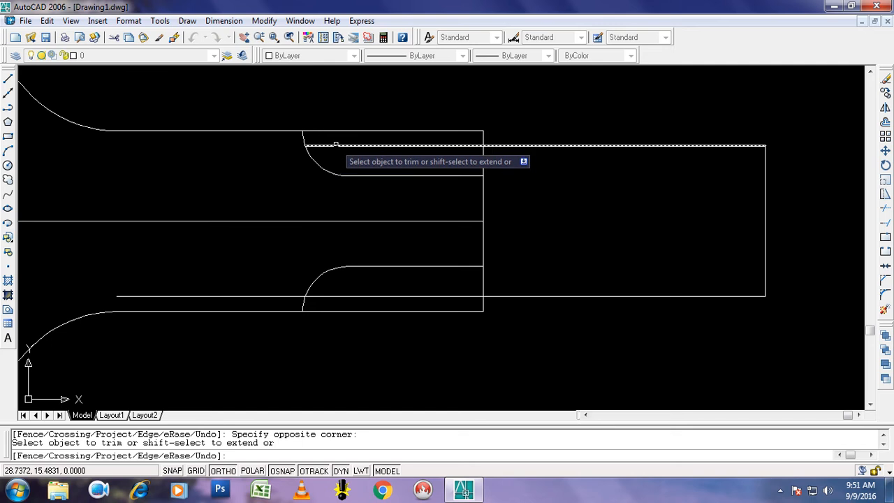
{"action": "left_click", "coordinate": [329, 145]}
{"action": "left_click", "coordinate": [260, 295]}
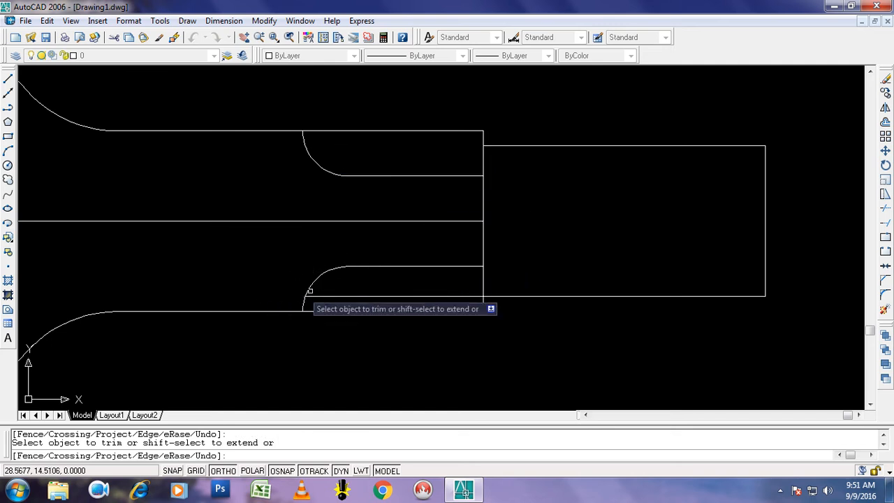
{"action": "left_click", "coordinate": [354, 295]}
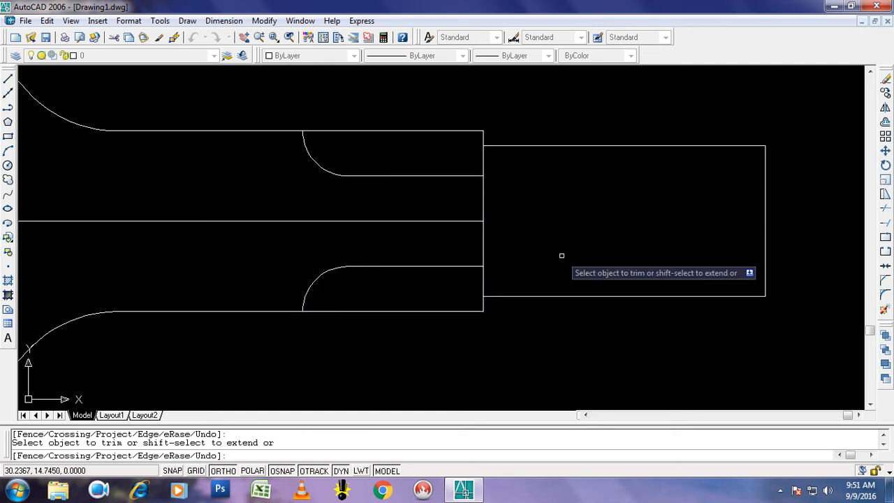
{"action": "key", "text": "Escape"}
- Offset the stem's vertical end line 0.1 inward, toward the stem
{"action": "type", "text": "o"}
{"action": "key", "text": "Return"}
{"action": "type", "text": ".1"}
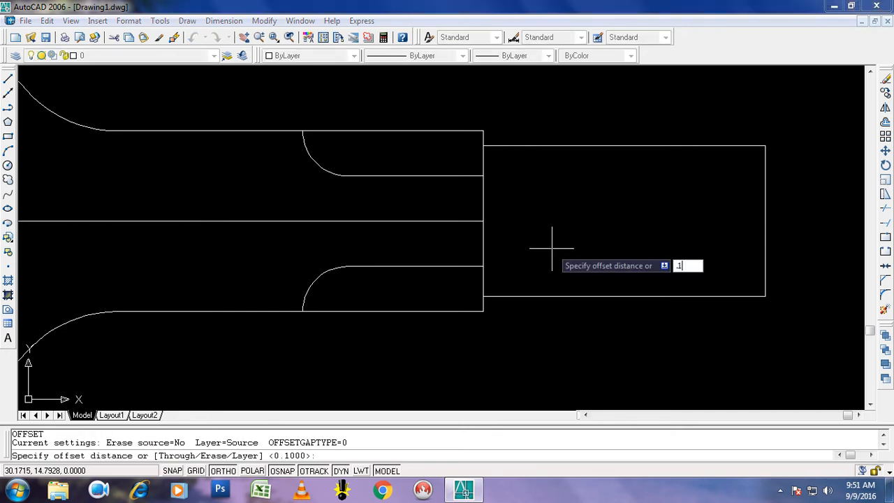
{"action": "key", "text": "Return"}
{"action": "left_click", "coordinate": [481, 200]}
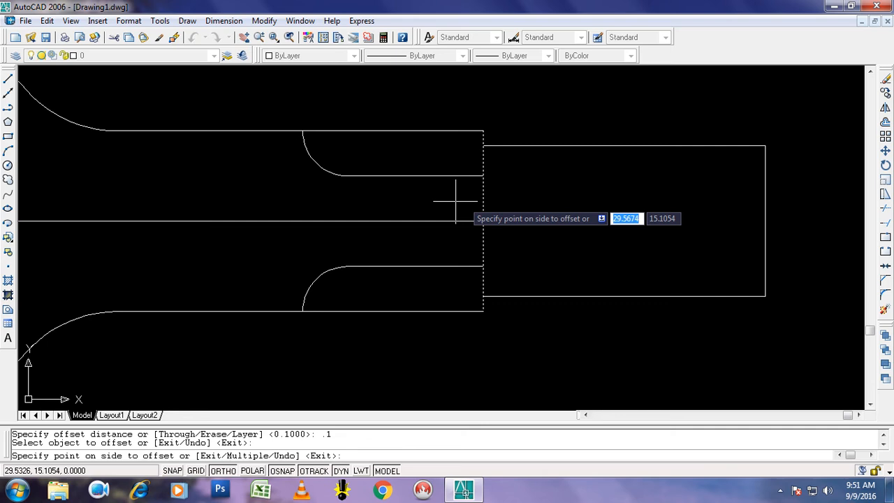
{"action": "left_click", "coordinate": [476, 201]}
{"action": "key", "text": "Escape"}
{"action": "key", "text": "Escape"}
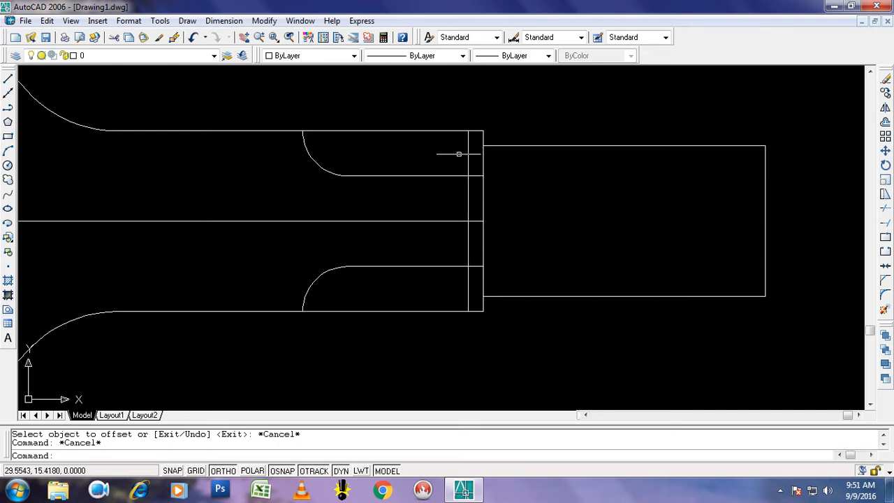
- Offset the inner long edges of both filleted rectangles 0.15 into the rectangles to form their centerlines
{"action": "type", "text": "o"}
{"action": "key", "text": "Return"}
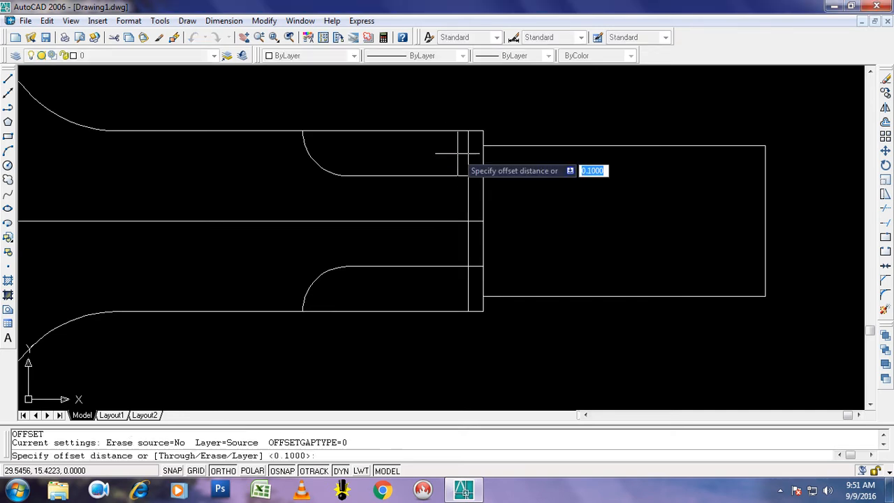
{"action": "type", "text": ".15"}
{"action": "key", "text": "Return"}
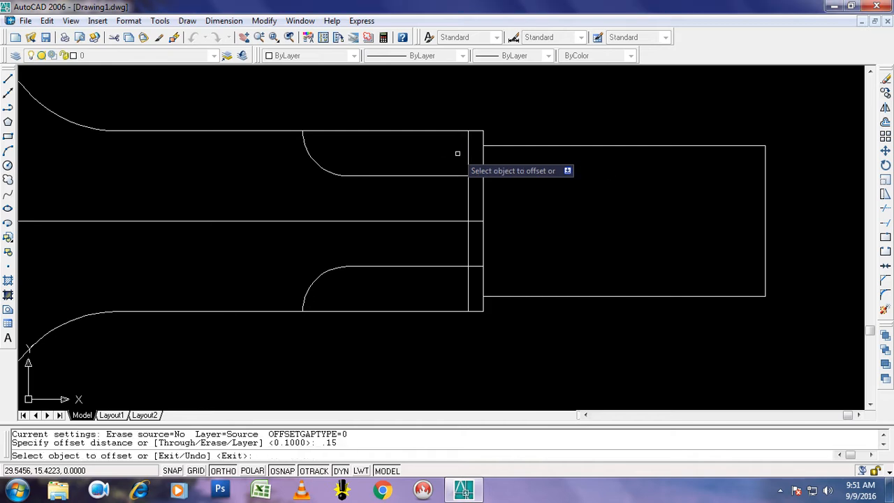
{"action": "left_click", "coordinate": [440, 175]}
{"action": "left_click", "coordinate": [440, 165]}
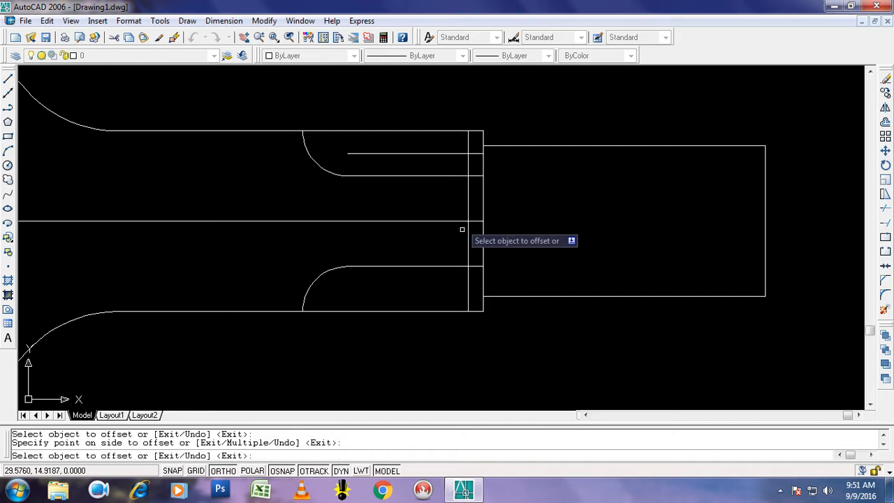
{"action": "left_click", "coordinate": [447, 266]}
{"action": "left_click", "coordinate": [448, 281]}
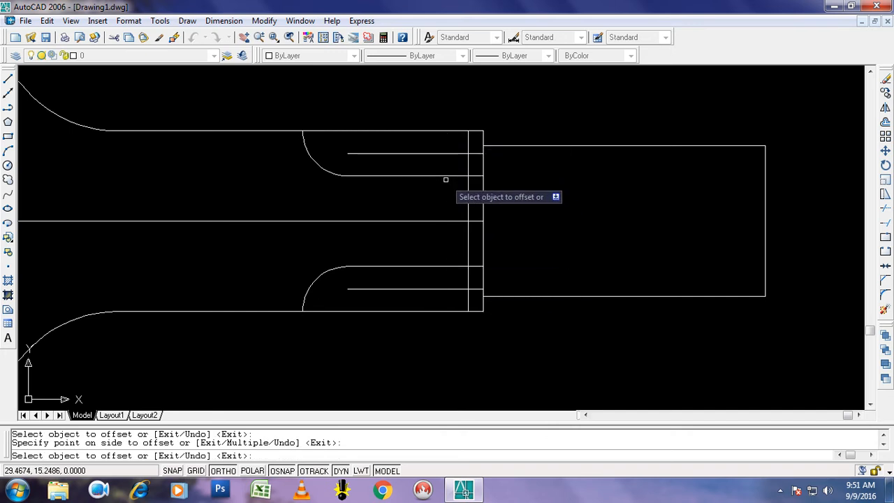
{"action": "key", "text": "Escape"}
{"action": "key", "text": "Escape"}
- Draw a start-center-end semicircular arc of 0.15 radius across the upper rectangle, centered where its centerline meets the inner vertical line
{"action": "left_click", "coordinate": [241, 22]}
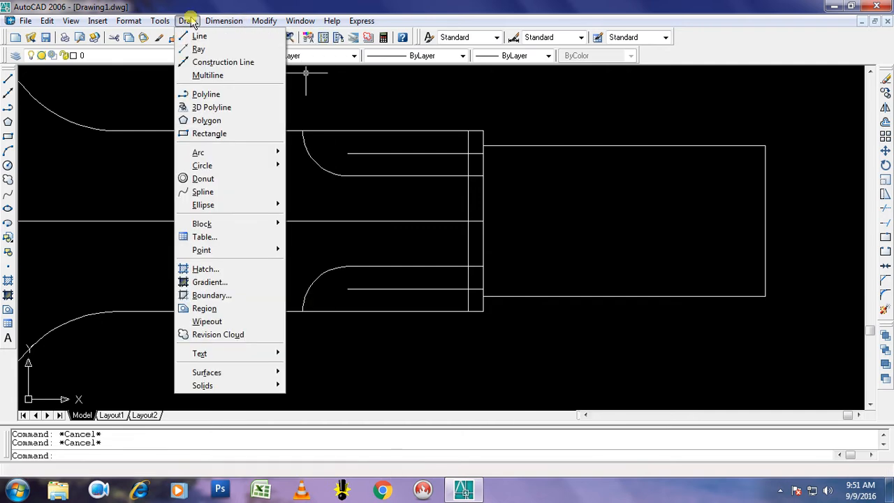
{"action": "mouse_move", "coordinate": [224, 155]}
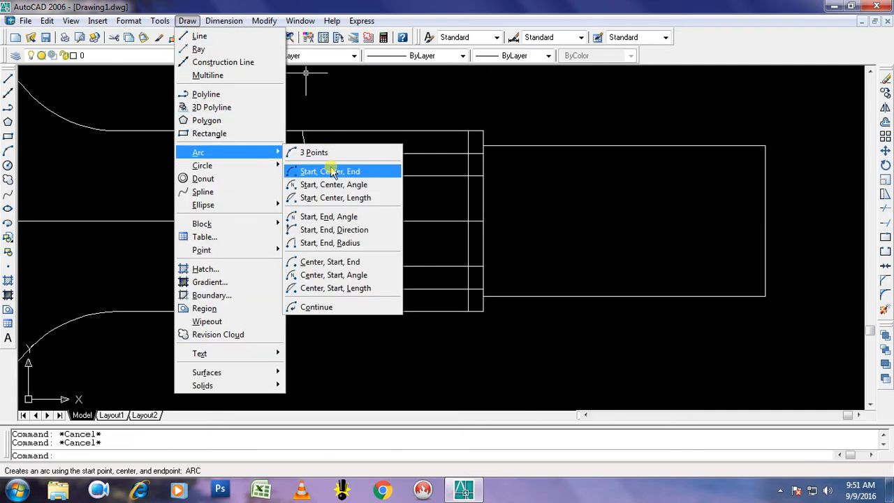
{"action": "left_click", "coordinate": [325, 170]}
{"action": "left_click", "coordinate": [468, 176]}
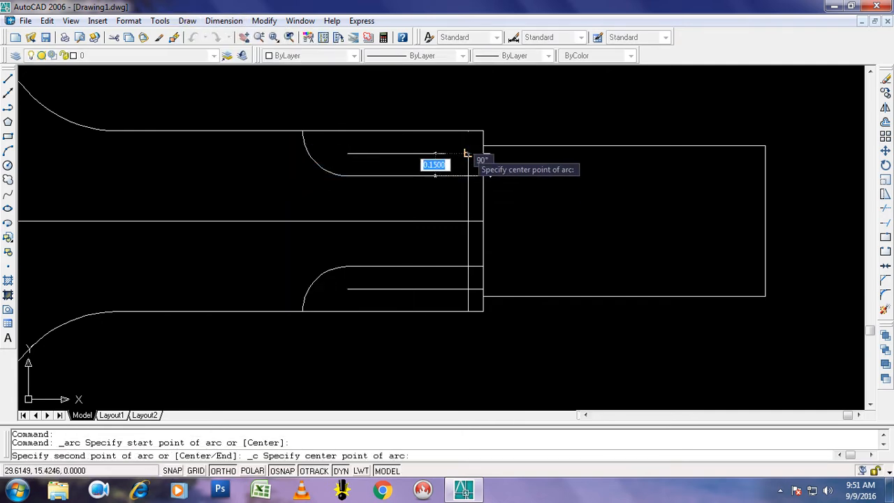
{"action": "left_click", "coordinate": [472, 154]}
{"action": "left_click", "coordinate": [479, 131]}
- Draw a matching start-center-end arc across the lower rectangle, starting from its lower edge and centered on its centerline
{"action": "right_click", "coordinate": [497, 93]}
{"action": "left_click", "coordinate": [516, 100]}
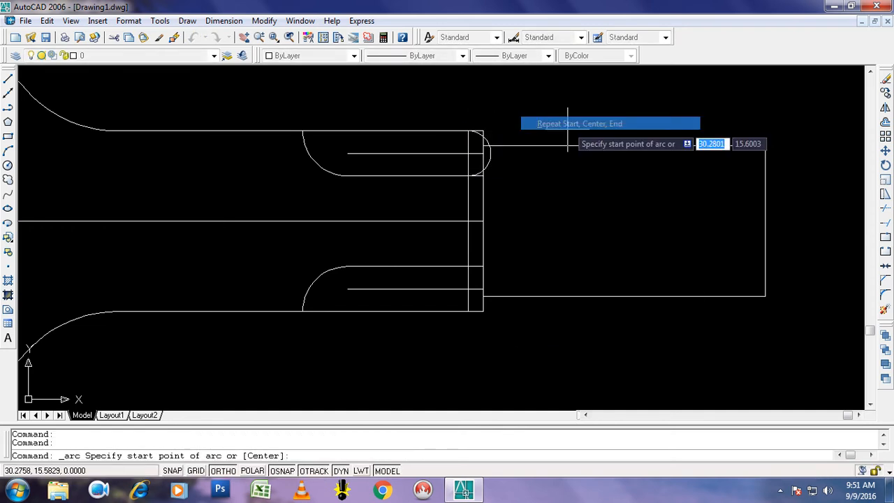
{"action": "left_click", "coordinate": [468, 311]}
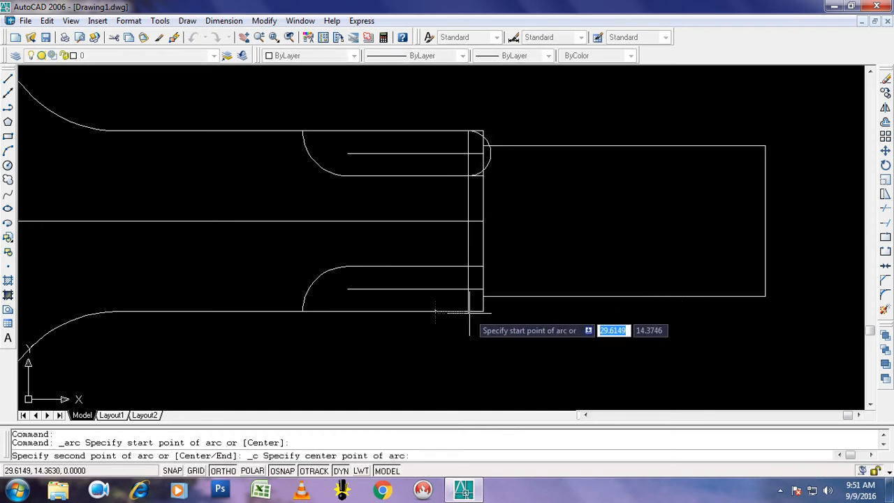
{"action": "left_click", "coordinate": [468, 289]}
{"action": "left_click", "coordinate": [470, 275]}
- Draw a start-center-end arc of 0.3 radius between the two rectangles' inner edges, centered on the stem's centerline
{"action": "right_click", "coordinate": [519, 205]}
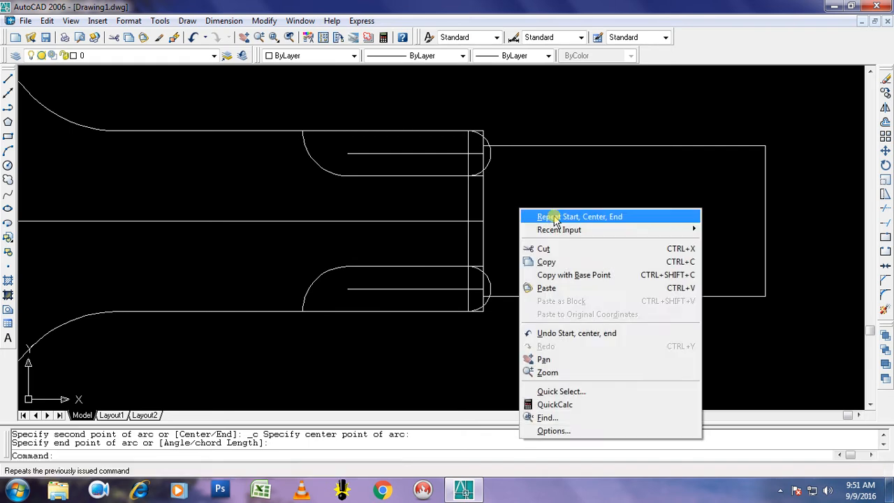
{"action": "left_click", "coordinate": [525, 208]}
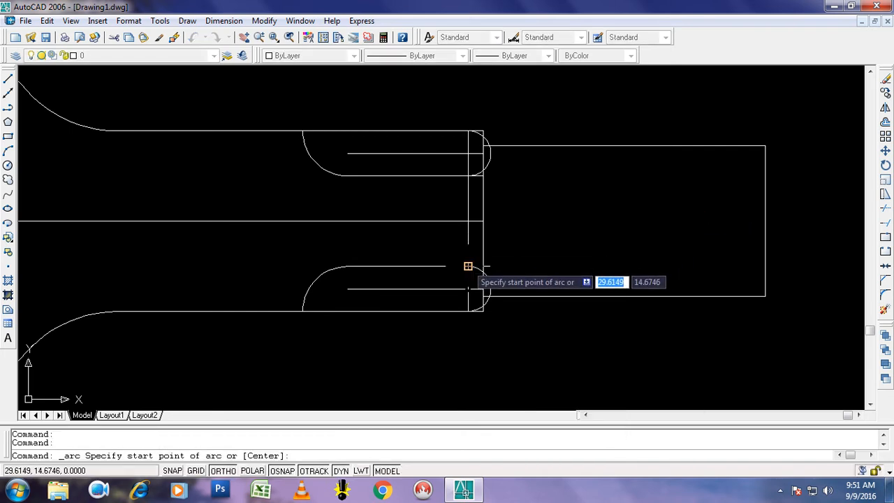
{"action": "left_click", "coordinate": [468, 266]}
{"action": "left_click", "coordinate": [467, 220]}
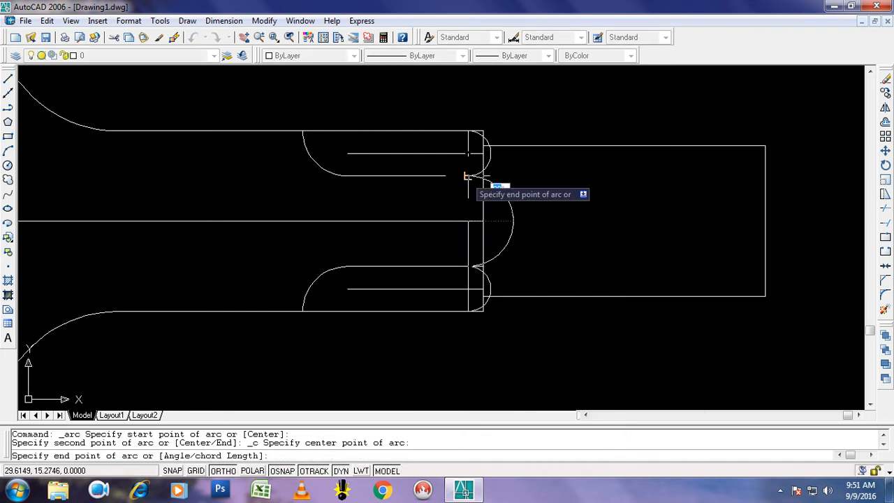
{"action": "left_click", "coordinate": [470, 175]}
{"action": "left_click", "coordinate": [513, 222]}
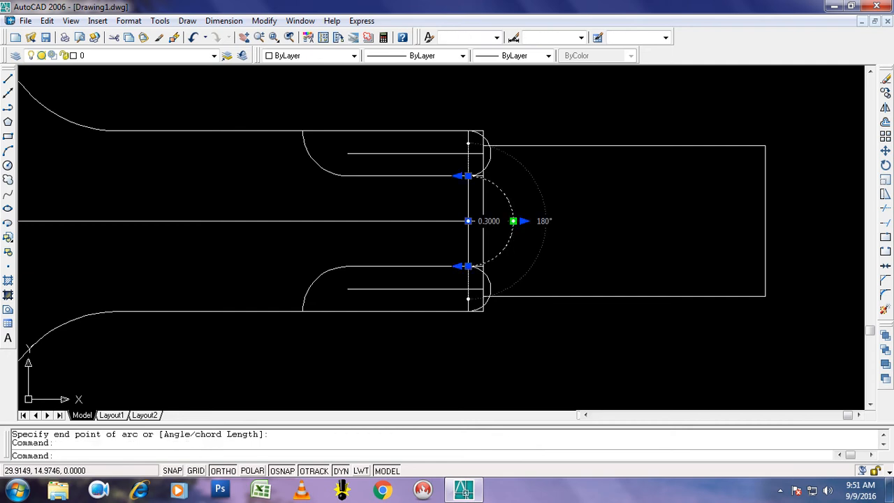
{"action": "double_click", "coordinate": [514, 221]}
{"action": "left_click", "coordinate": [487, 220]}
{"action": "key", "text": "Escape"}
{"action": "key", "text": "Escape"}
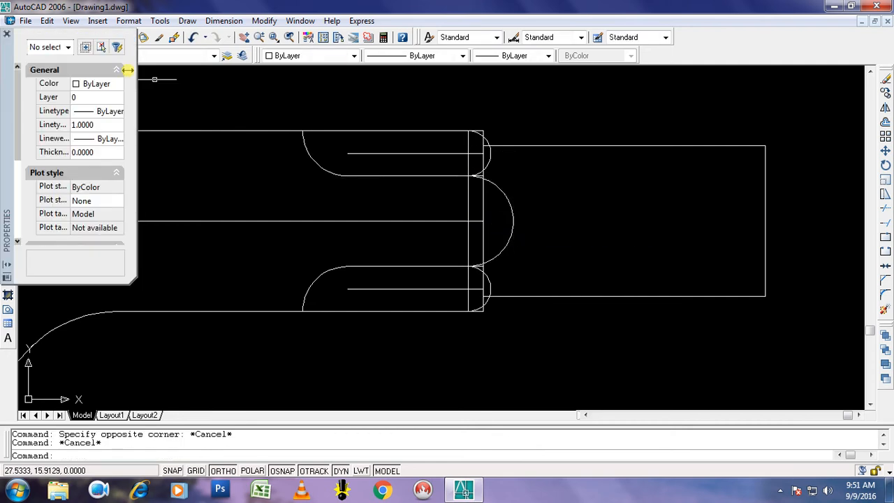
{"action": "left_click", "coordinate": [5, 34]}
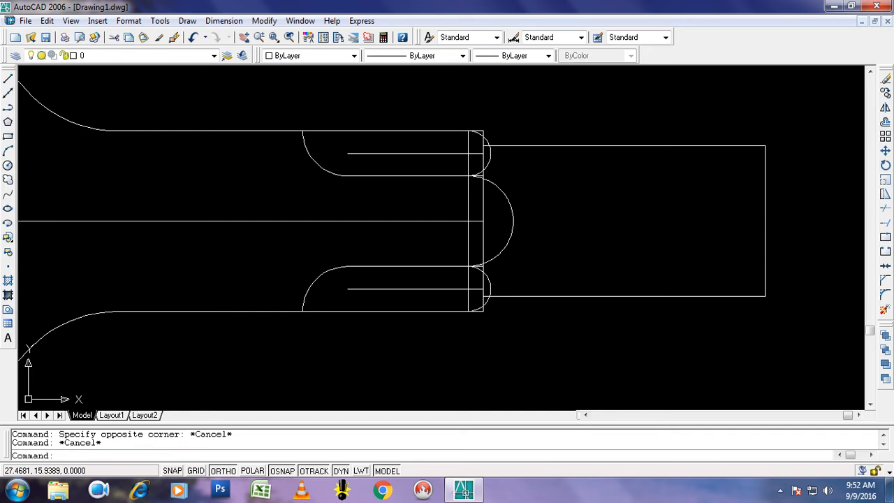
- Stretch the midpoint of the large middle arc back to the stem's vertical end line, flattening it to a 0.5 radius
{"action": "left_click", "coordinate": [504, 222]}
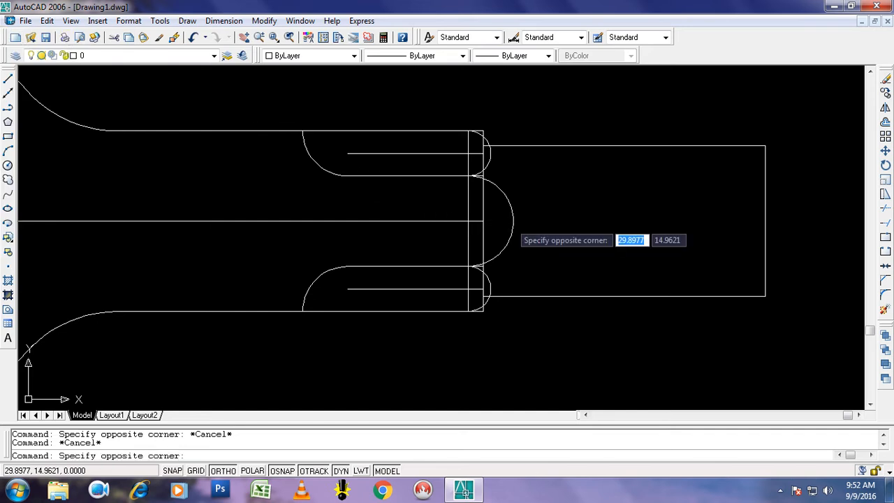
{"action": "left_click", "coordinate": [514, 222]}
{"action": "left_click", "coordinate": [513, 221]}
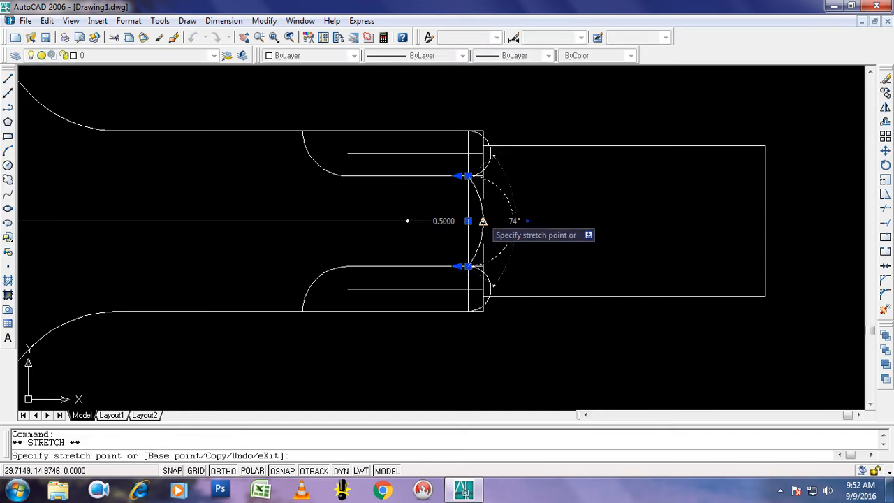
{"action": "key", "text": "Escape"}
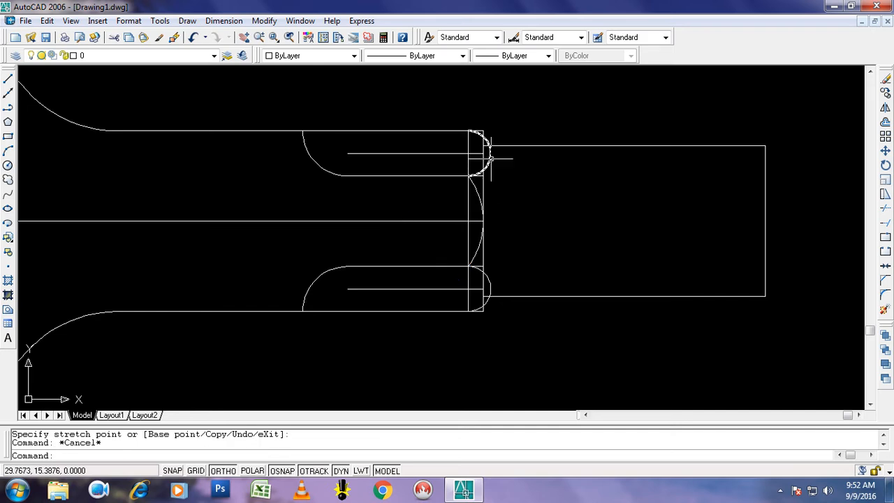
- Stretch the midpoints of the small upper and lower arcs back to the stem's vertical end line
{"action": "left_click", "coordinate": [488, 153]}
{"action": "left_click", "coordinate": [482, 150]}
{"action": "key", "text": "Escape"}
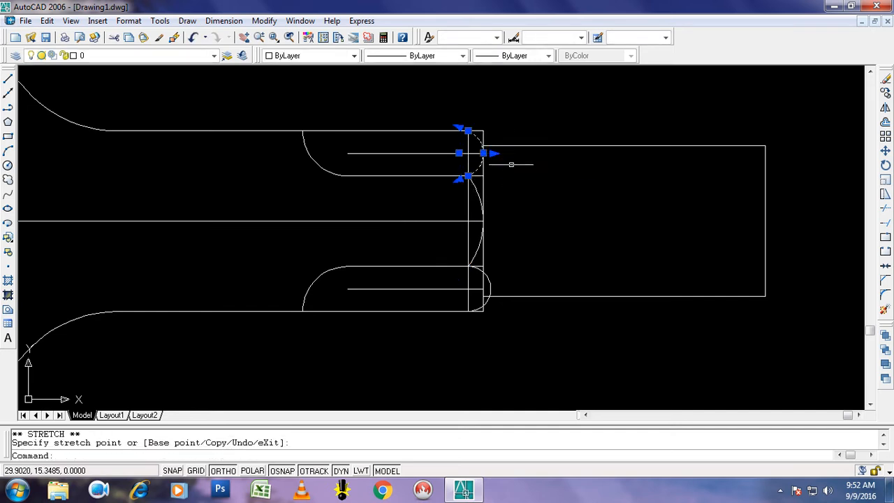
{"action": "key", "text": "Escape"}
{"action": "left_click", "coordinate": [490, 289]}
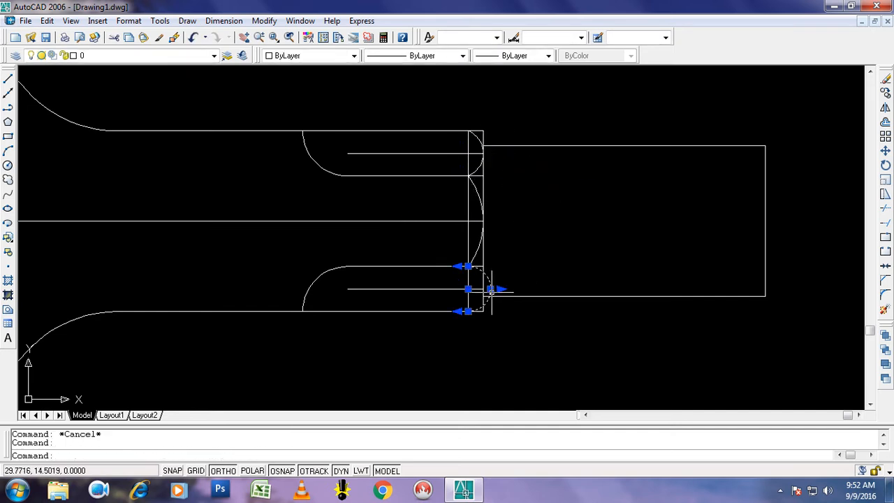
{"action": "left_click", "coordinate": [490, 289]}
{"action": "key", "text": "Escape"}
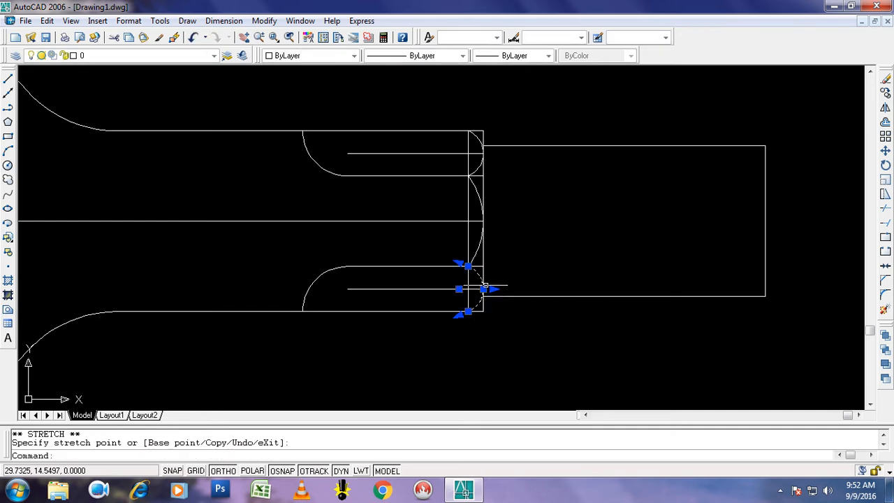
{"action": "key", "text": "Escape"}
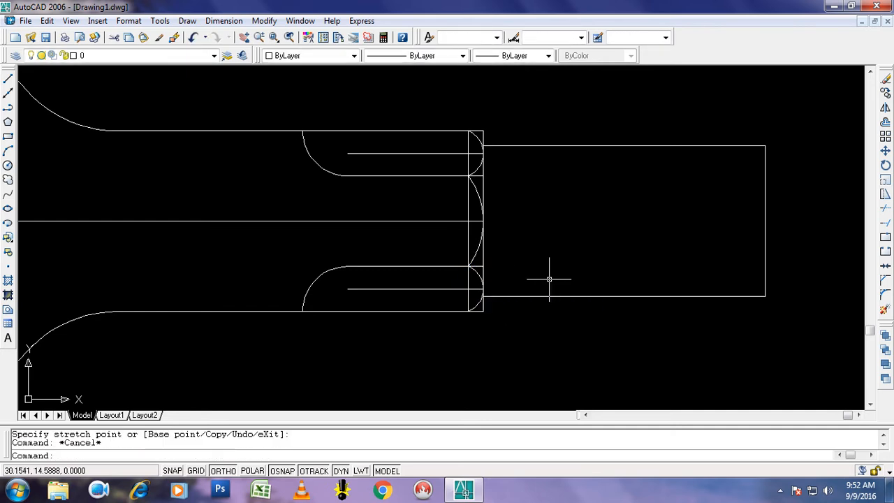
- Erase the centerlines of the two rounded rectangles and the vertical guide line just before the stem's end
{"action": "left_click", "coordinate": [431, 288]}
{"action": "key", "text": "Delete"}
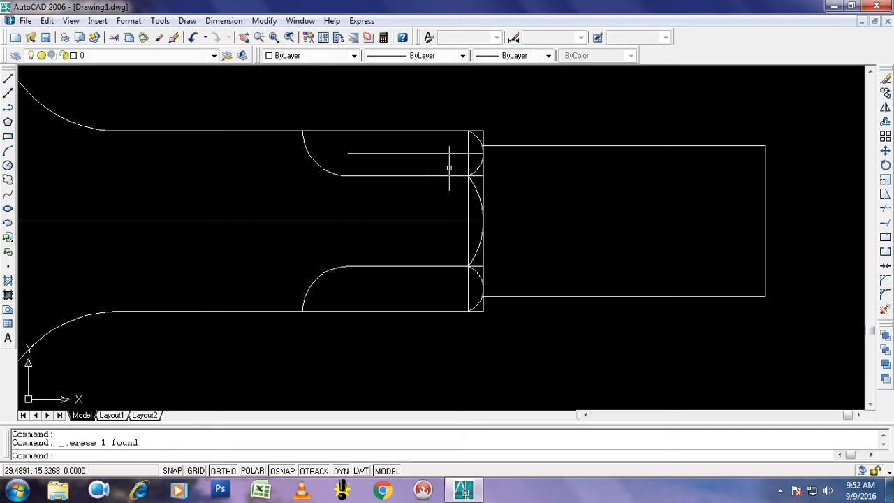
{"action": "left_click", "coordinate": [445, 153]}
{"action": "key", "text": "Delete"}
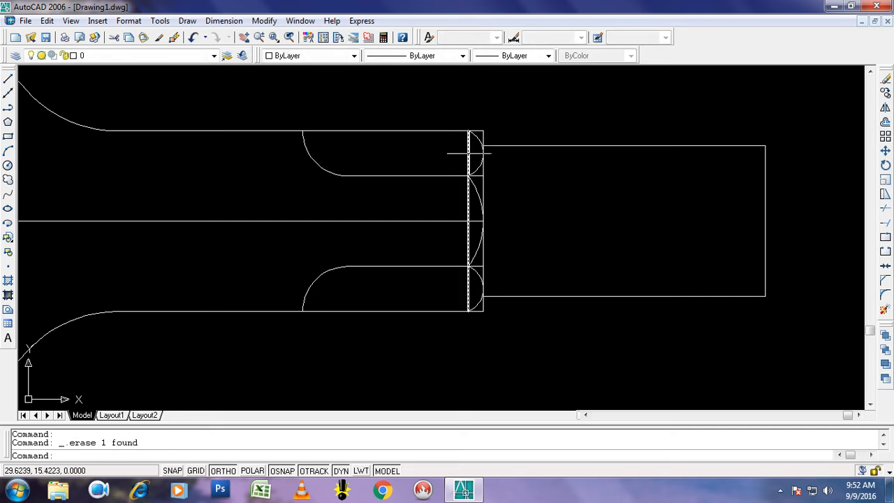
{"action": "left_click", "coordinate": [470, 152]}
{"action": "key", "text": "Delete"}
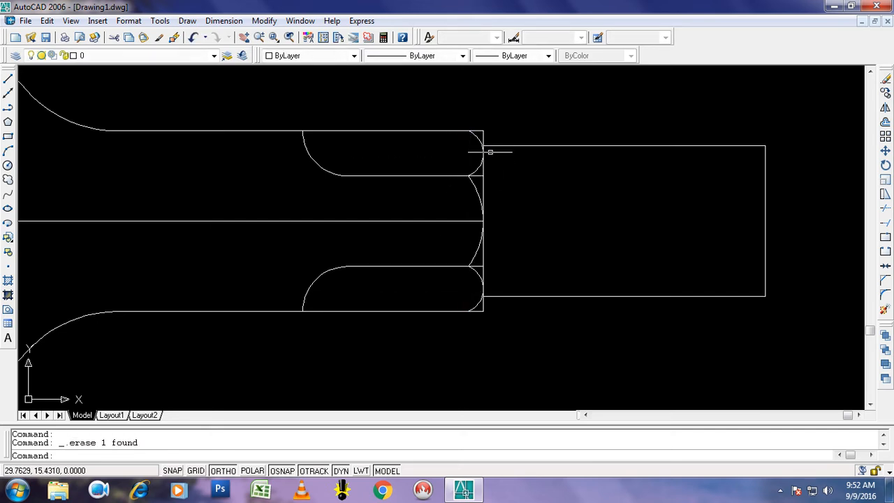
- Trim the short line ends between the end arcs and the outer corners beyond the small upper and lower arcs
{"action": "type", "text": "tr"}
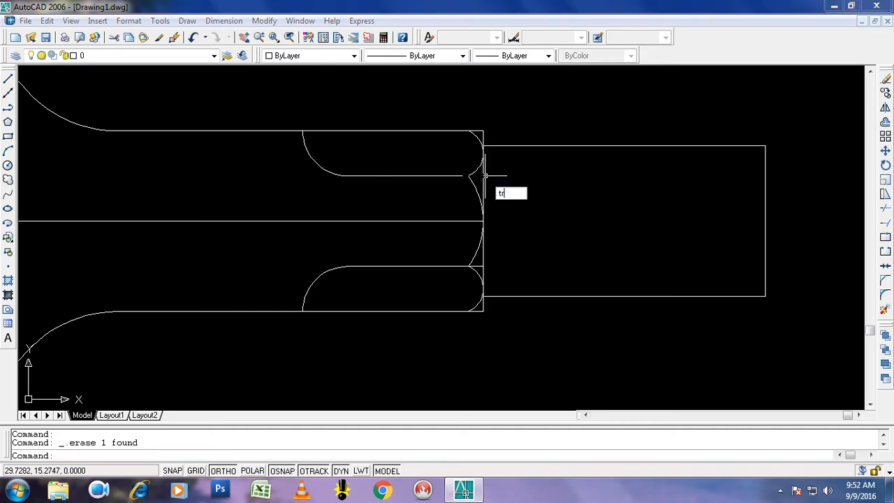
{"action": "key", "text": "Return"}
{"action": "key", "text": "Return"}
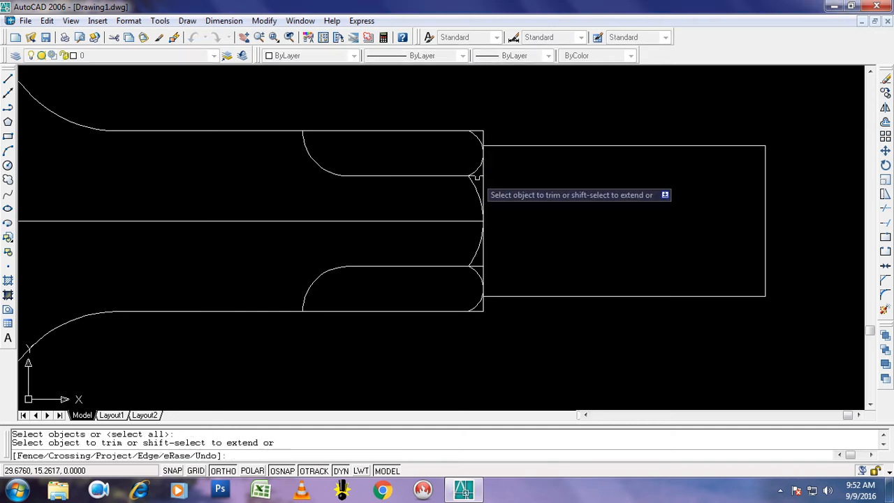
{"action": "left_click", "coordinate": [477, 177]}
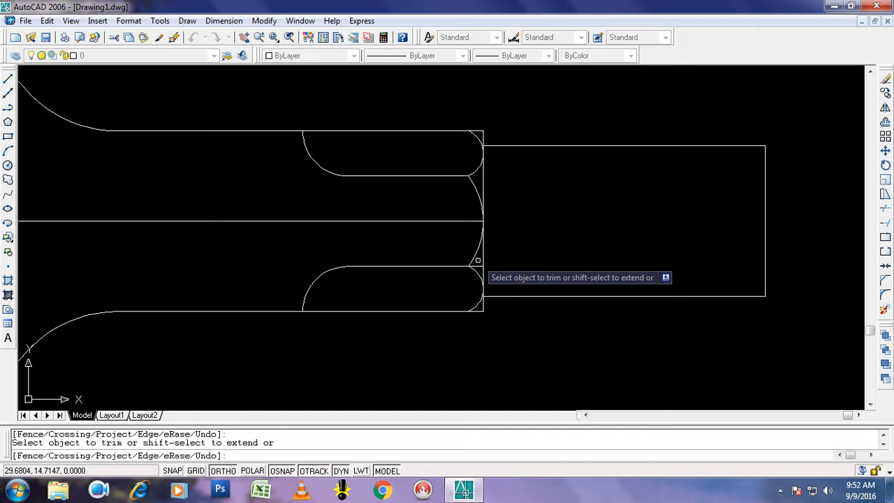
{"action": "left_click", "coordinate": [482, 127]}
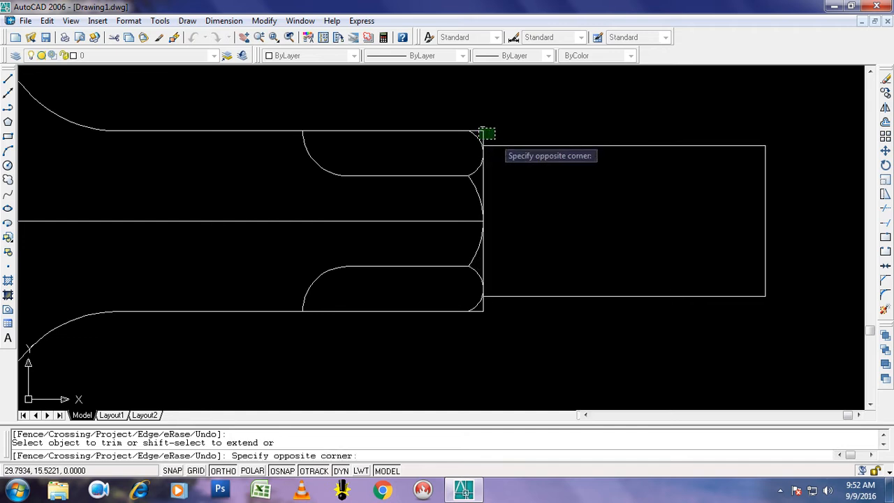
{"action": "left_click", "coordinate": [481, 133]}
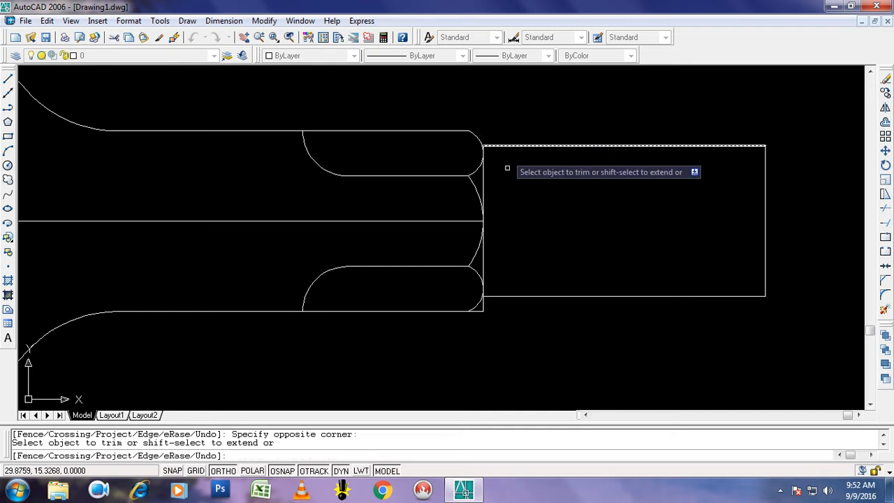
{"action": "left_click", "coordinate": [492, 308]}
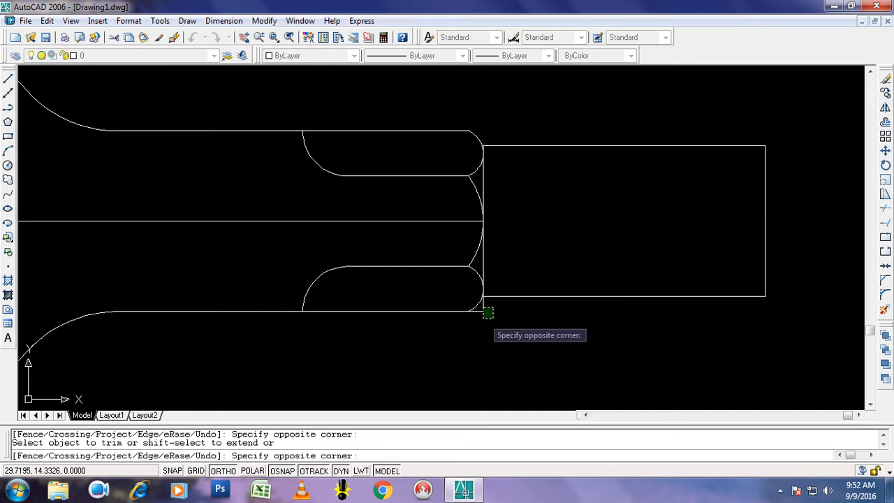
{"action": "left_click", "coordinate": [481, 317]}
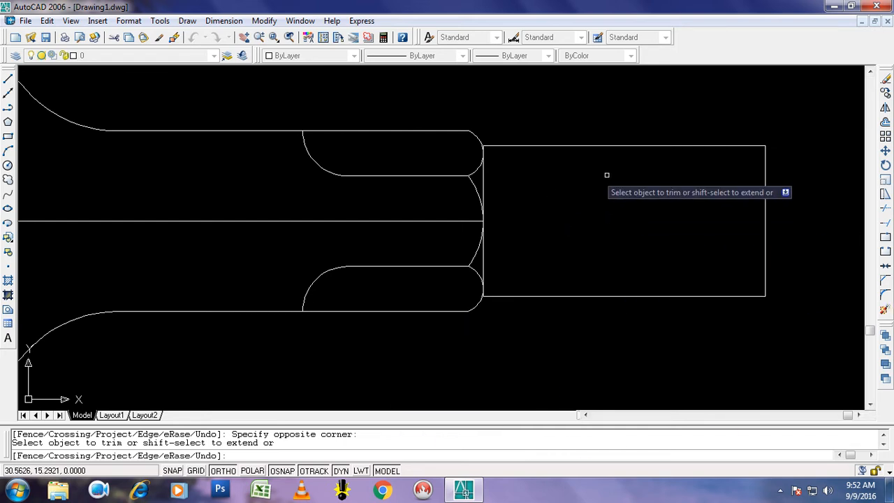
{"action": "key", "text": "Escape"}
{"action": "key", "text": "Escape"}
{"action": "key", "text": "Escape"}
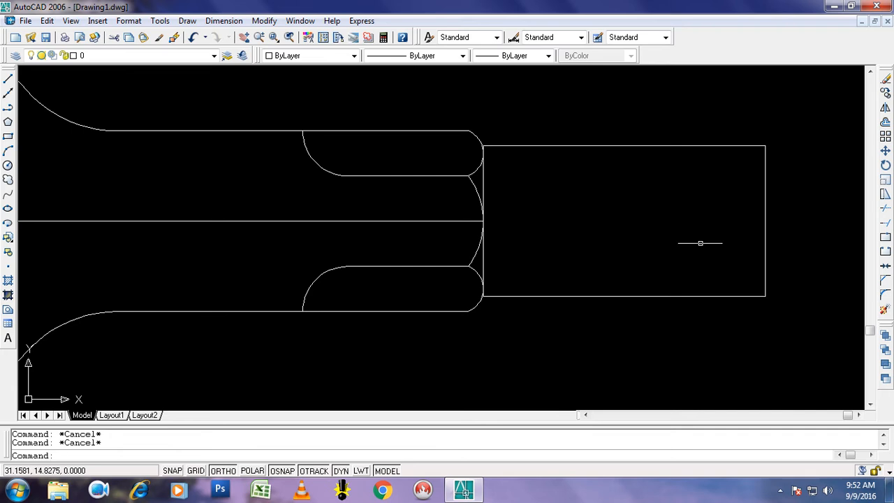
- Stretch the end of the stem's centerline through the adjoining rectangle to a point past its far edge
{"action": "left_click", "coordinate": [368, 221]}
{"action": "left_click", "coordinate": [483, 221]}
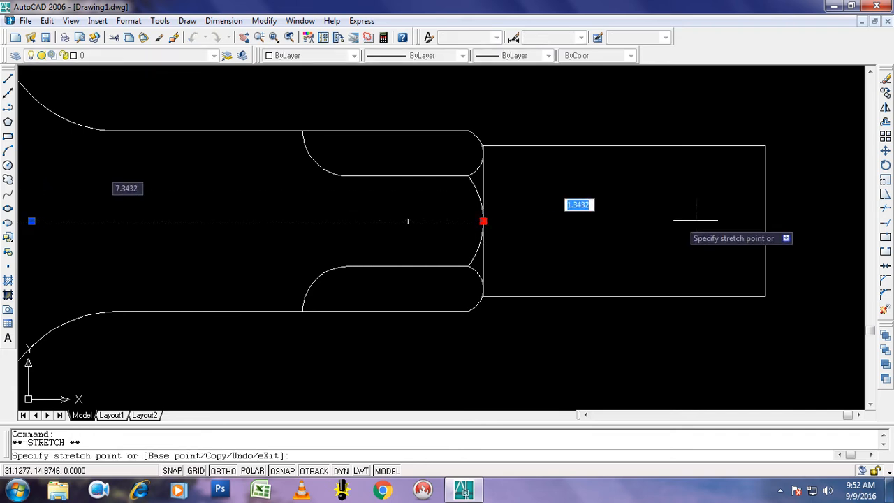
{"action": "left_click", "coordinate": [841, 222]}
{"action": "key", "text": "Escape"}
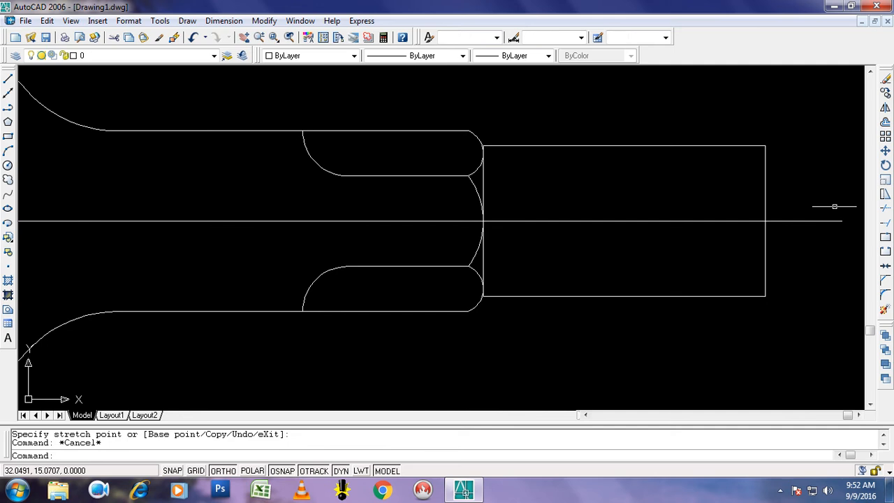
- Offset the adjoining rectangle's far vertical edge inward twice in succession by 0.1
{"action": "type", "text": "o"}
{"action": "key", "text": "Return"}
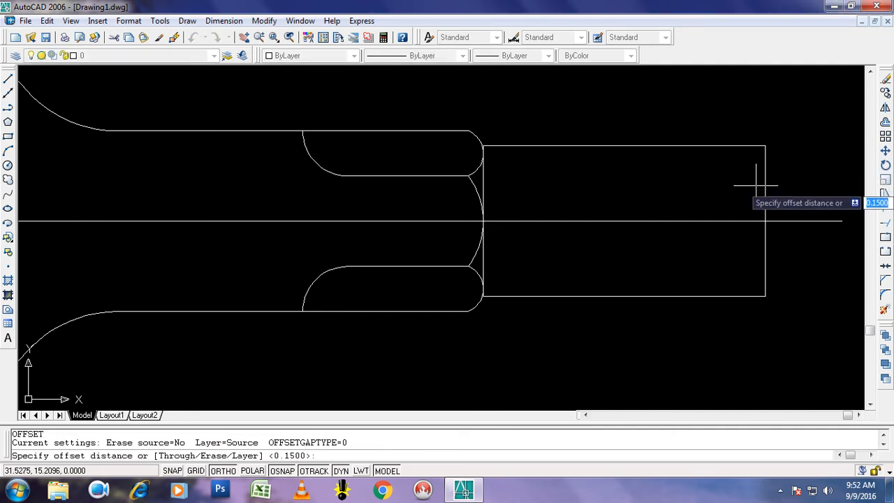
{"action": "type", "text": ".1"}
{"action": "key", "text": "Return"}
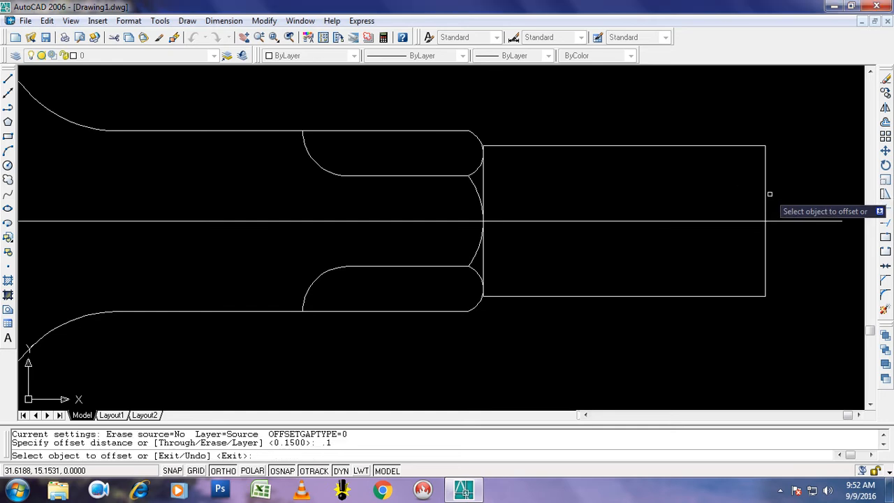
{"action": "left_click", "coordinate": [765, 192]}
{"action": "left_click", "coordinate": [745, 192]}
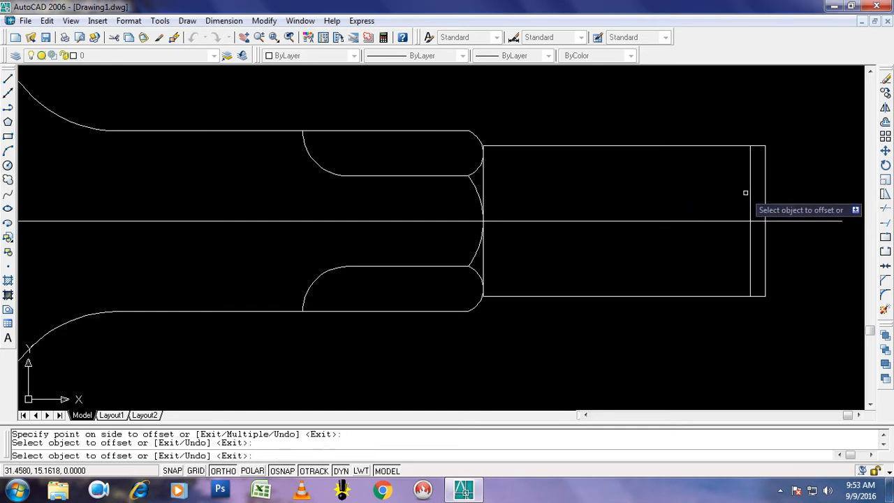
{"action": "left_click", "coordinate": [750, 194]}
{"action": "left_click", "coordinate": [722, 192]}
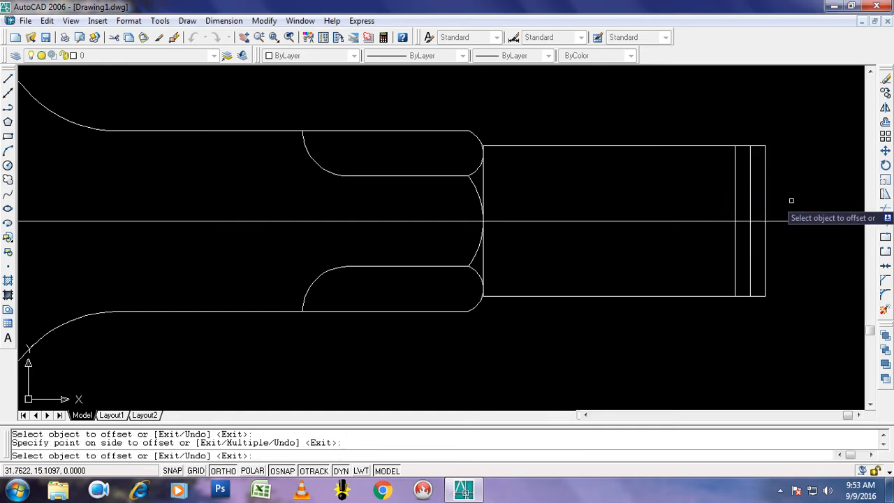
{"action": "key", "text": "Escape"}
- Offset the adjoining rectangle's upper and lower edges inward by 0.25
{"action": "type", "text": "o"}
{"action": "key", "text": "Return"}
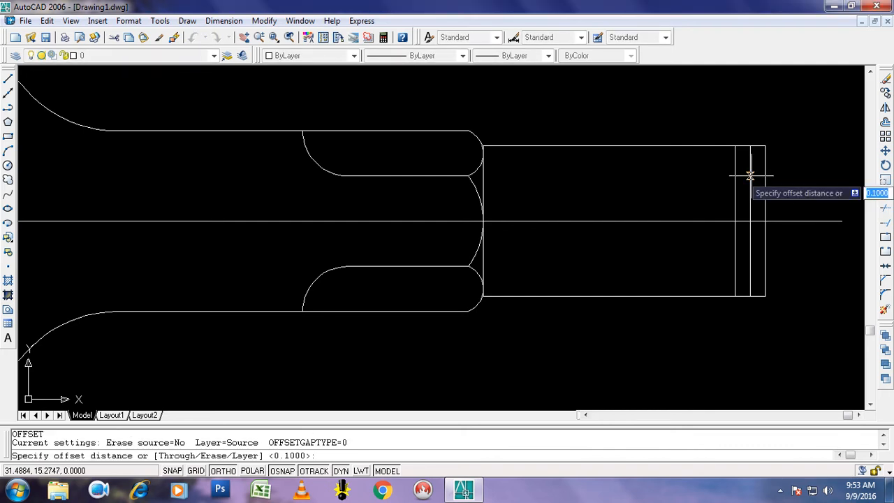
{"action": "key", "text": "Return"}
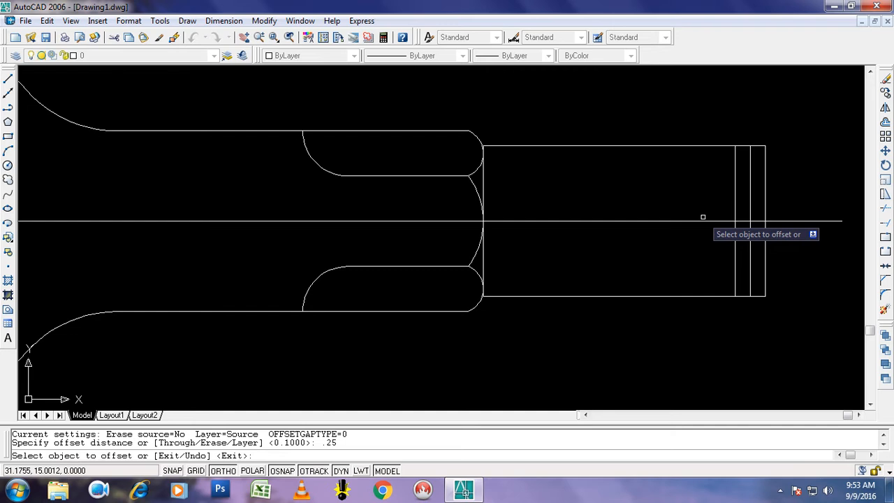
{"action": "left_click", "coordinate": [694, 146]}
{"action": "left_click", "coordinate": [699, 196]}
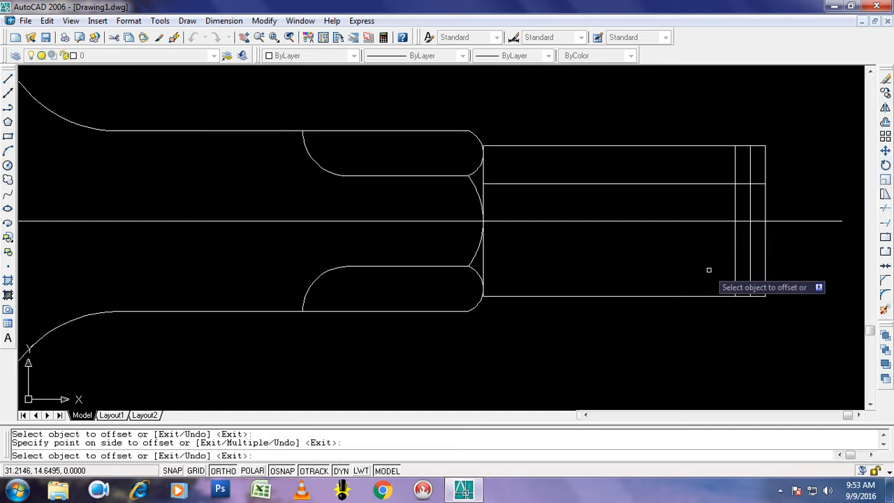
{"action": "left_click", "coordinate": [688, 296]}
{"action": "left_click", "coordinate": [690, 266]}
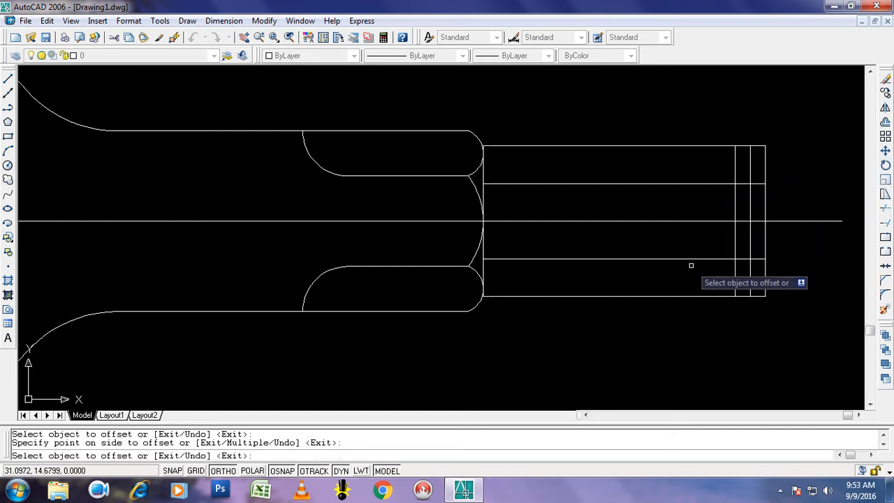
{"action": "key", "text": "Escape"}
{"action": "key", "text": "Escape"}
{"action": "key", "text": "Escape"}
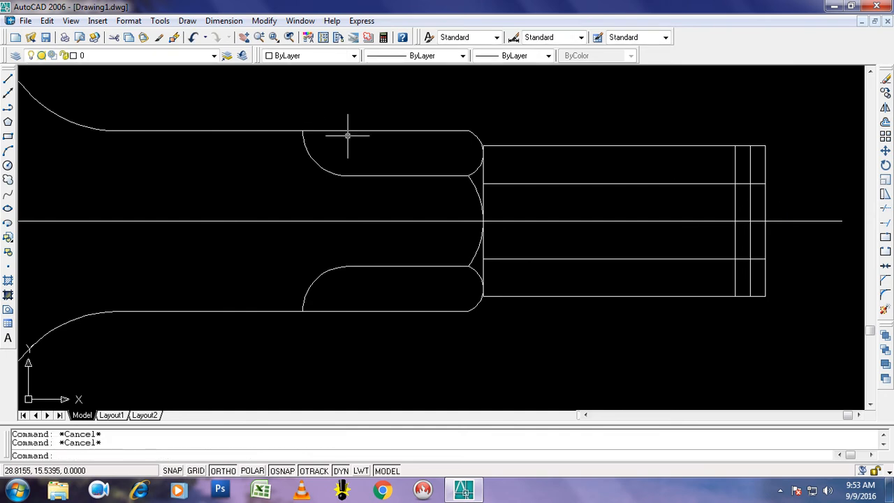
- Draw an outward-bulging start-center-end arc on the first inner vertical line, from the centerline to the upper edge, centered on the upper offset line
{"action": "left_click", "coordinate": [187, 20]}
{"action": "mouse_move", "coordinate": [225, 154]}
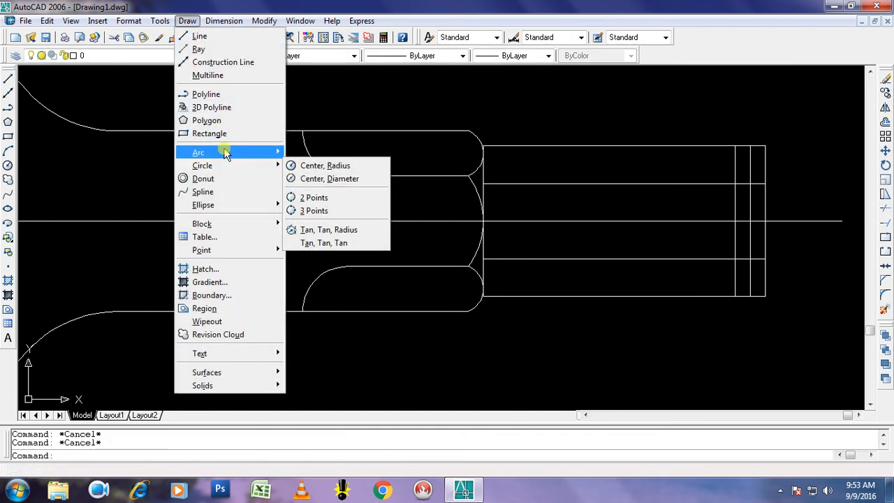
{"action": "left_click", "coordinate": [326, 172]}
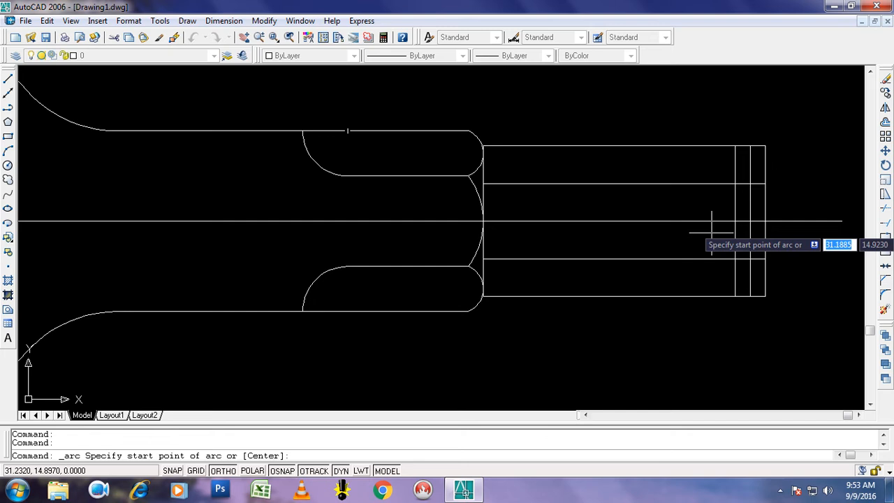
{"action": "left_click", "coordinate": [750, 221]}
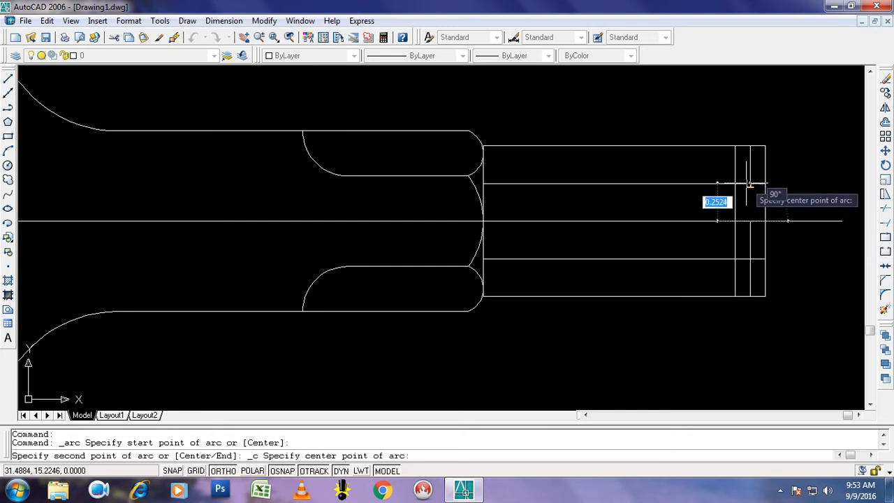
{"action": "left_click", "coordinate": [748, 183]}
{"action": "left_click", "coordinate": [749, 157]}
- Draw the opposite start-center-end arc from the rectangle's upper edge to the centerline, about the same center, bulging toward the stem
{"action": "right_click", "coordinate": [741, 104]}
{"action": "left_click", "coordinate": [740, 110]}
{"action": "left_click", "coordinate": [750, 145]}
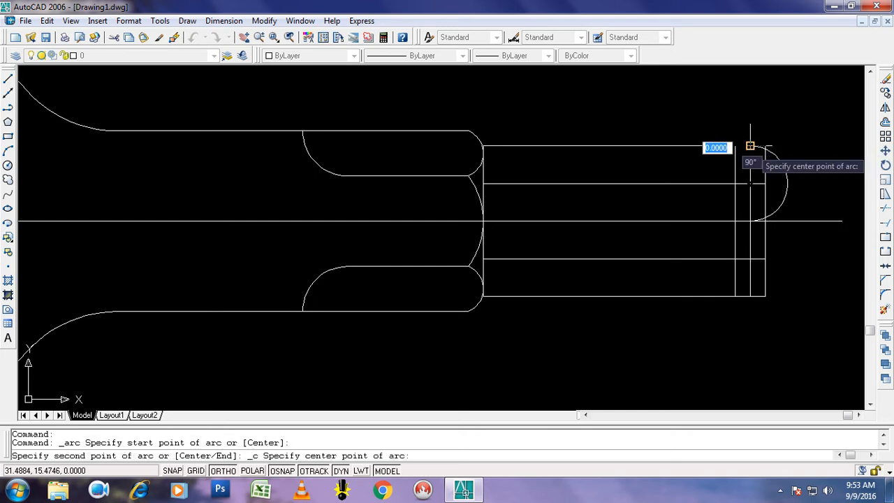
{"action": "left_click", "coordinate": [749, 183]}
{"action": "left_click", "coordinate": [752, 221]}
- Draw a start-center-end arc from the rectangle's lower edge to the centerline, centered on the lower offset line
{"action": "right_click", "coordinate": [748, 109]}
{"action": "left_click", "coordinate": [739, 119]}
{"action": "left_click", "coordinate": [749, 296]}
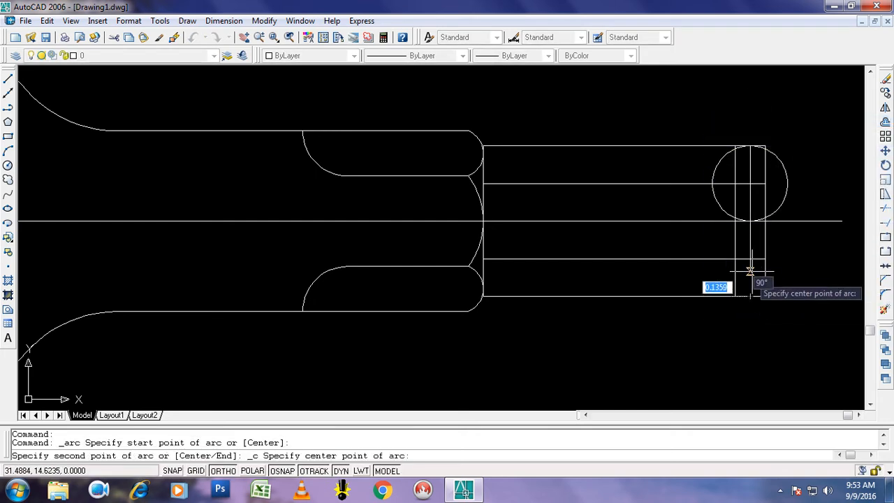
{"action": "left_click", "coordinate": [749, 259]}
{"action": "left_click", "coordinate": [752, 221]}
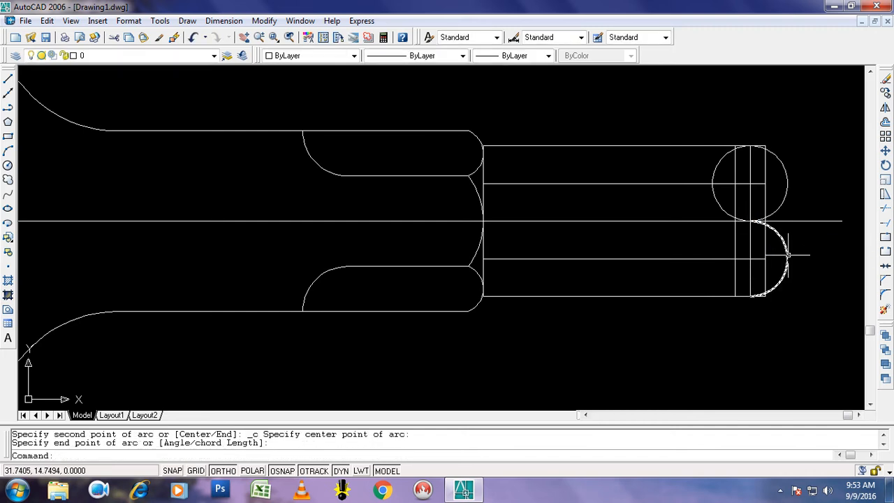
- Stretch the midpoints of the lower and upper outward-bulging arcs back to the adjoining rectangle's far edge
{"action": "left_click", "coordinate": [787, 249]}
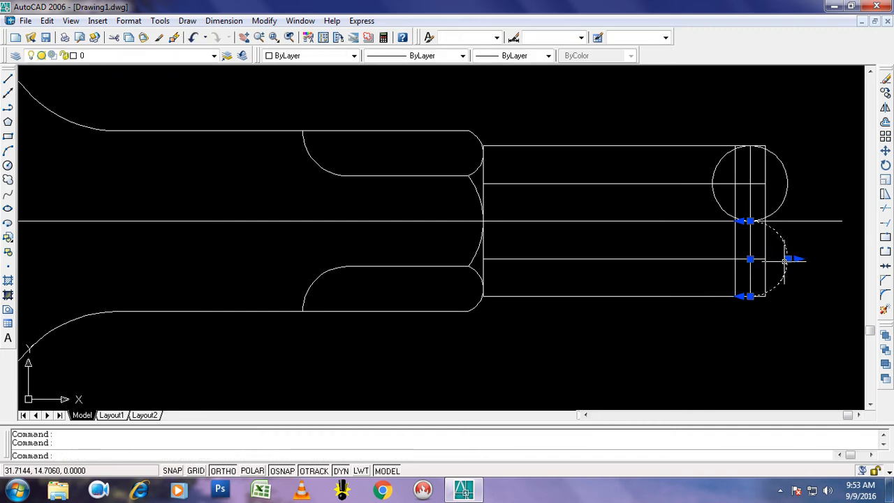
{"action": "left_click", "coordinate": [788, 259]}
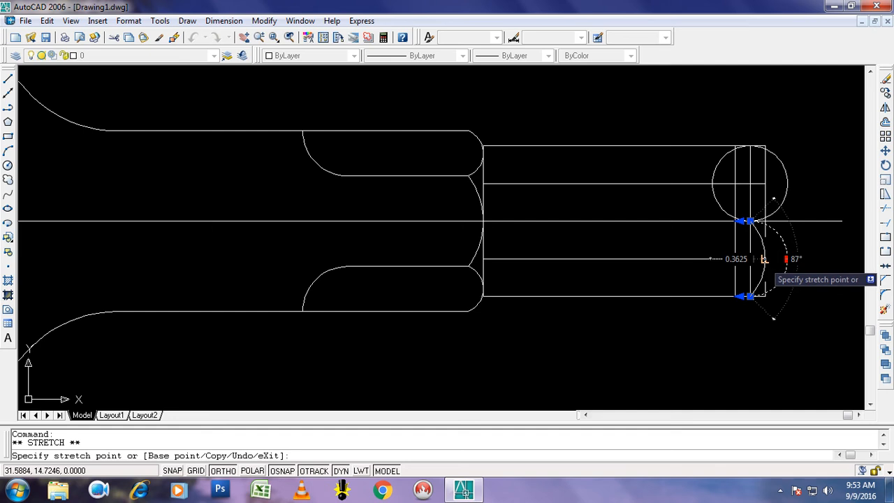
{"action": "left_click", "coordinate": [765, 259]}
{"action": "key", "text": "Escape"}
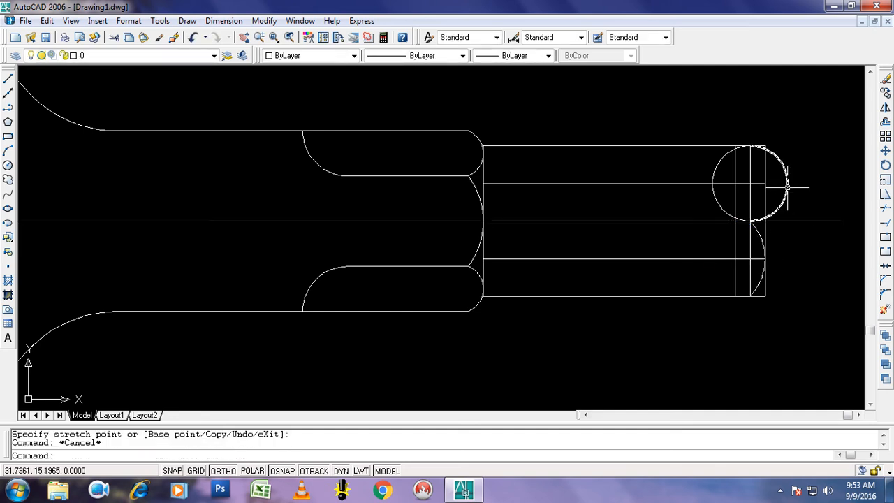
{"action": "left_click", "coordinate": [787, 184]}
{"action": "left_click", "coordinate": [788, 184]}
{"action": "left_click", "coordinate": [713, 183]}
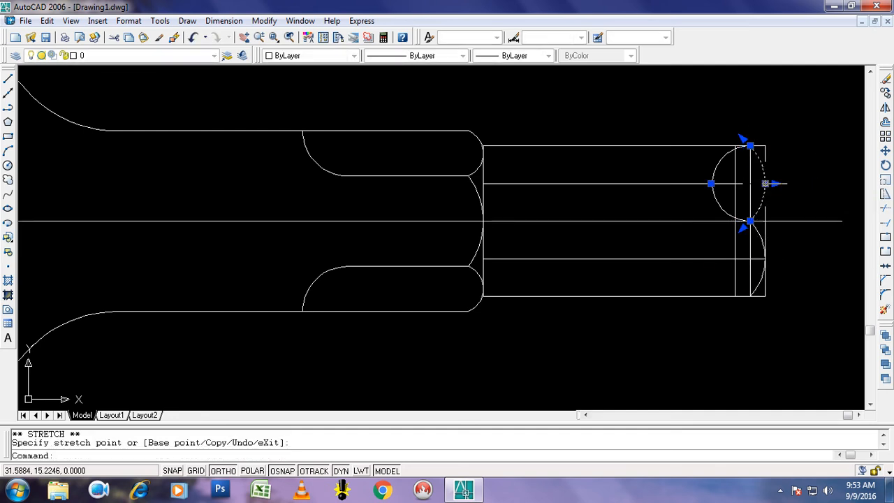
{"action": "key", "text": "Escape"}
- Stretch the midpoint of the upper arc bulging toward the stem to the innermost offset vertical line, flattening it
{"action": "left_click", "coordinate": [714, 170]}
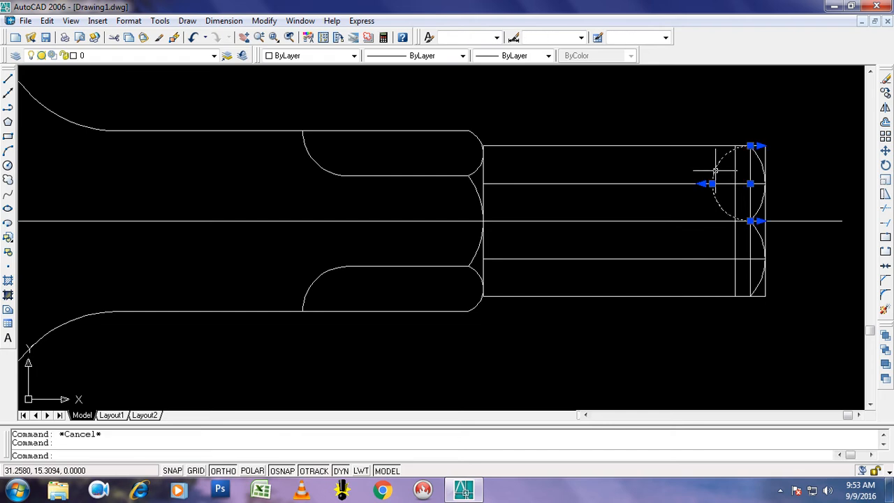
{"action": "left_click", "coordinate": [712, 184]}
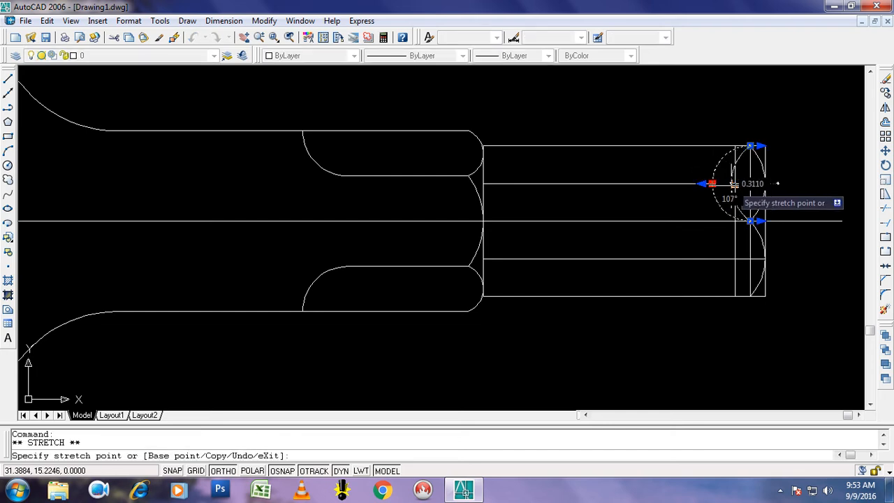
{"action": "left_click", "coordinate": [765, 183]}
{"action": "key", "text": "Escape"}
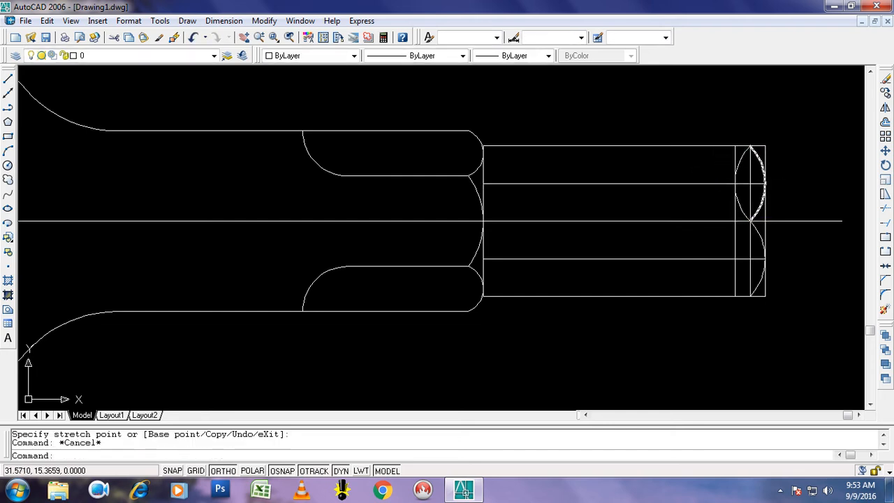
- Erase the adjoining rectangle's far vertical edge and the vertical and horizontal offset guide lines inside it
{"action": "left_click", "coordinate": [764, 155]}
{"action": "key", "text": "Delete"}
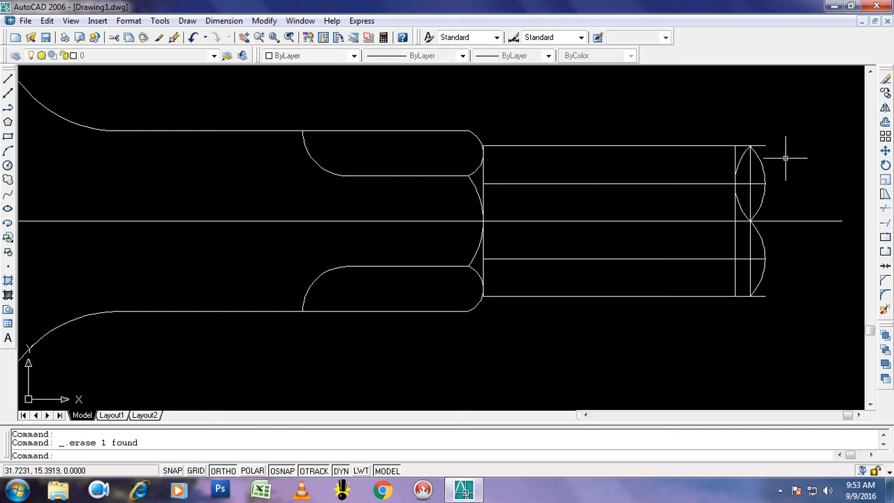
{"action": "left_click", "coordinate": [736, 147]}
{"action": "key", "text": "Delete"}
{"action": "left_click", "coordinate": [708, 183]}
{"action": "key", "text": "Delete"}
{"action": "left_click", "coordinate": [702, 258]}
{"action": "key", "text": "Delete"}
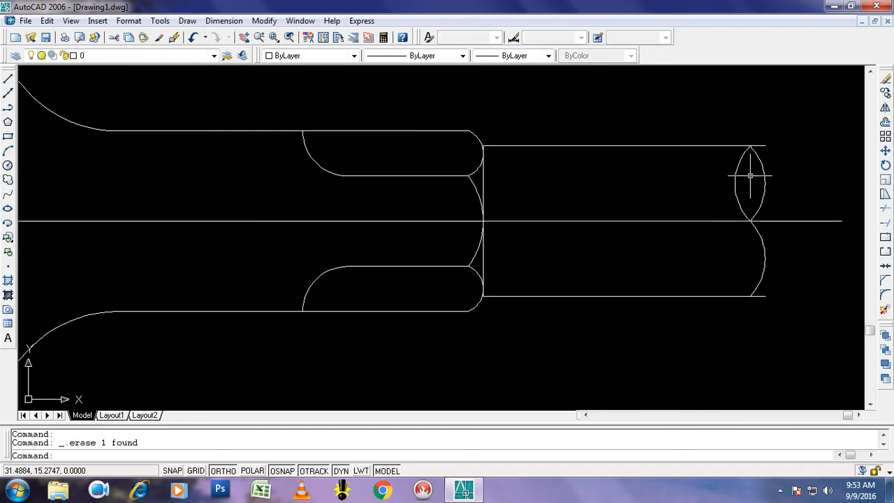
- Trim the ends of the rectangle's upper and lower edges and the centerline that extend beyond the end arcs
{"action": "type", "text": "t"}
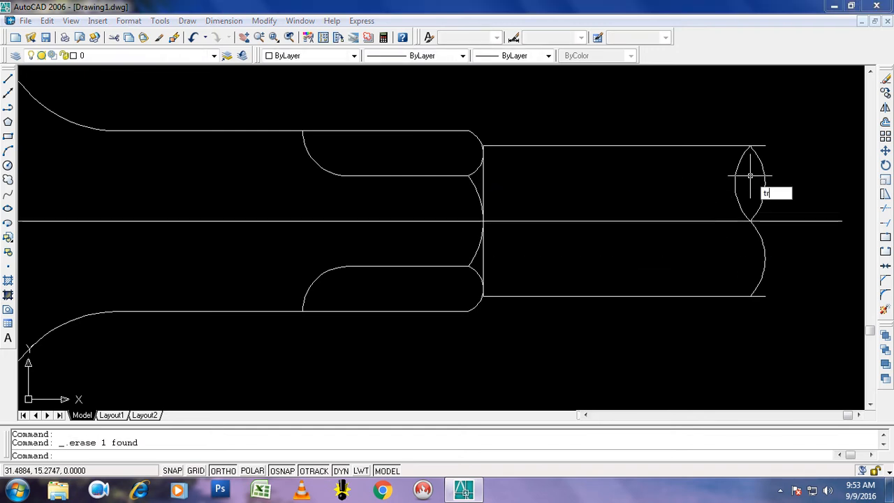
{"action": "type", "text": "r"}
{"action": "key", "text": "Return"}
{"action": "key", "text": "Return"}
{"action": "left_click", "coordinate": [774, 127]}
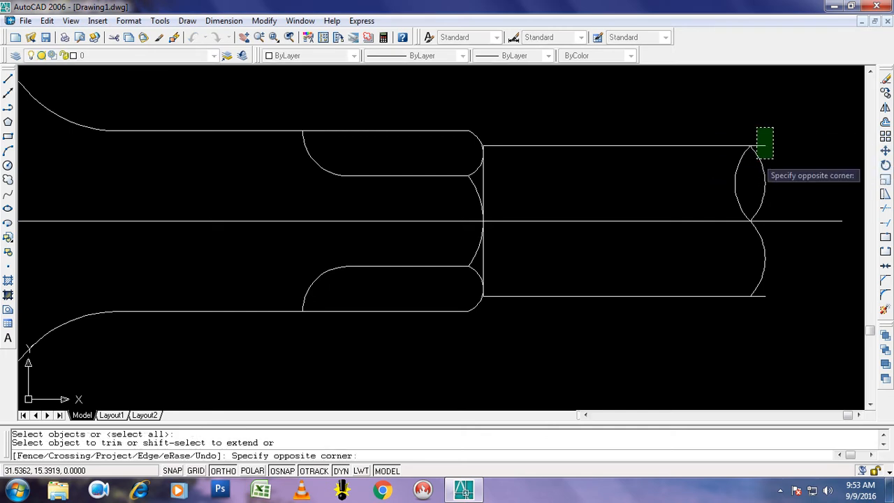
{"action": "left_click", "coordinate": [758, 152]}
{"action": "left_click", "coordinate": [784, 281]}
{"action": "left_click", "coordinate": [760, 336]}
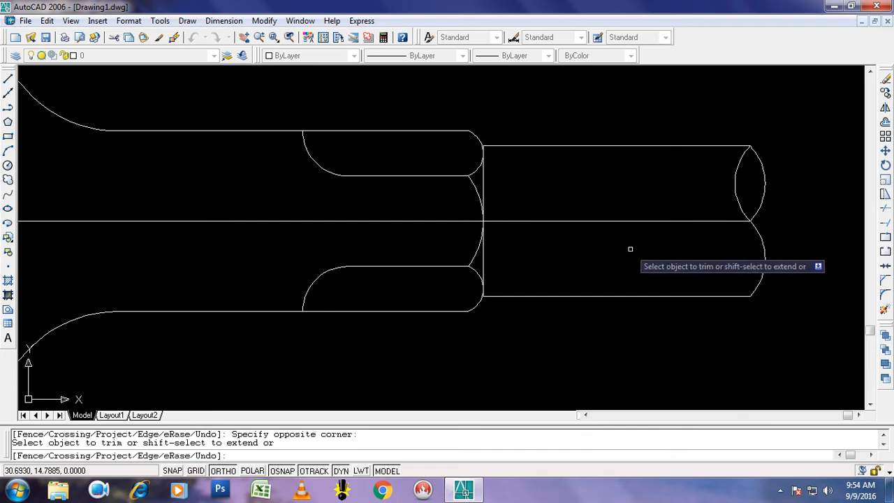
{"action": "key", "text": "Escape"}
{"action": "key", "text": "Escape"}
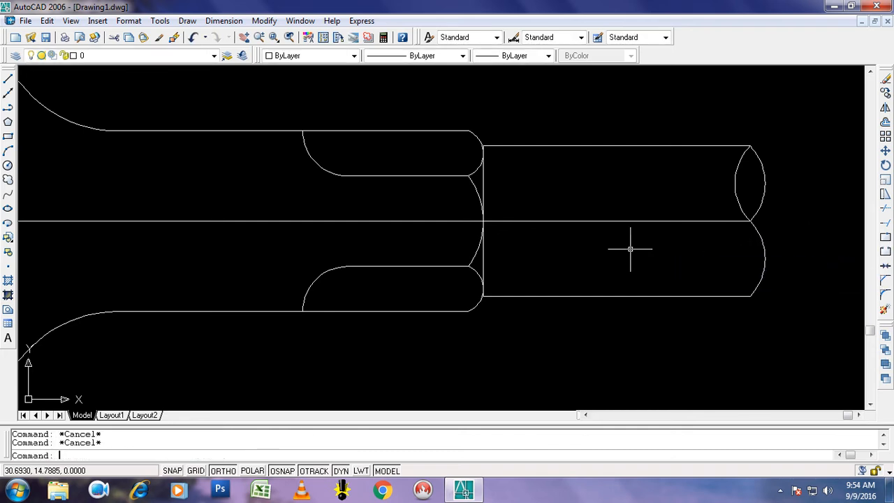
- Load all the available linetypes from acad.lin into the drawing
{"action": "scroll", "coordinate": [504, 264], "scroll_direction": "down", "scroll_amount": 3}
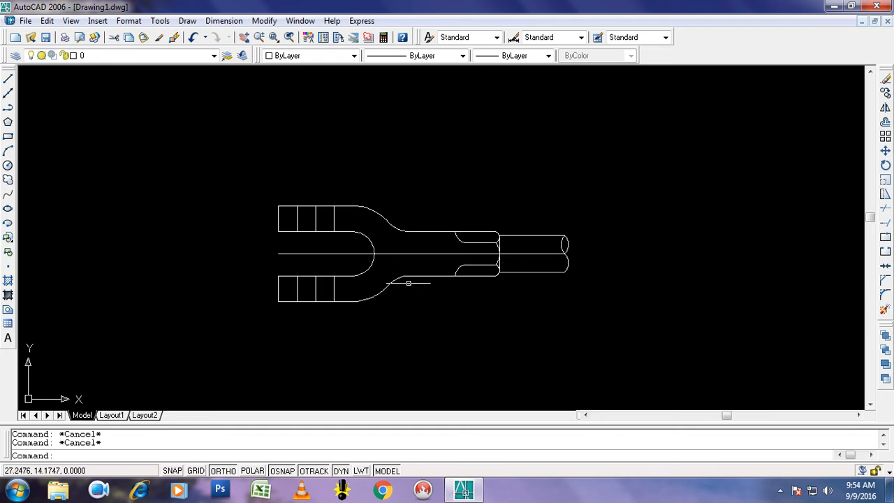
{"action": "left_click", "coordinate": [424, 254]}
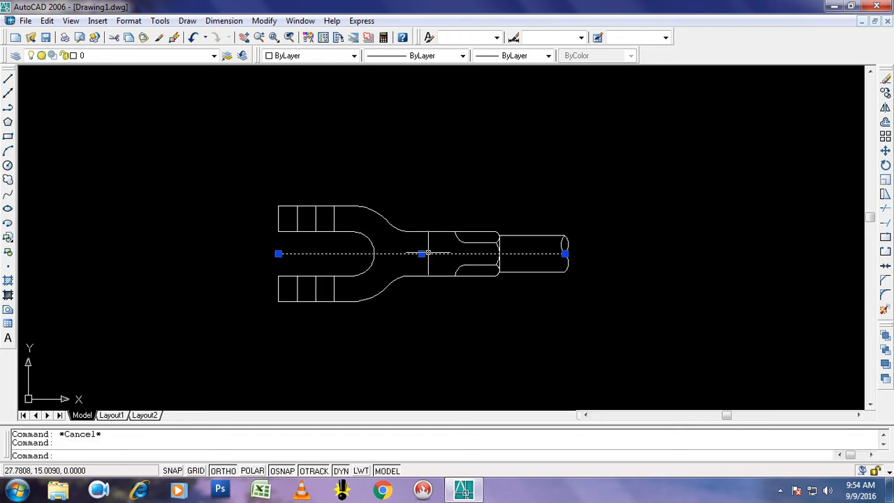
{"action": "left_click", "coordinate": [463, 55]}
{"action": "left_click", "coordinate": [355, 57]}
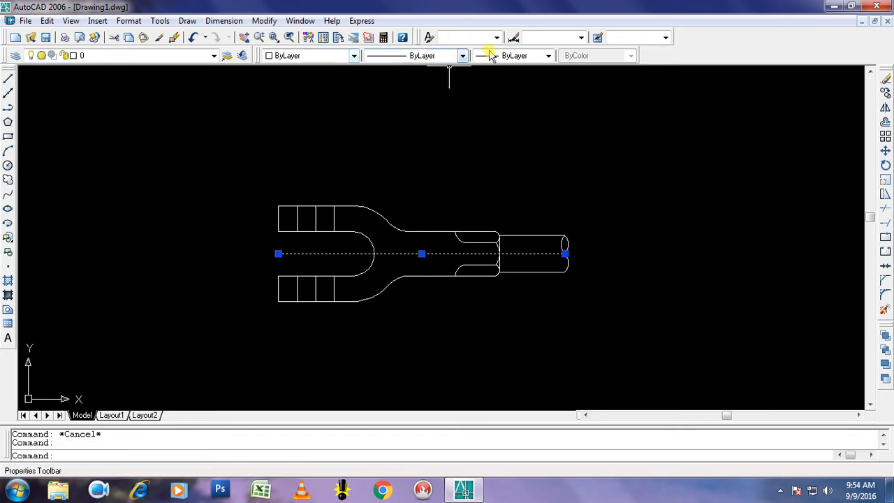
{"action": "left_click", "coordinate": [520, 56]}
{"action": "left_click", "coordinate": [464, 60]}
{"action": "left_click", "coordinate": [462, 56]}
{"action": "left_click", "coordinate": [425, 101]}
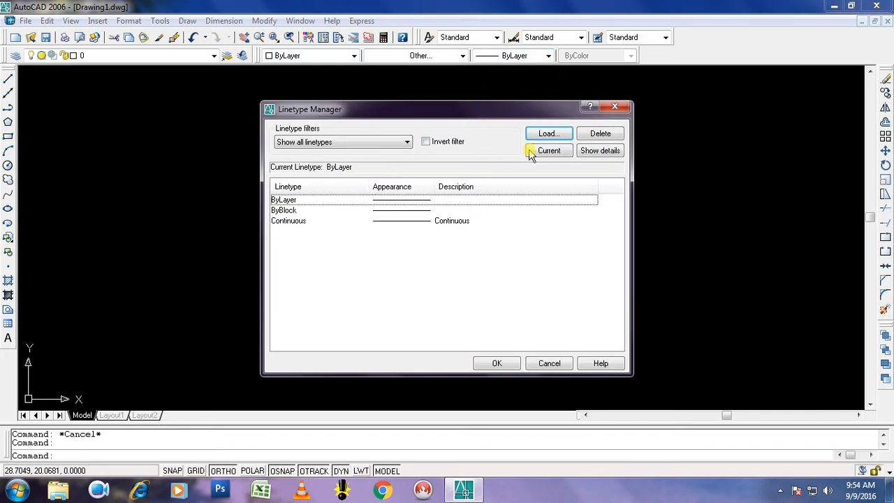
{"action": "left_click", "coordinate": [538, 134]}
{"action": "left_click", "coordinate": [502, 243]}
{"action": "left_click", "coordinate": [501, 219]}
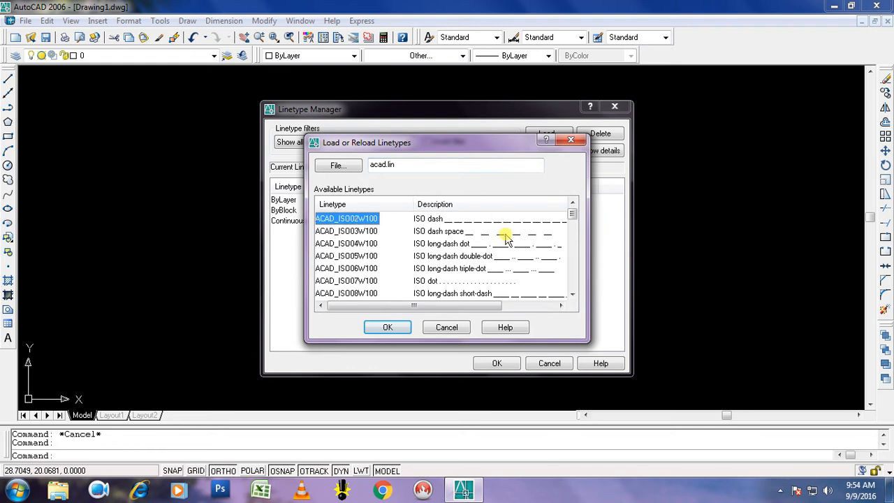
{"action": "key", "text": "ctrl+a"}
{"action": "left_click", "coordinate": [387, 327]}
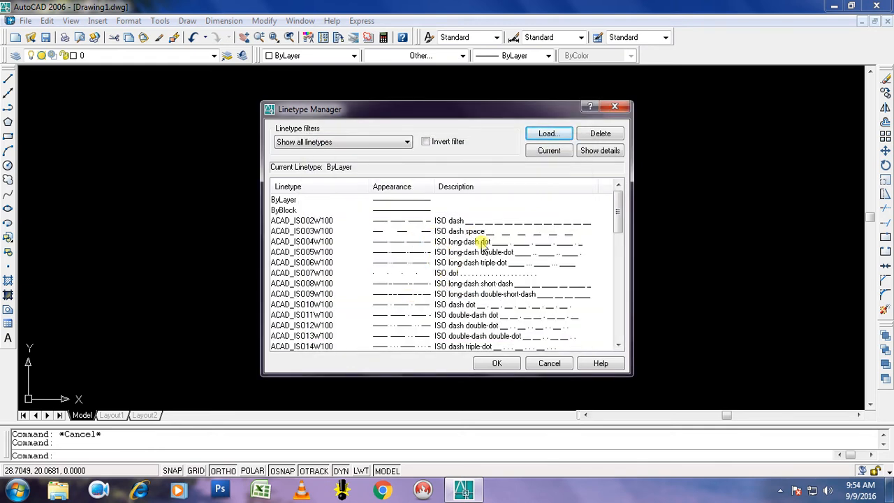
{"action": "left_click", "coordinate": [497, 363]}
- Assign the ISO dot linetype (ACAD_ISO07W100) to the horizontal centerline
{"action": "left_click", "coordinate": [434, 253]}
{"action": "left_click", "coordinate": [462, 56]}
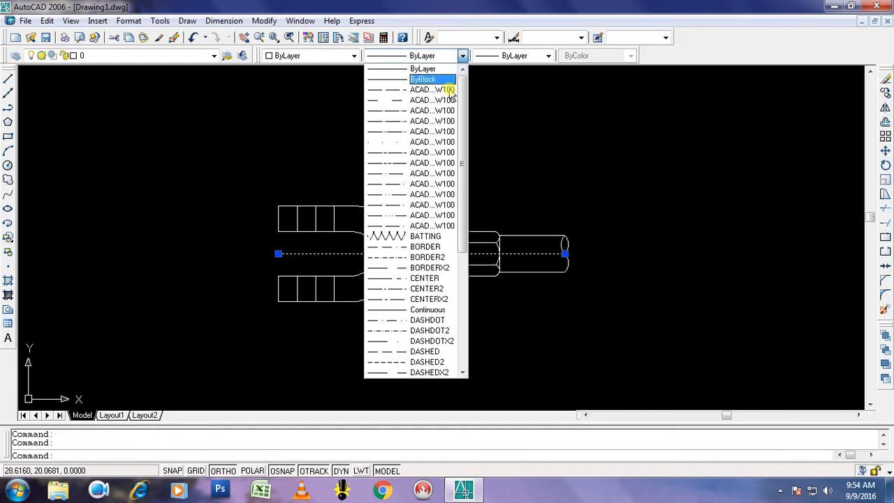
{"action": "left_click", "coordinate": [404, 152]}
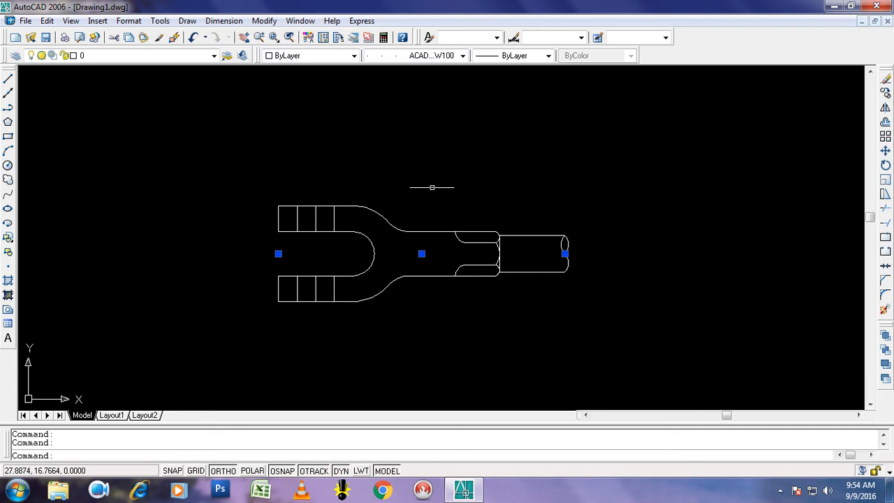
{"action": "key", "text": "Escape"}
- Try global linetype scale factors of 10 and 0.1 on the dotted centerline
{"action": "type", "text": "lts"}
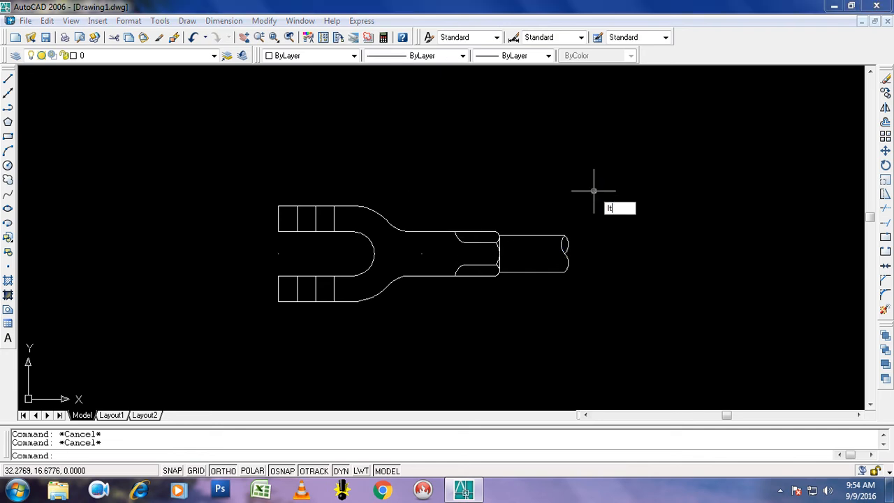
{"action": "key", "text": "Return"}
{"action": "type", "text": "10"}
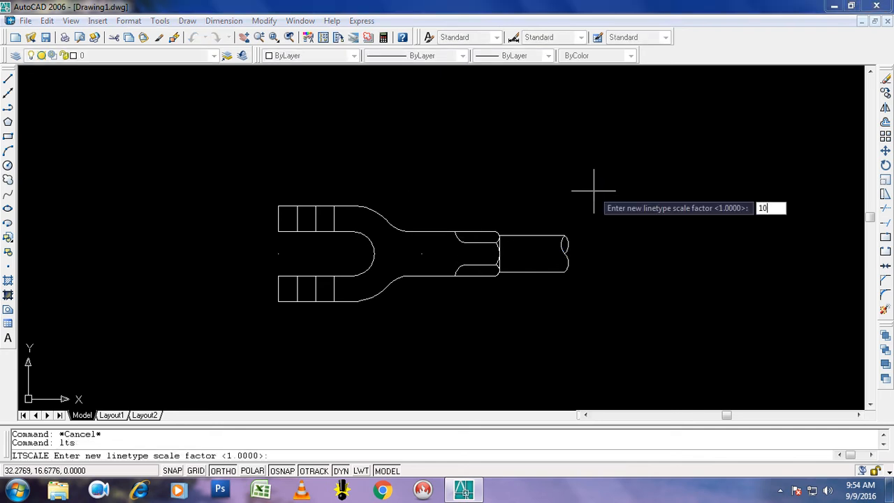
{"action": "key", "text": "Return"}
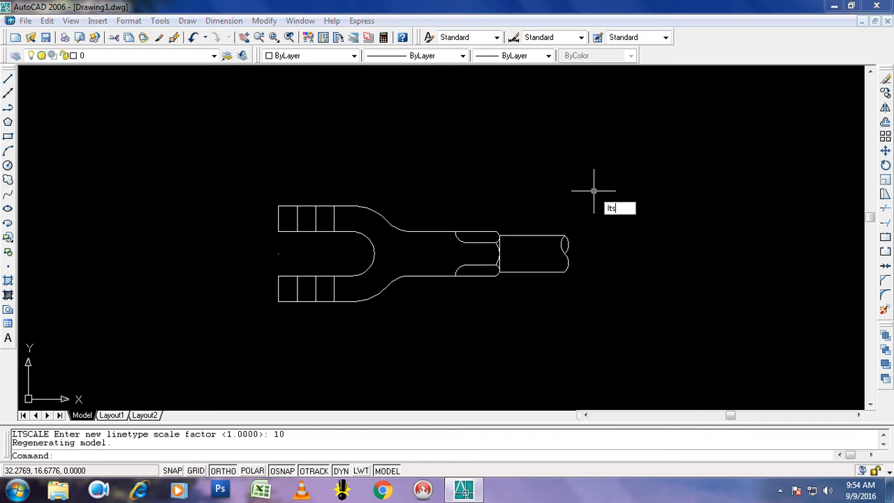
{"action": "key", "text": "Return"}
{"action": "type", "text": ".1"}
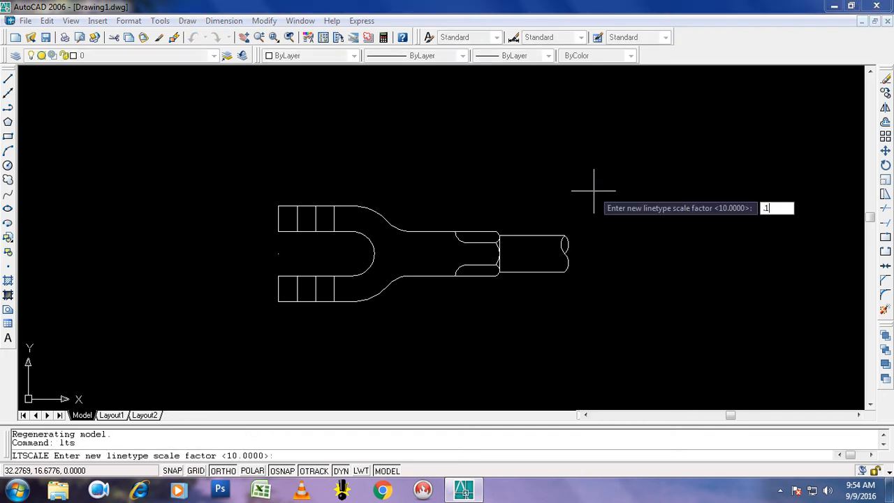
{"action": "key", "text": "Return"}
- Set the global linetype scale factor to 0.01
{"action": "type", "text": "lts"}
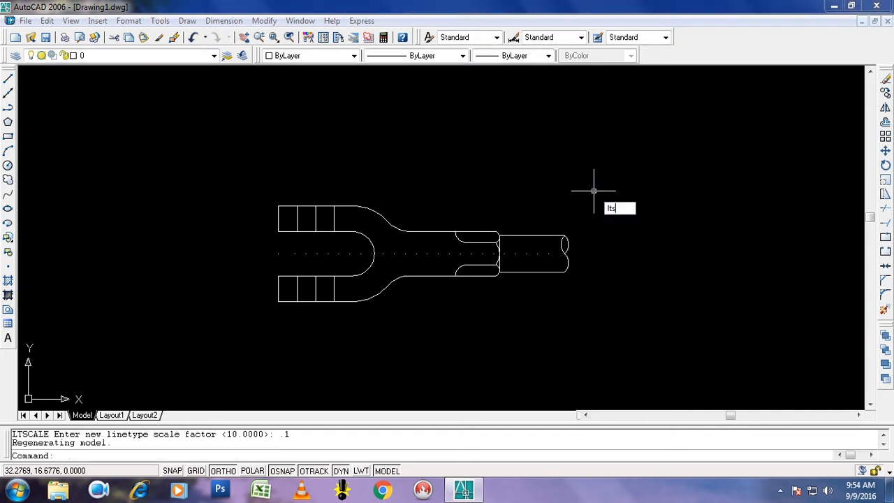
{"action": "key", "text": "Return"}
{"action": "type", "text": "."}
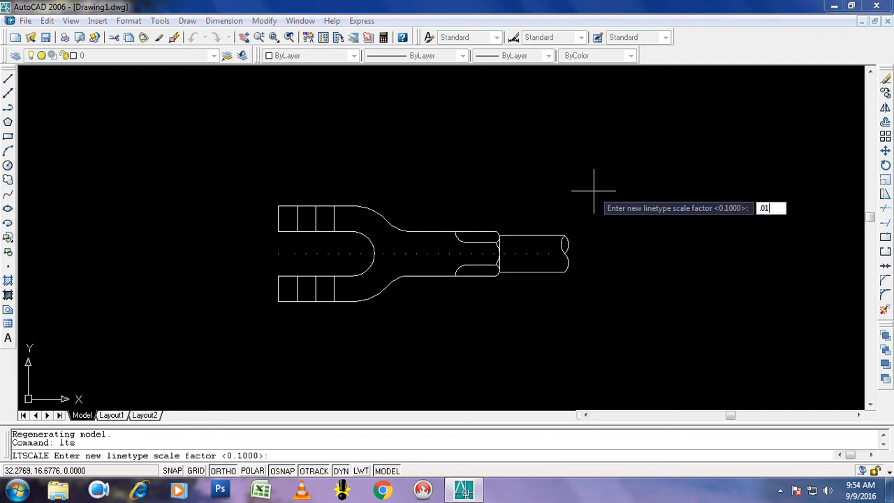
{"action": "type", "text": "01"}
{"action": "key", "text": "Return"}
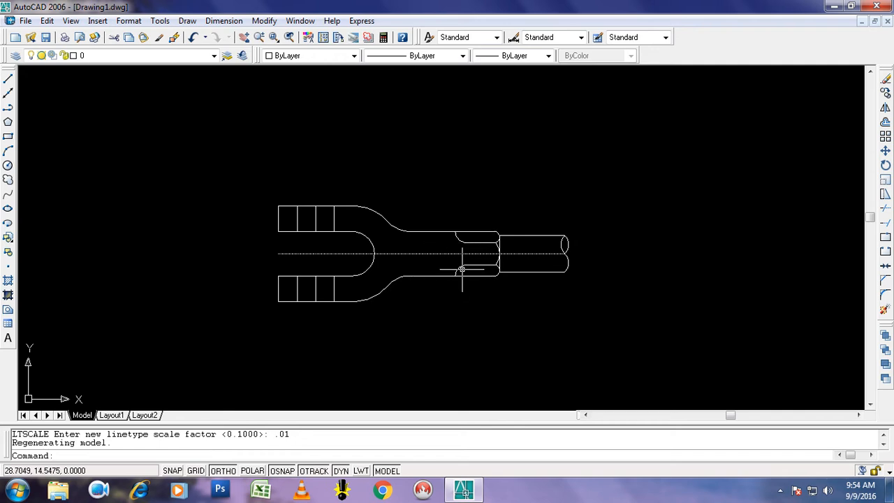
- With linetype ByLayer and Ortho off, draw a wavy spline break line across the stem, from the upper fork curve's end to the lower edge
{"action": "scroll", "coordinate": [461, 276], "scroll_direction": "up", "scroll_amount": 3}
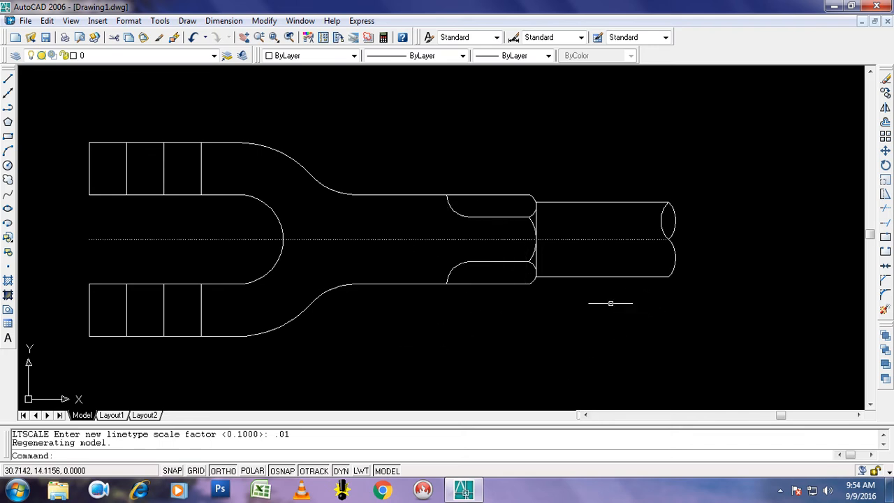
{"action": "left_click", "coordinate": [458, 56]}
{"action": "left_click", "coordinate": [418, 72]}
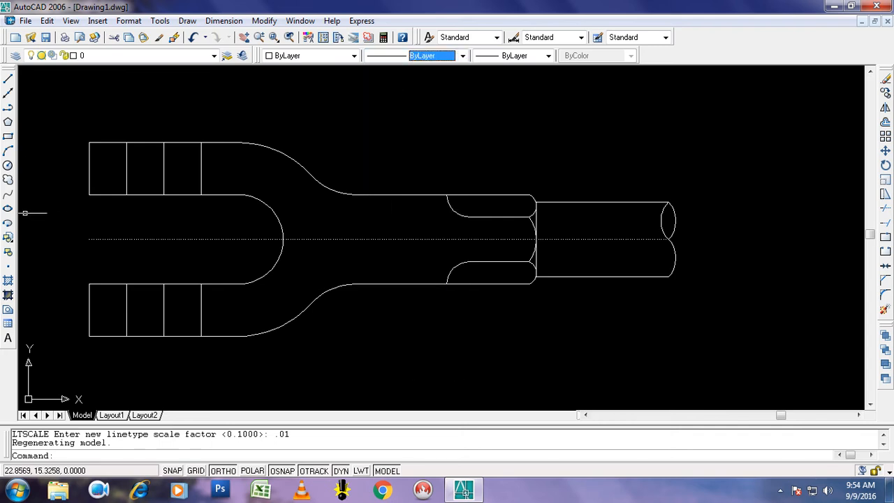
{"action": "left_click", "coordinate": [9, 195]}
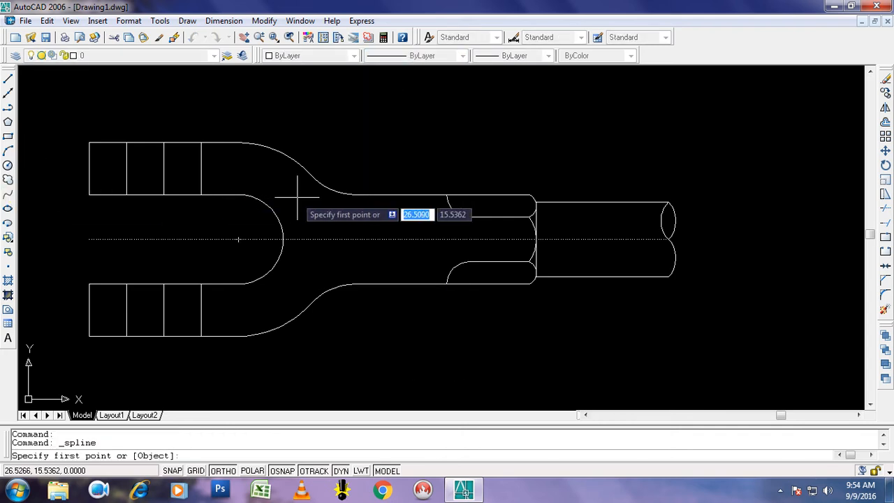
{"action": "left_click", "coordinate": [353, 194]}
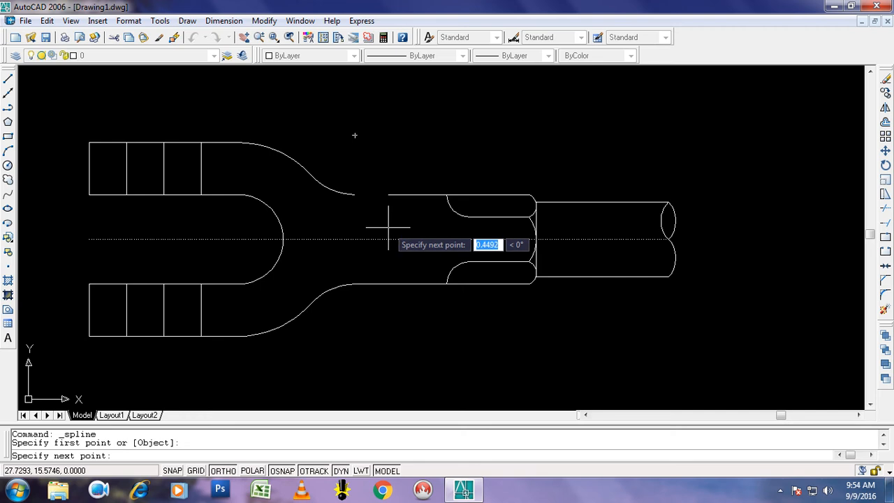
{"action": "key", "text": "F8"}
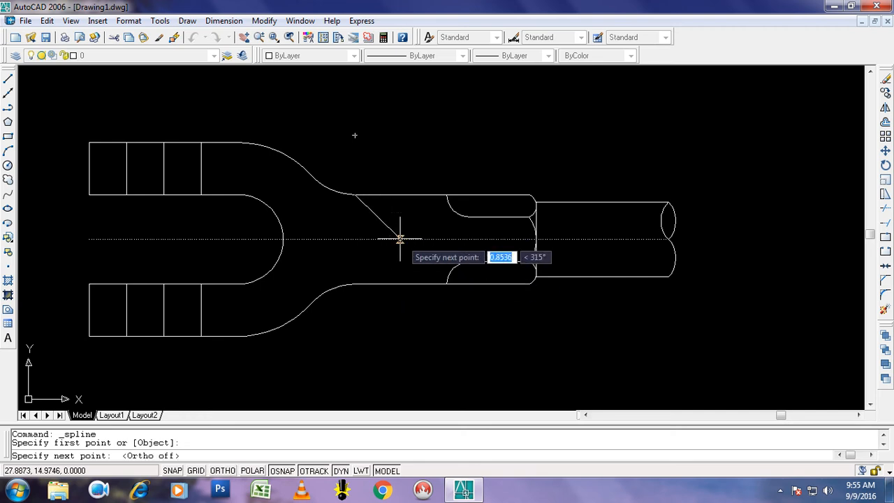
{"action": "left_click", "coordinate": [375, 219]}
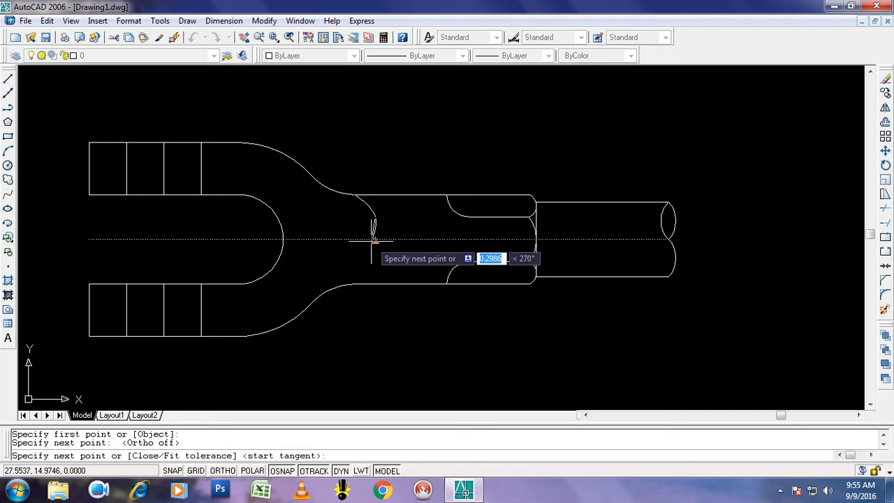
{"action": "left_click", "coordinate": [401, 256]}
{"action": "left_click", "coordinate": [395, 278]}
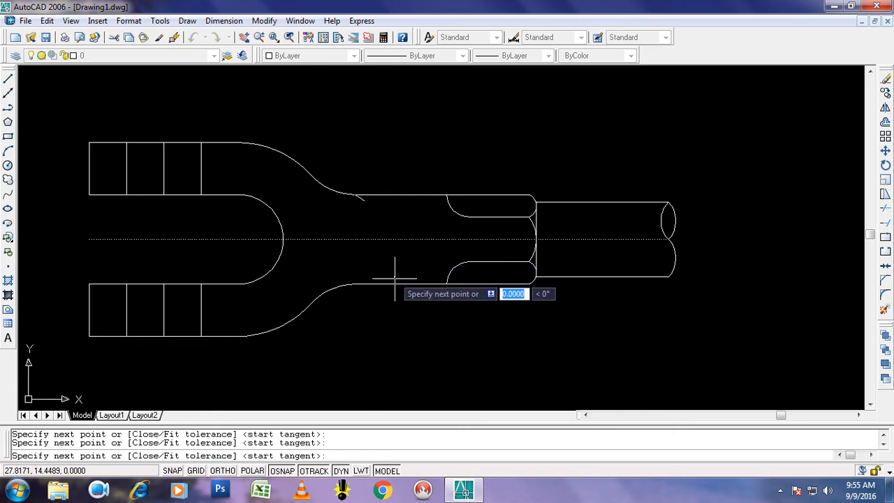
{"action": "left_click", "coordinate": [409, 284]}
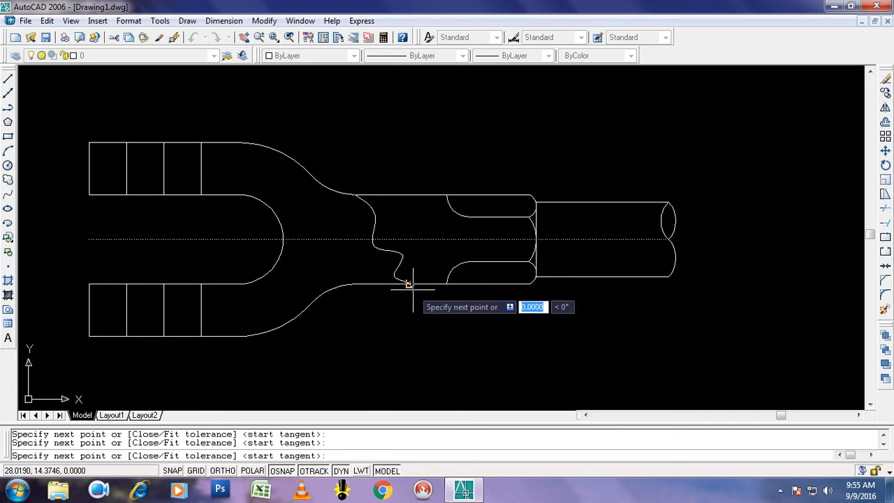
{"action": "key", "text": "Return"}
{"action": "key", "text": "Return"}
{"action": "key", "text": "Return"}
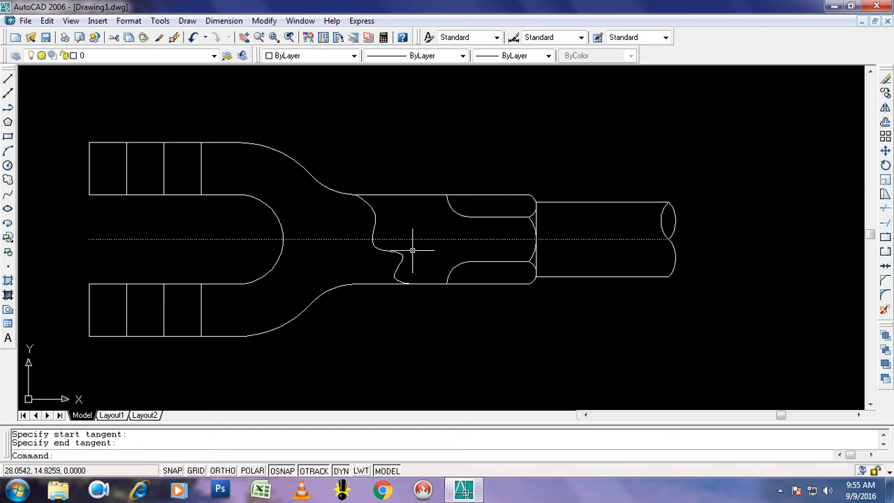
- Hatch the outer ends of both arms and the fork body up to the break line with ANSI31, angle 0, scale 1
{"action": "type", "text": "h"}
{"action": "key", "text": "Return"}
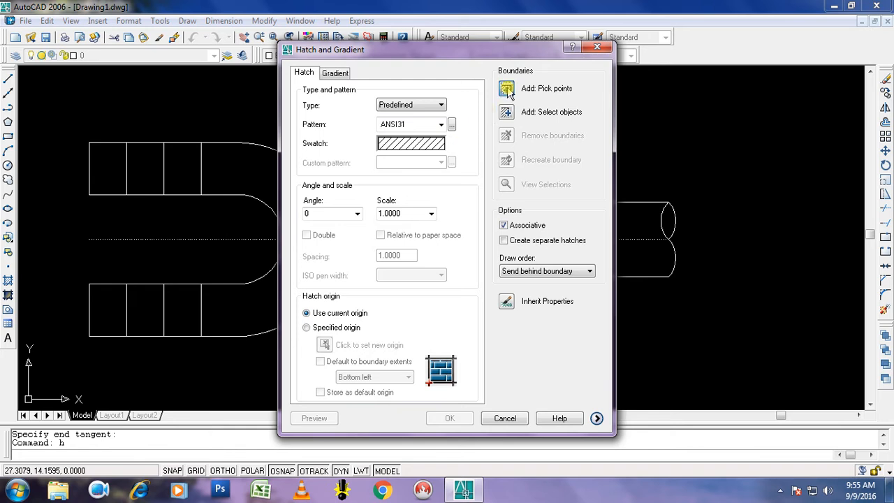
{"action": "left_click", "coordinate": [507, 89]}
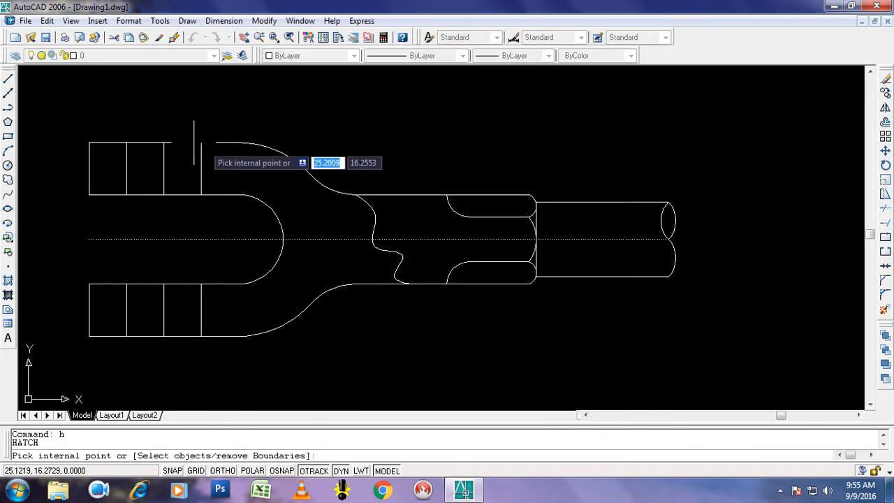
{"action": "left_click", "coordinate": [112, 162]}
{"action": "left_click", "coordinate": [140, 307]}
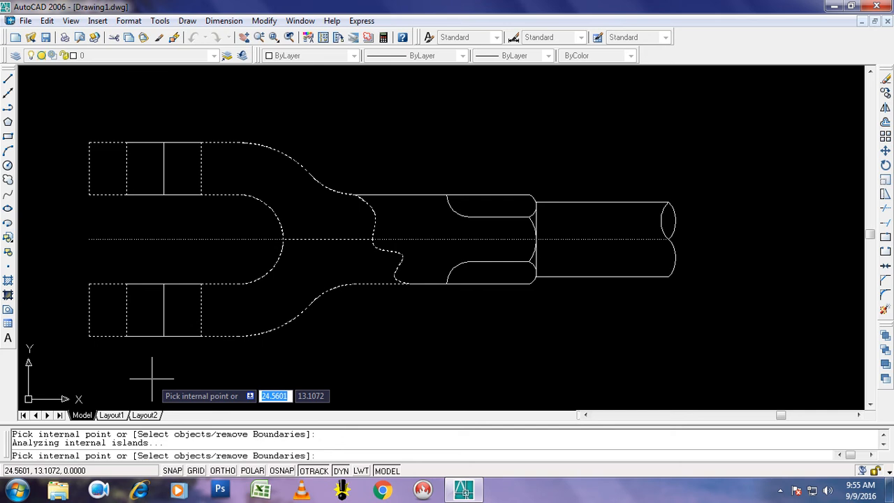
{"action": "key", "text": "Return"}
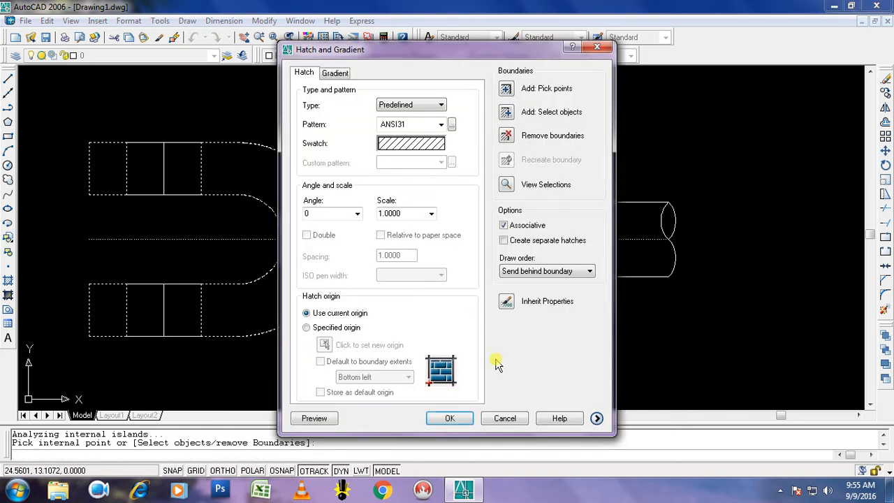
{"action": "left_click", "coordinate": [449, 419]}
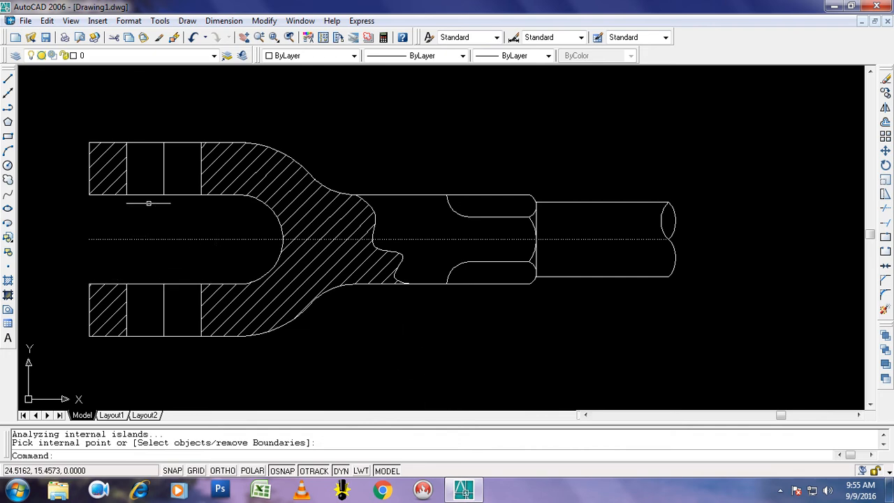
- Erase the vertical centerline in the upper arm's hole
{"action": "left_click", "coordinate": [162, 168]}
{"action": "left_click", "coordinate": [147, 163]}
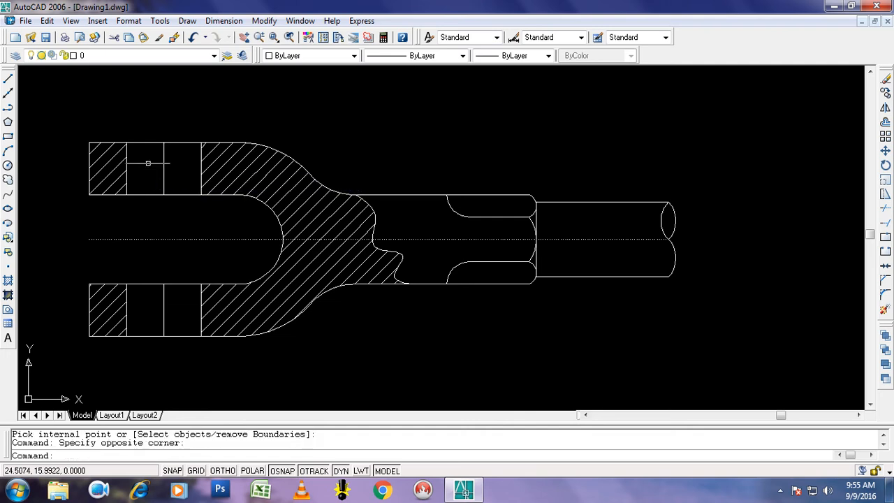
{"action": "left_click", "coordinate": [163, 168]}
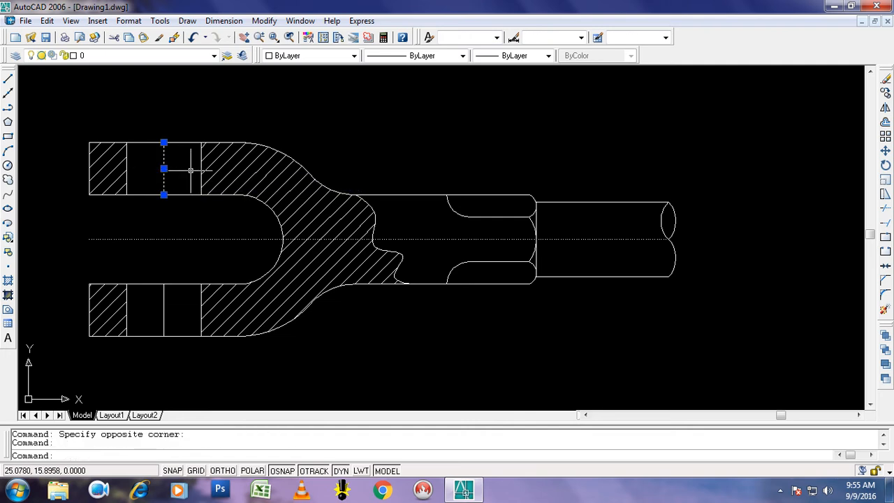
{"action": "key", "text": "Delete"}
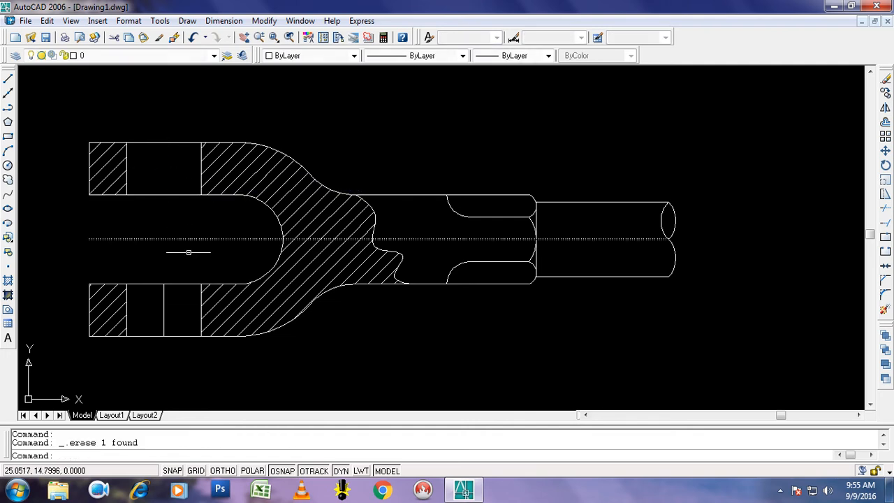
- Stretch the lower hole's vertical centerline at both ends so it runs from above the upper arm to below the lower arm
{"action": "left_click", "coordinate": [164, 299]}
{"action": "left_click", "coordinate": [163, 284]}
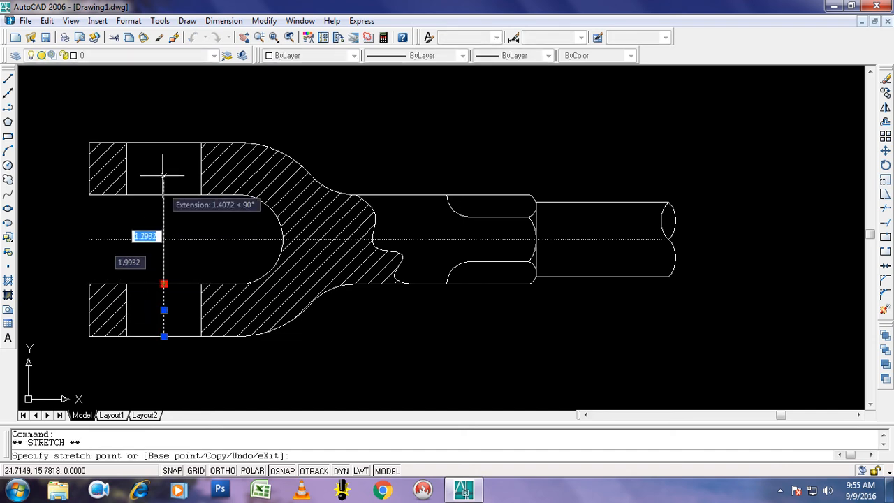
{"action": "left_click", "coordinate": [165, 123]}
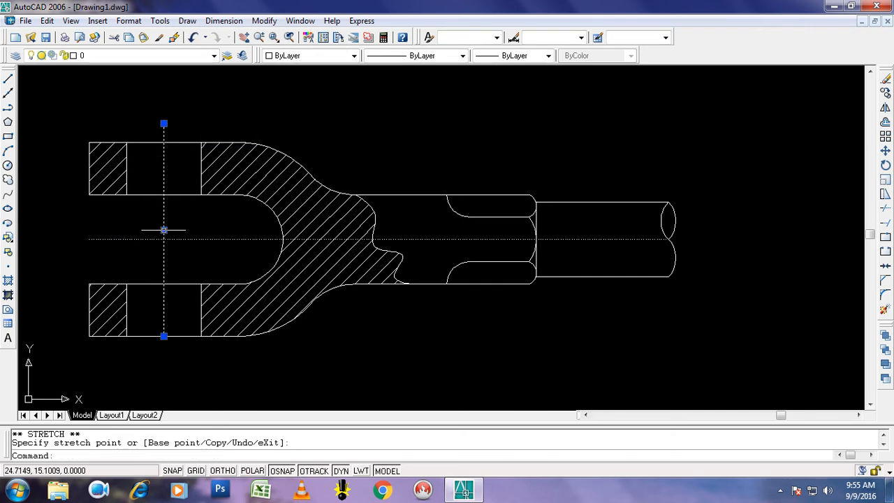
{"action": "left_click", "coordinate": [164, 336]}
{"action": "left_click", "coordinate": [164, 361]}
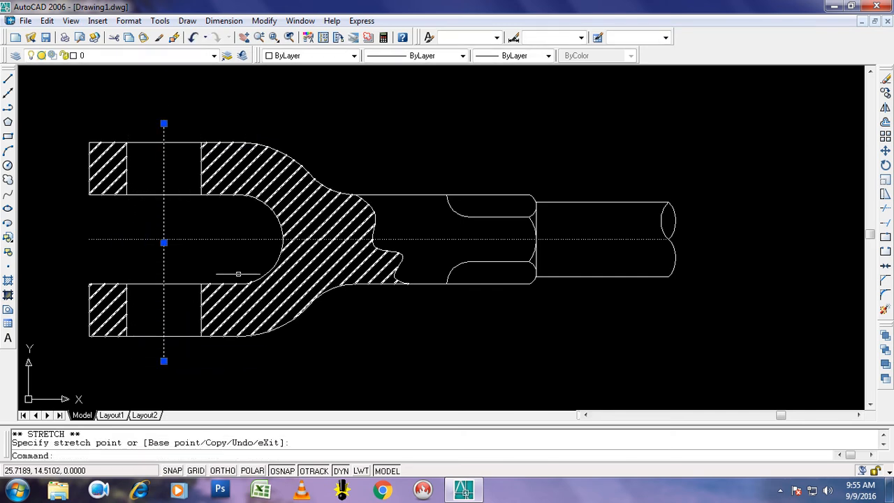
{"action": "key", "text": "Escape"}
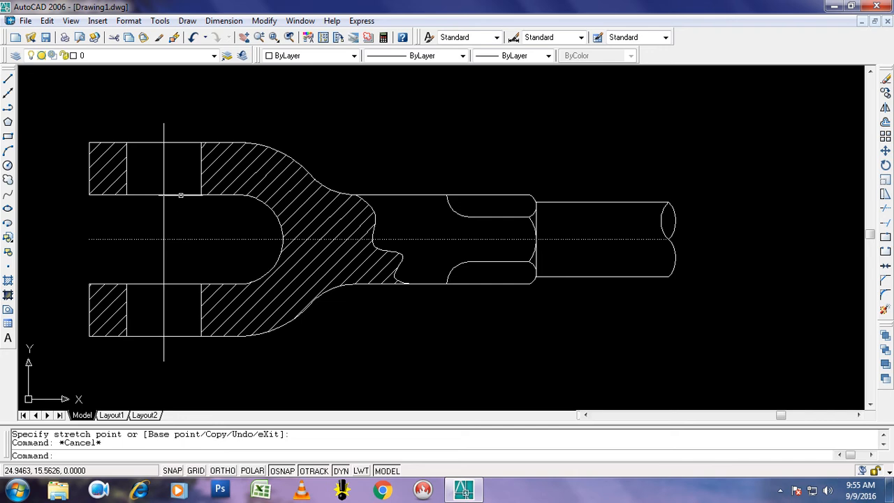
- Offset the inner edges of both fork arms 0.3 into the slot
{"action": "type", "text": "o"}
{"action": "key", "text": "Return"}
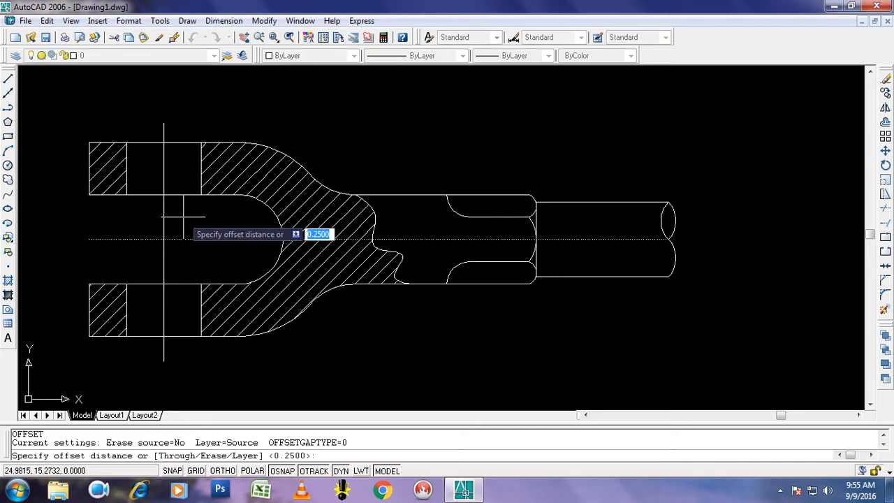
{"action": "type", "text": ".3"}
{"action": "key", "text": "Return"}
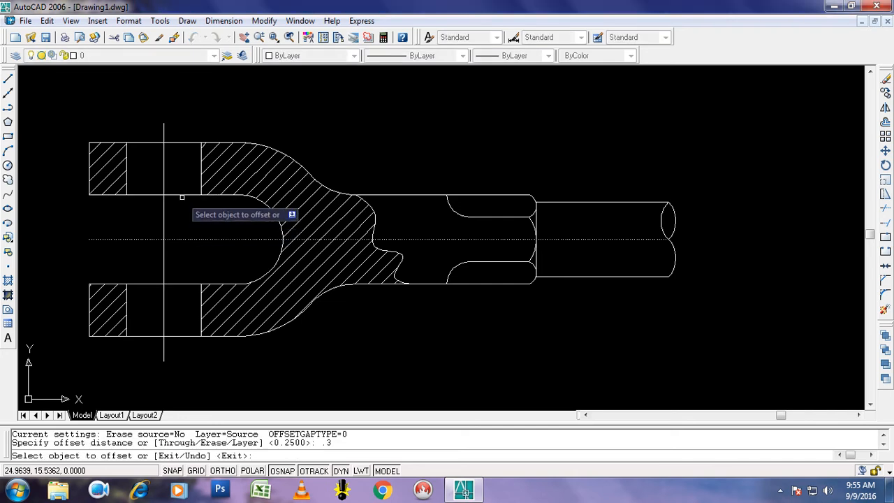
{"action": "left_click", "coordinate": [180, 195]}
{"action": "left_click", "coordinate": [180, 211]}
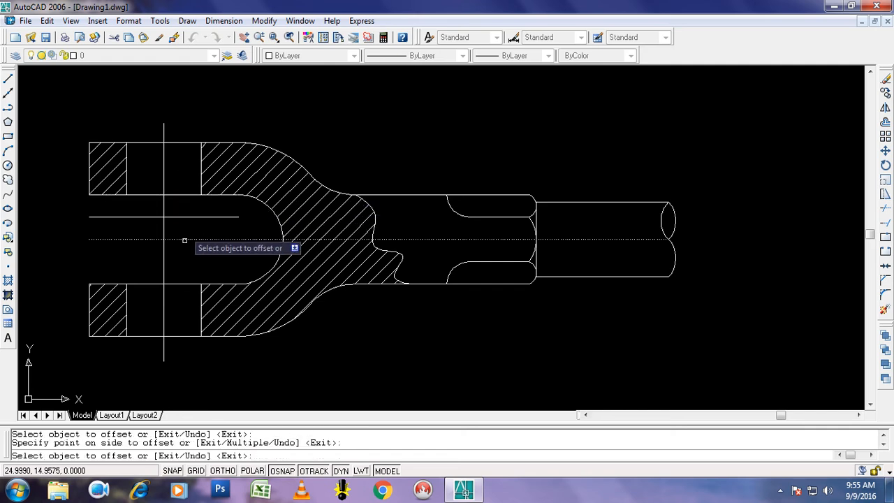
{"action": "left_click", "coordinate": [174, 283]}
{"action": "left_click", "coordinate": [173, 257]}
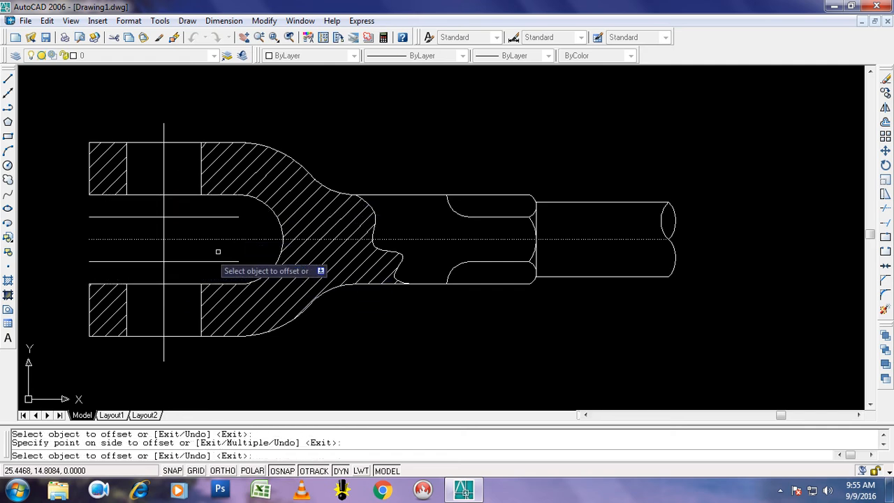
{"action": "key", "text": "Escape"}
- Trim away the part of the vertical centerline between the two offset lines in the slot
{"action": "type", "text": "tr"}
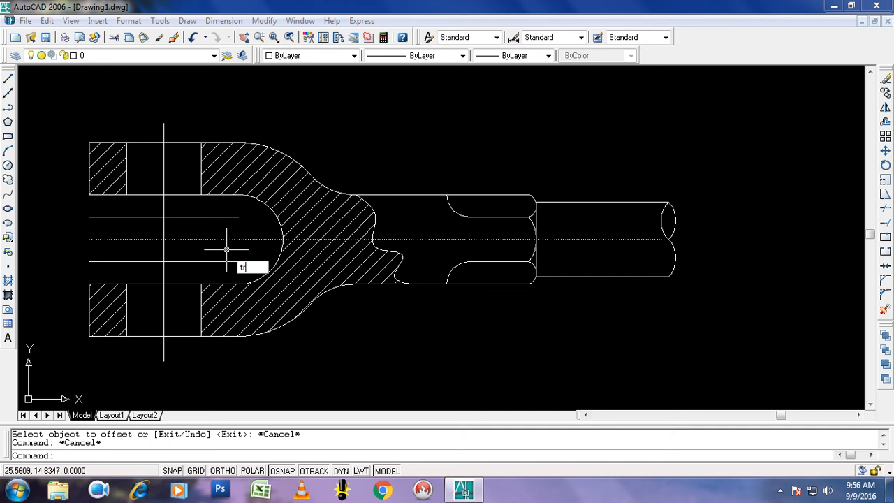
{"action": "key", "text": "Return"}
{"action": "key", "text": "Return"}
{"action": "left_click", "coordinate": [184, 229]}
{"action": "left_click", "coordinate": [139, 228]}
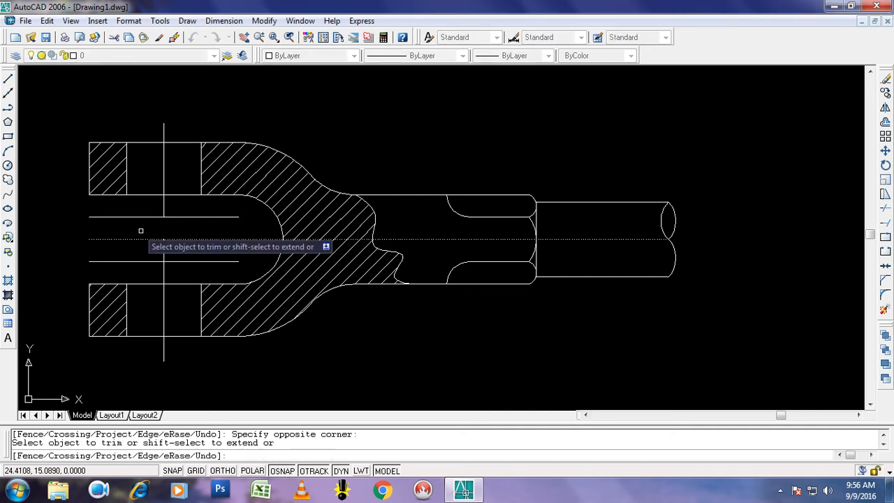
{"action": "left_click", "coordinate": [172, 252]}
{"action": "left_click", "coordinate": [179, 253]}
{"action": "key", "text": "Escape"}
- Erase the two horizontal offset lines inside the fork slot
{"action": "left_click", "coordinate": [204, 216]}
{"action": "key", "text": "Delete"}
{"action": "left_click", "coordinate": [205, 255]}
{"action": "left_click", "coordinate": [208, 265]}
{"action": "key", "text": "Delete"}
- Assign the dotted ACAD ISO linetype to the vertical centerlines of the upper and lower arm holes
{"action": "left_click", "coordinate": [171, 210]}
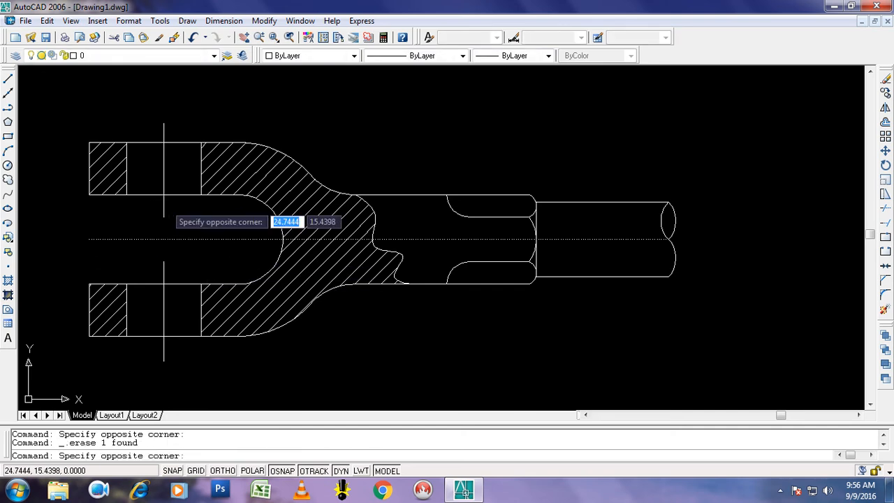
{"action": "left_click", "coordinate": [158, 207]}
{"action": "left_click", "coordinate": [163, 274]}
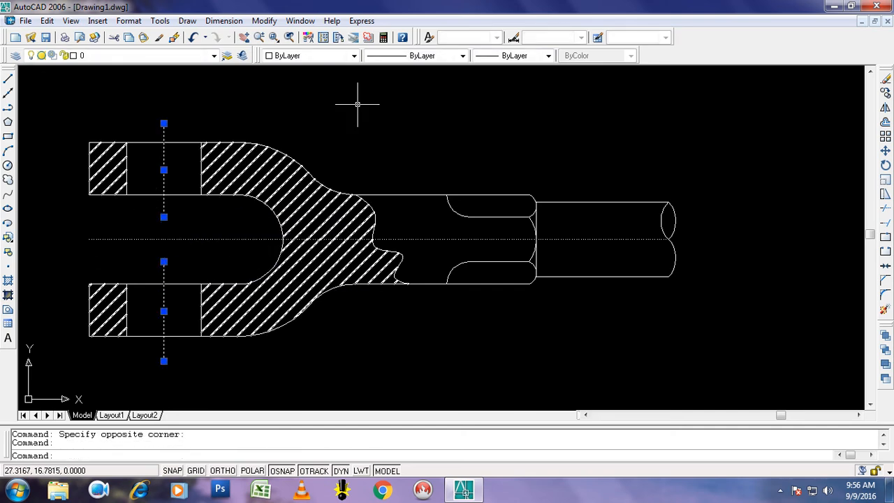
{"action": "left_click", "coordinate": [386, 56]}
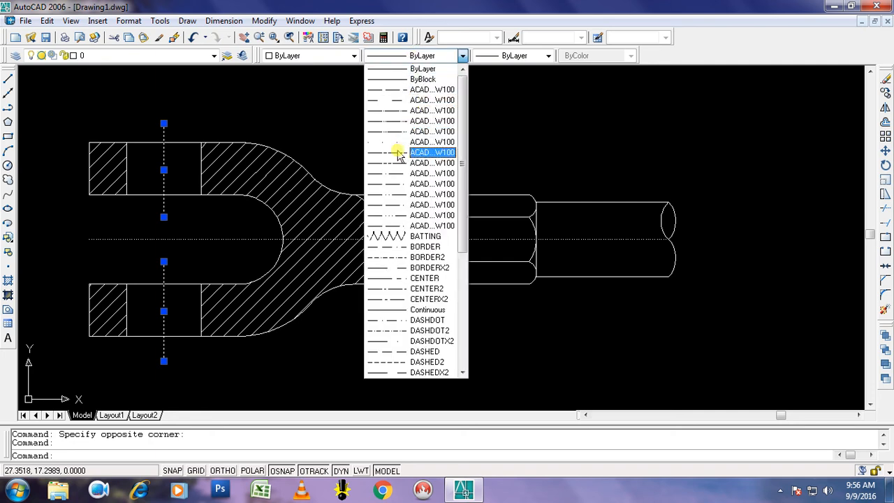
{"action": "left_click", "coordinate": [396, 142]}
{"action": "key", "text": "Escape"}
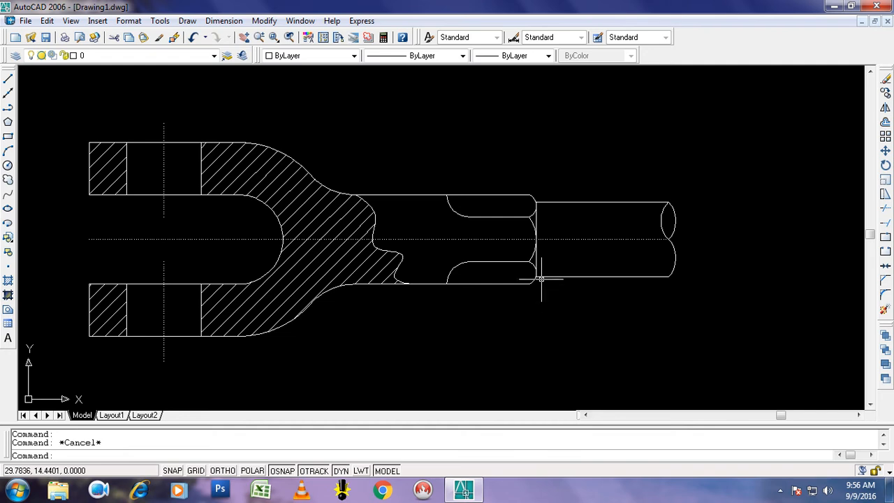
- Add a vertical linear dimension for the upper arm's thickness, placed outside the fork's open end
{"action": "left_click", "coordinate": [225, 21]}
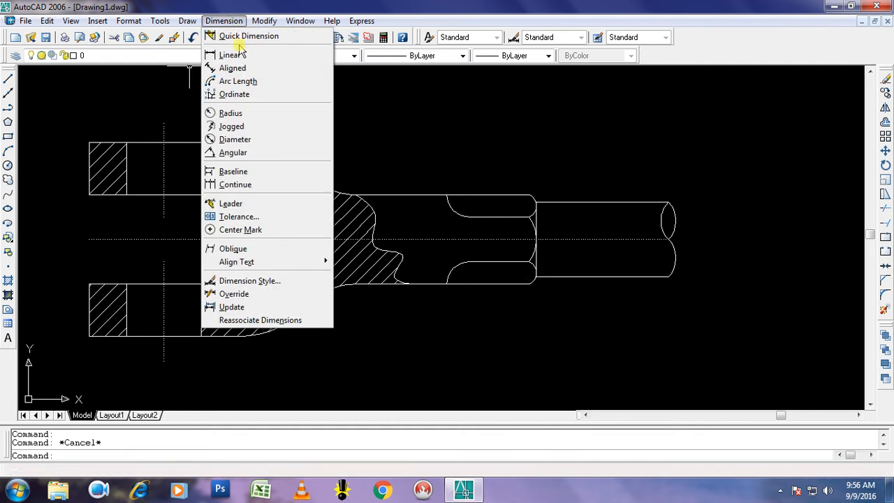
{"action": "left_click", "coordinate": [231, 54]}
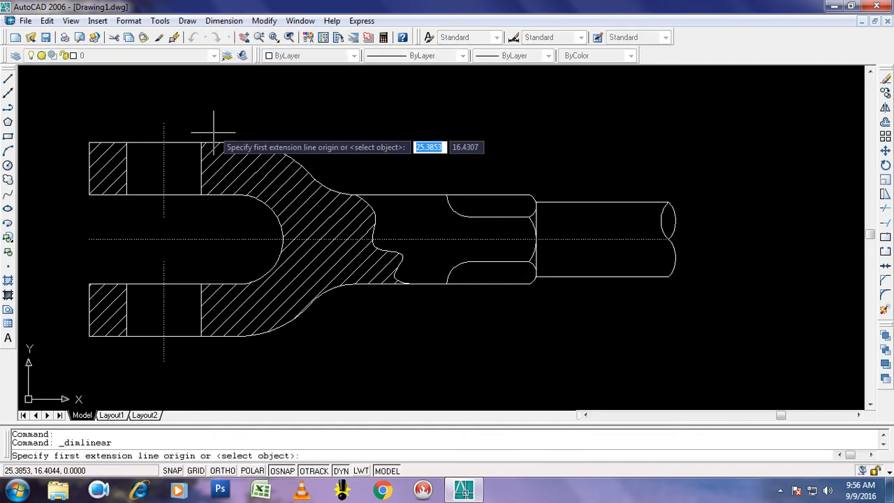
{"action": "left_click", "coordinate": [89, 143]}
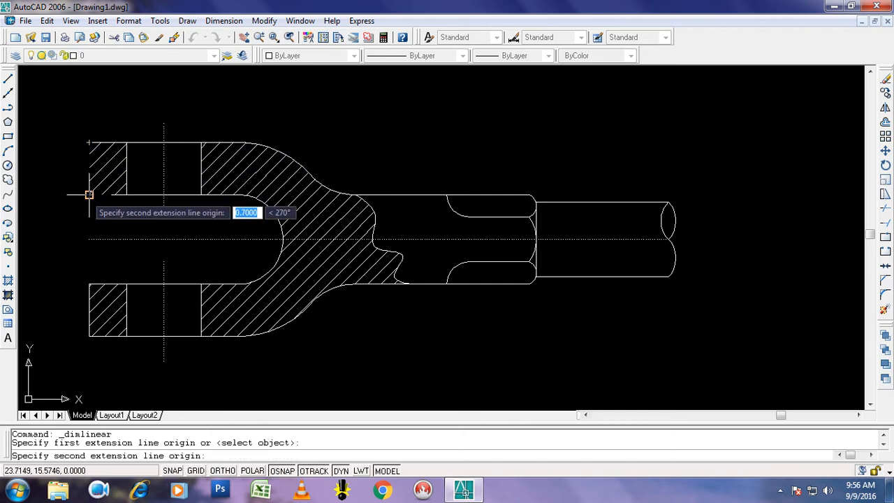
{"action": "left_click", "coordinate": [88, 194]}
{"action": "left_click", "coordinate": [59, 208]}
{"action": "scroll", "coordinate": [125, 183], "scroll_direction": "down", "scroll_amount": 2}
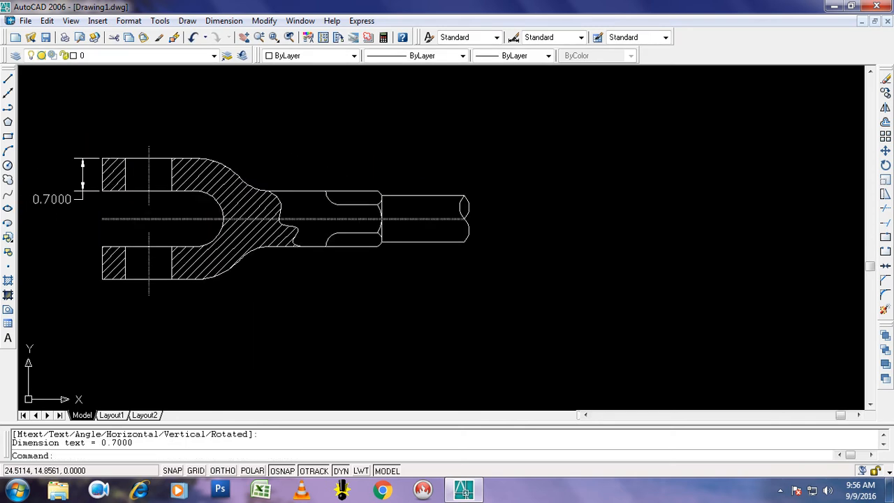
- Add a vertical linear dimension for the slot opening between the two arms, in line with the upper arm's dimension
{"action": "left_click", "coordinate": [217, 25]}
{"action": "left_click", "coordinate": [230, 54]}
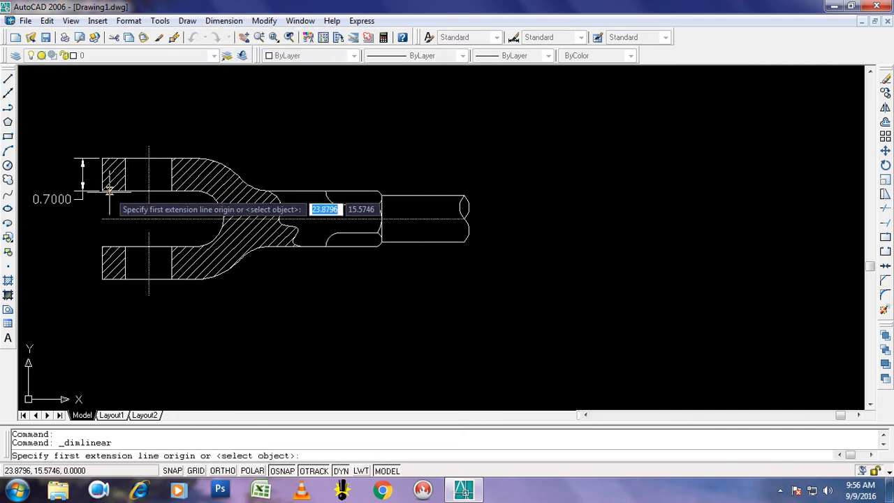
{"action": "left_click", "coordinate": [102, 190]}
{"action": "left_click", "coordinate": [102, 245]}
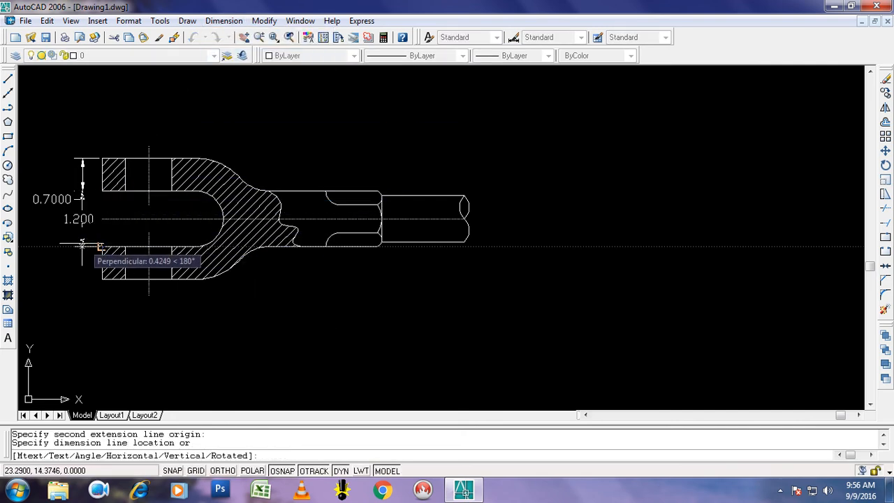
{"action": "left_click", "coordinate": [82, 243]}
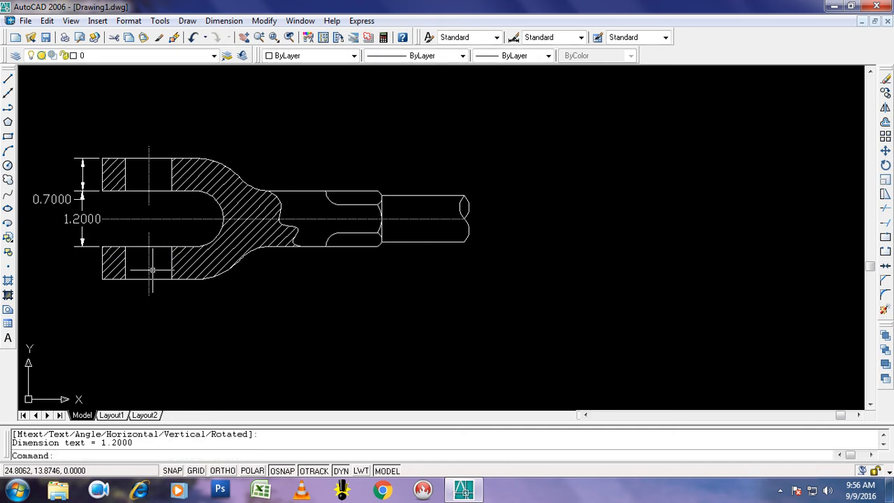
- Add a vertical linear dimension for the lower arm's thickness, placed outside the fork's open end
{"action": "left_click", "coordinate": [219, 21]}
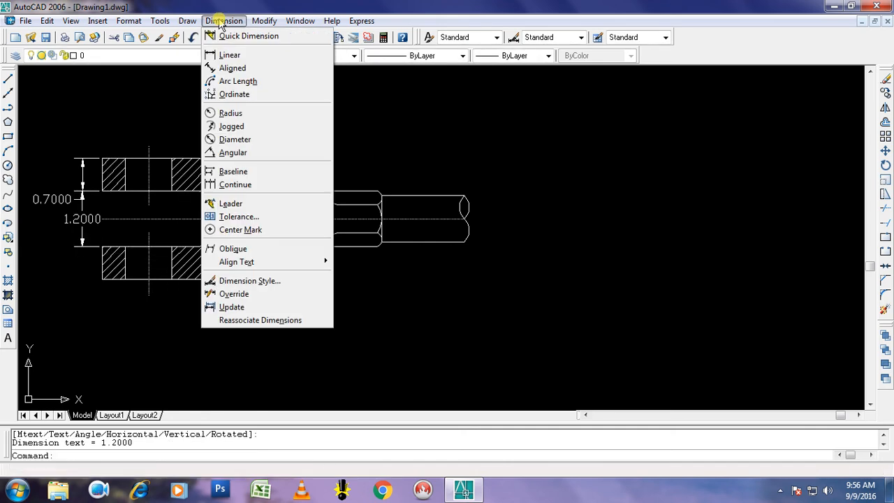
{"action": "left_click", "coordinate": [224, 59]}
{"action": "left_click", "coordinate": [99, 246]}
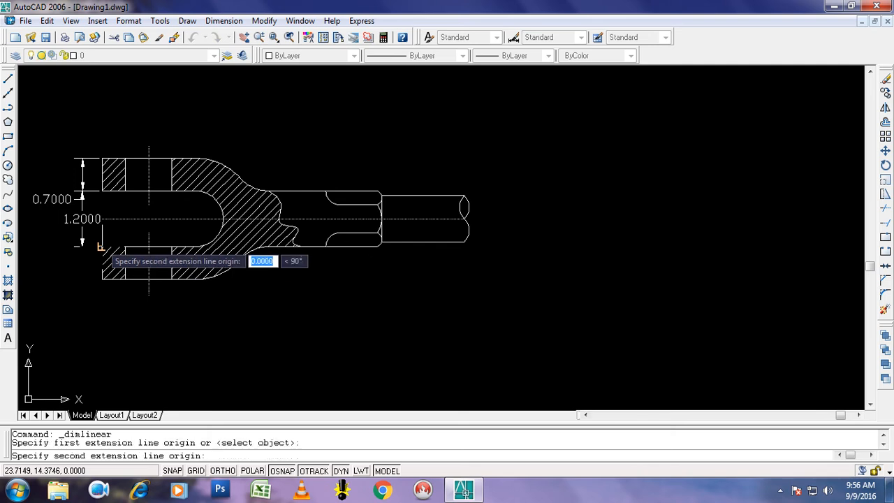
{"action": "left_click", "coordinate": [101, 279]}
{"action": "left_click", "coordinate": [69, 277]}
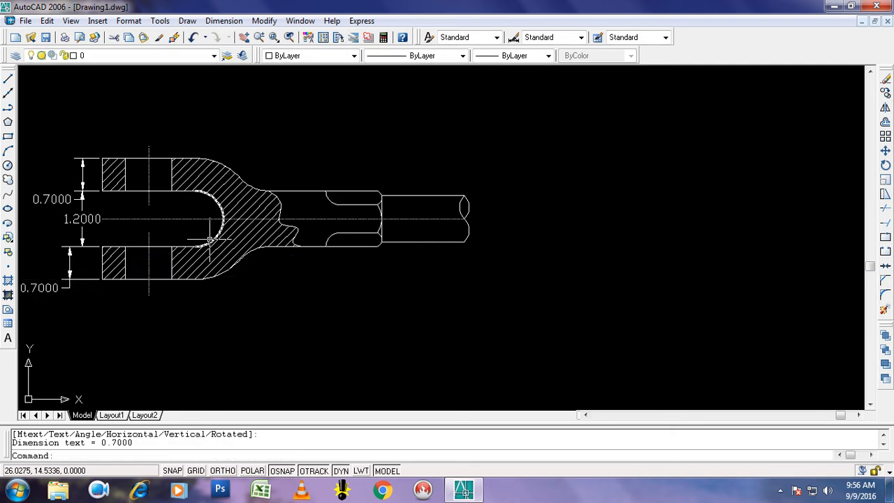
- Add a radius dimension to the rounded end of the fork slot, with its text inside the slot
{"action": "left_click", "coordinate": [221, 21]}
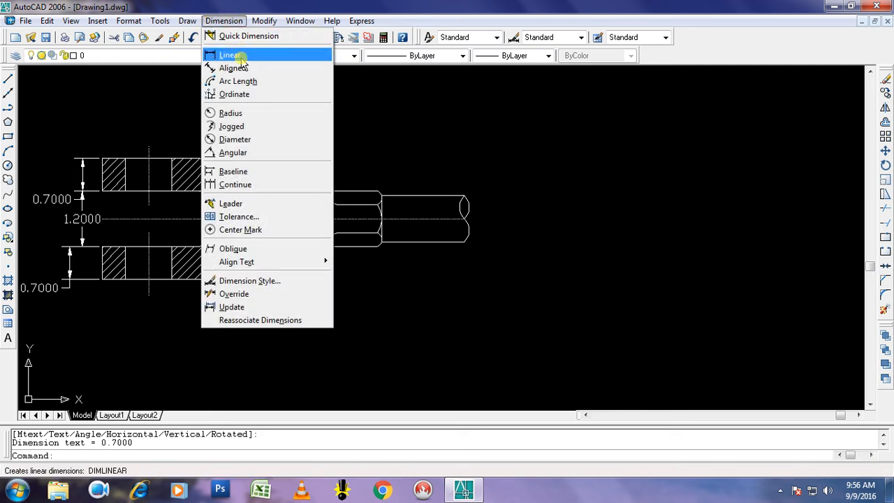
{"action": "left_click", "coordinate": [243, 117]}
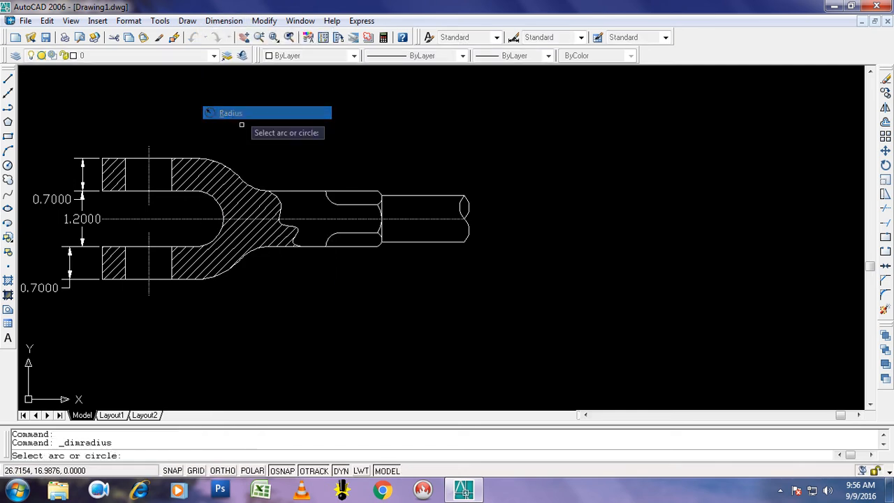
{"action": "left_click", "coordinate": [217, 236]}
{"action": "left_click", "coordinate": [197, 232]}
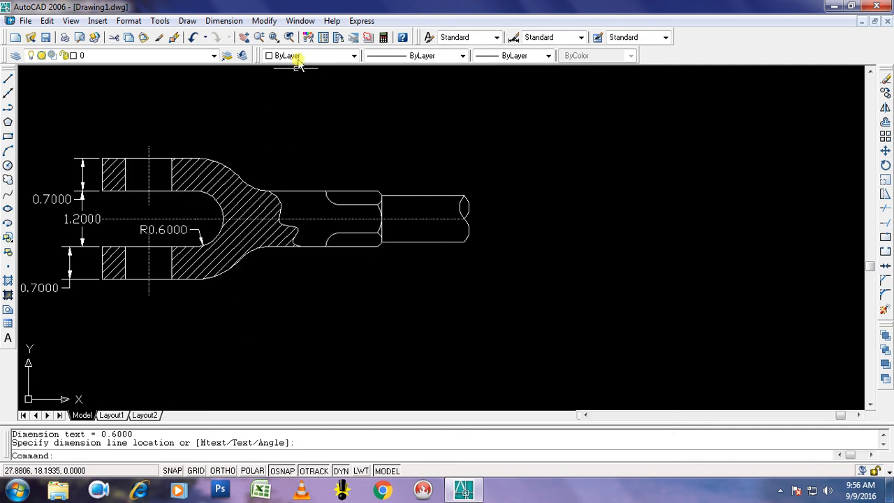
- Add a radius dimension to the upper concave arc joining fork and stem, with its text above the stem
{"action": "left_click", "coordinate": [223, 21]}
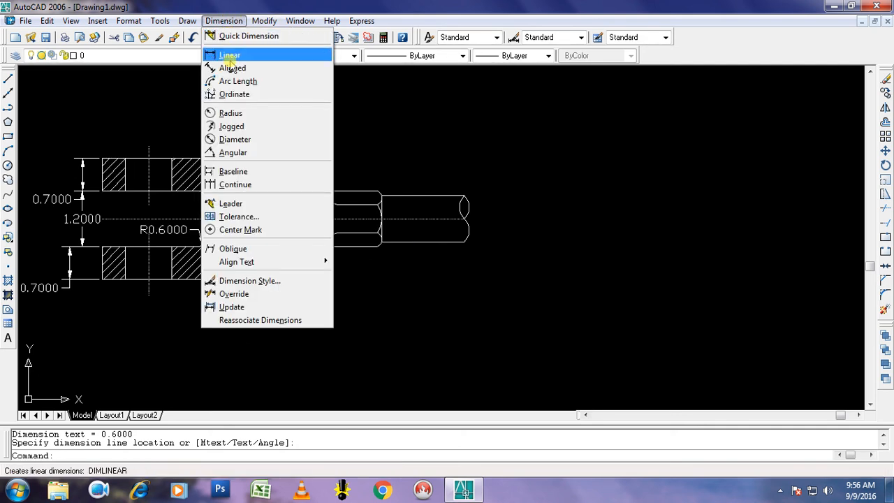
{"action": "left_click", "coordinate": [233, 114]}
{"action": "left_click", "coordinate": [252, 187]}
{"action": "left_click", "coordinate": [278, 154]}
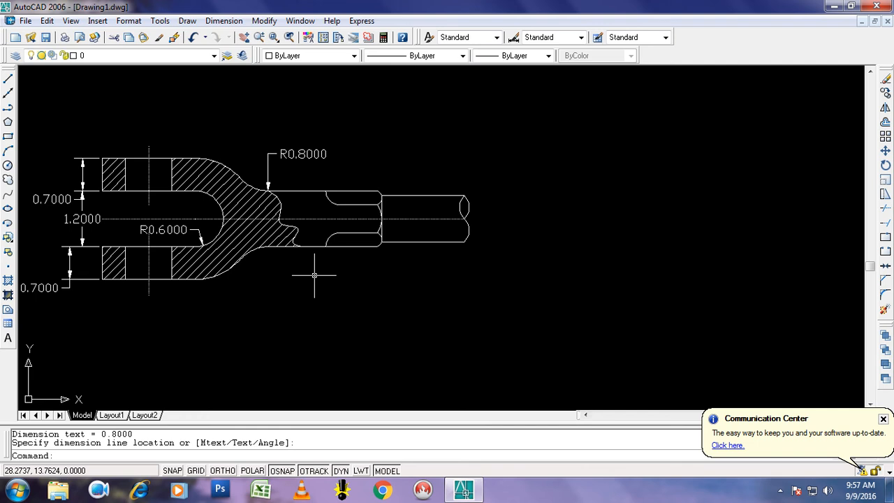
- Add a horizontal linear dimension from the fork's open end to the hole's vertical centerline, placed below the lower arm
{"action": "left_click", "coordinate": [224, 20]}
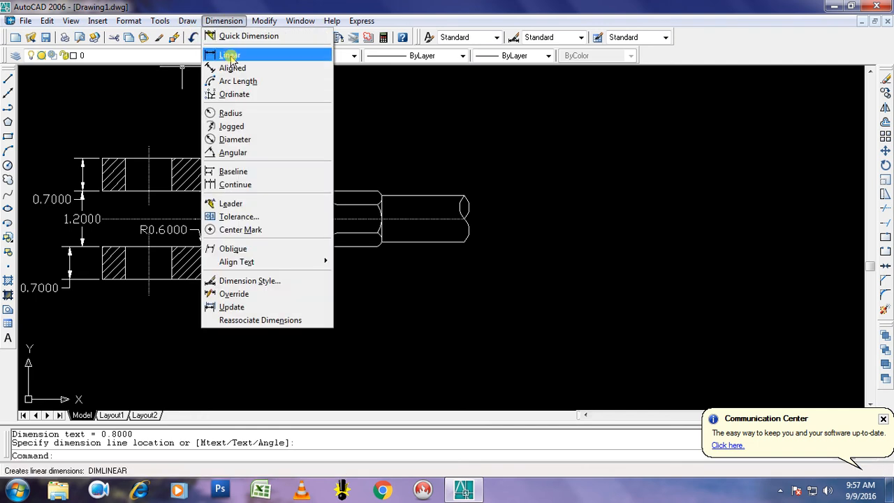
{"action": "left_click", "coordinate": [229, 56]}
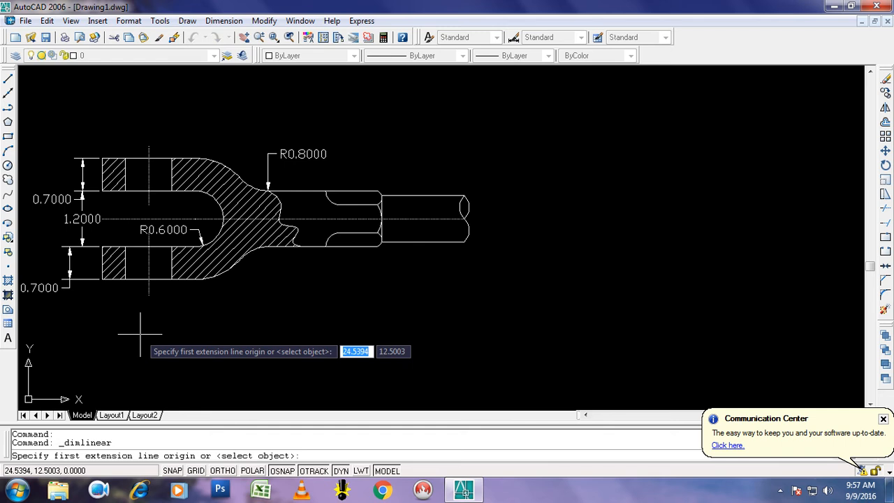
{"action": "left_click", "coordinate": [102, 280]}
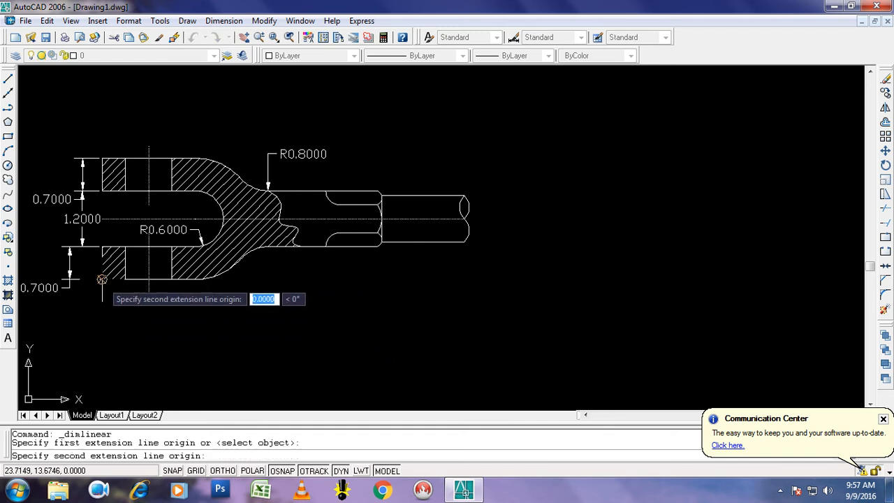
{"action": "left_click", "coordinate": [149, 279]}
{"action": "left_click", "coordinate": [148, 327]}
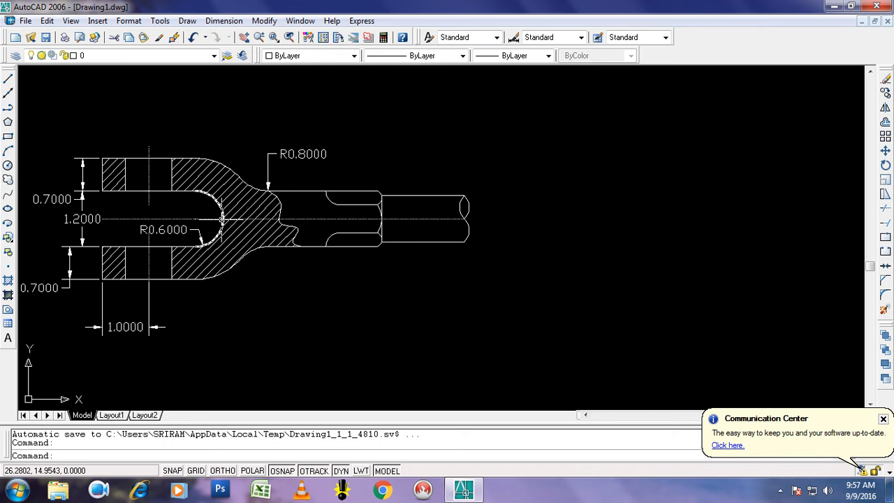
- Add a horizontal linear dimension from the hole's centerline to the stem's rod-side end, in line with the dimension below the lower arm
{"action": "left_click", "coordinate": [221, 20]}
{"action": "left_click", "coordinate": [229, 55]}
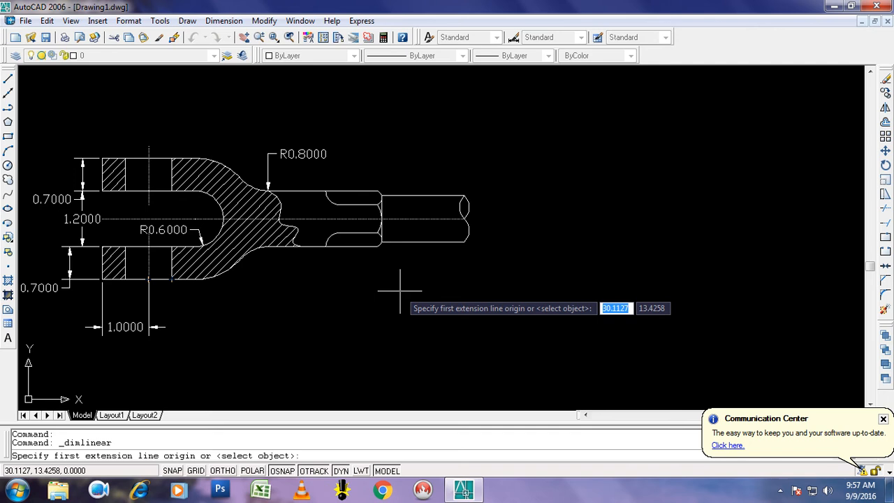
{"action": "left_click", "coordinate": [380, 242]}
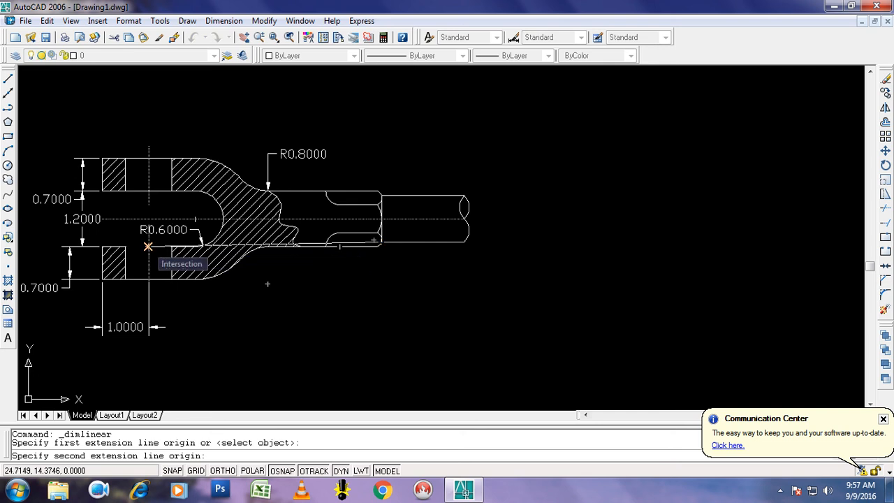
{"action": "left_click", "coordinate": [148, 246]}
{"action": "left_click", "coordinate": [296, 326]}
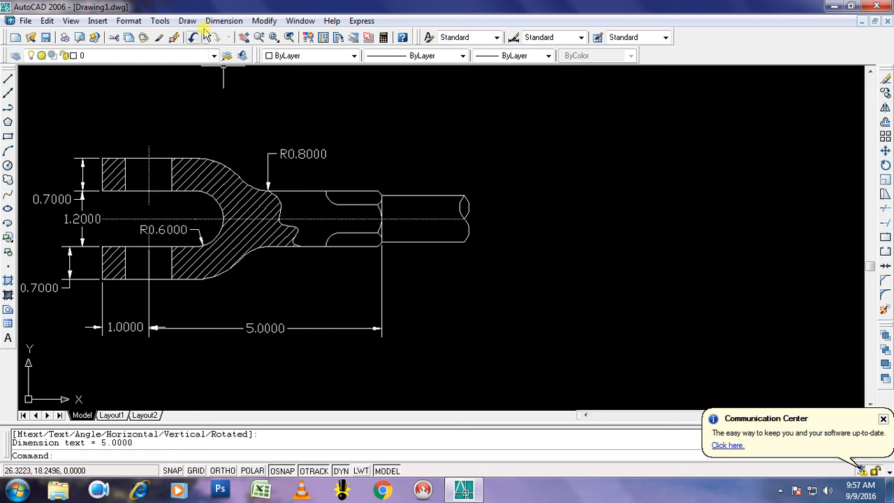
- Add a vertical linear dimension for the round rod's diameter, placed just outside its broken end
{"action": "left_click", "coordinate": [223, 20]}
{"action": "left_click", "coordinate": [222, 57]}
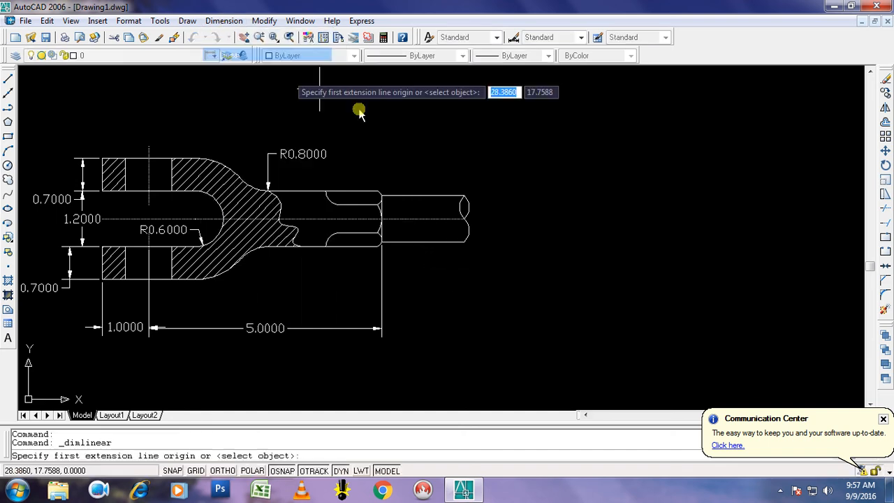
{"action": "left_click", "coordinate": [464, 195]}
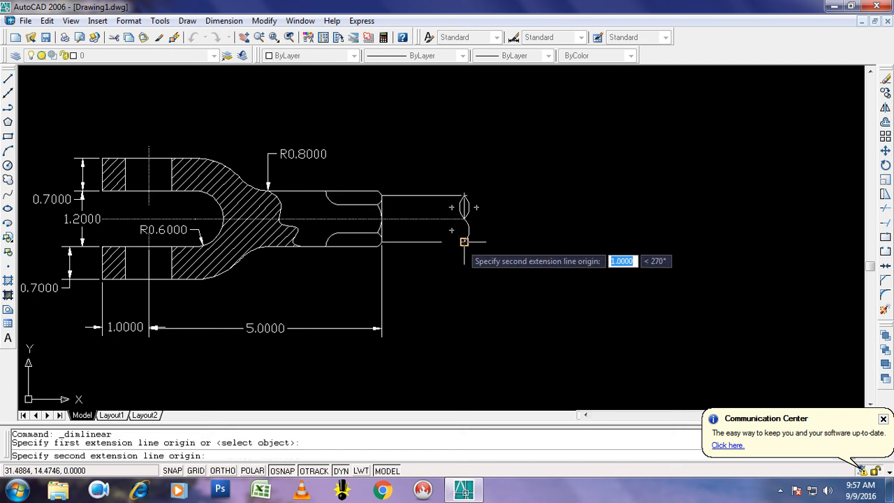
{"action": "left_click", "coordinate": [464, 241]}
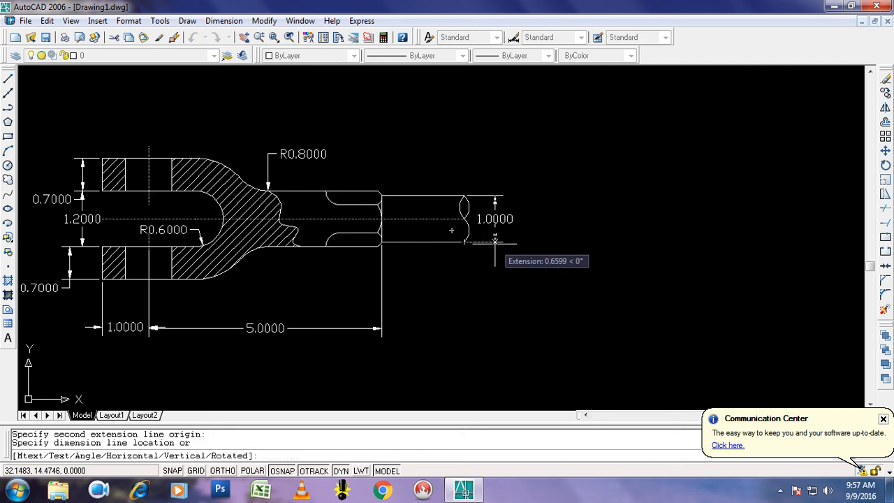
{"action": "left_click", "coordinate": [494, 236]}
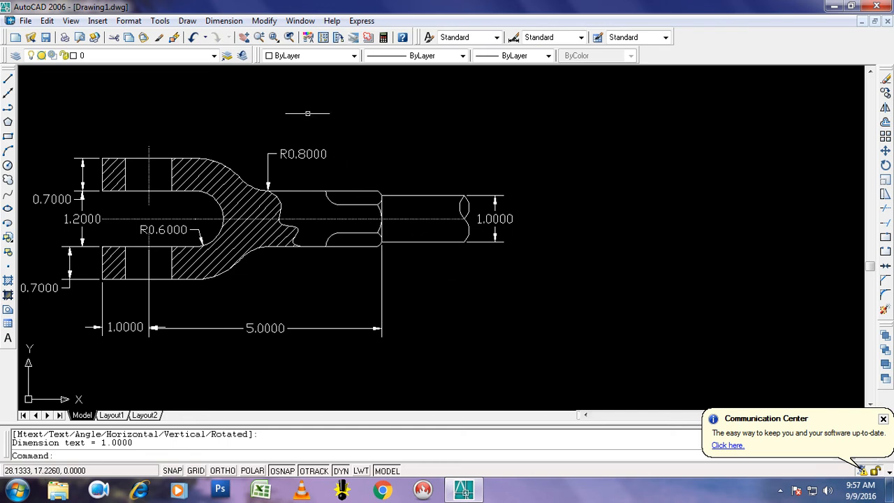
- Add a vertical linear dimension for the stem's height, placed inside the stem between the break line and the chamfered section
{"action": "left_click", "coordinate": [223, 20]}
{"action": "left_click", "coordinate": [230, 54]}
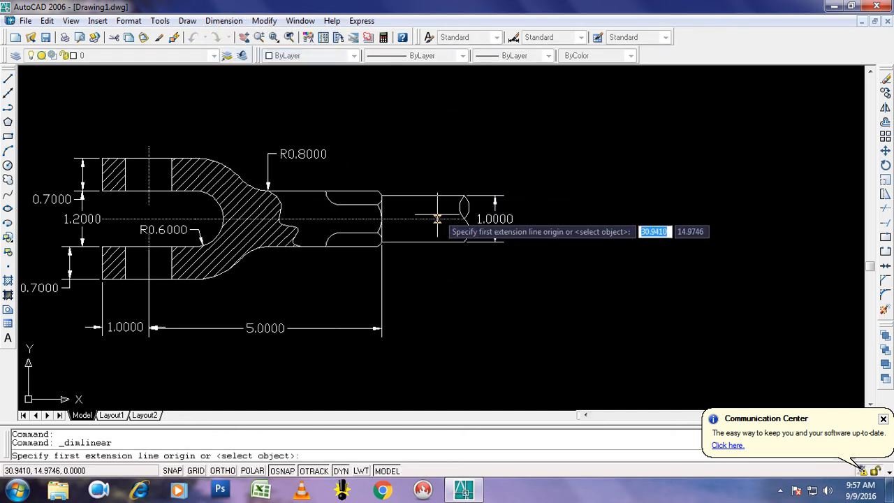
{"action": "left_click", "coordinate": [376, 190]}
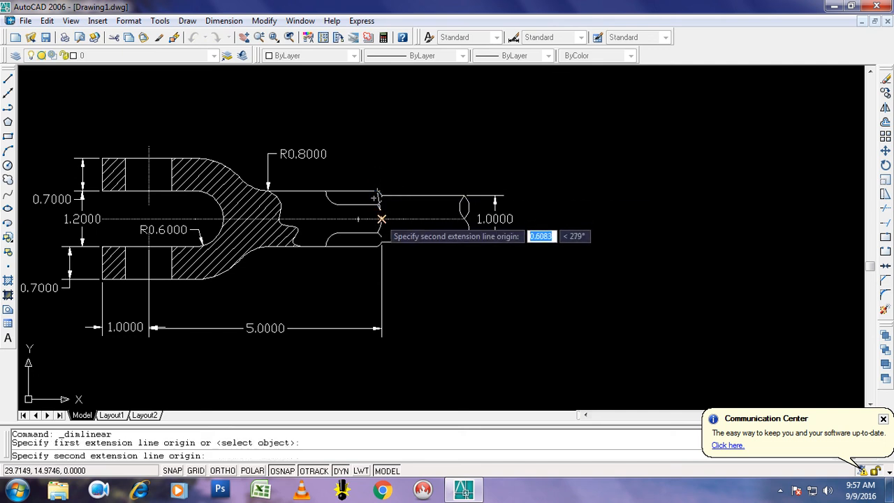
{"action": "left_click", "coordinate": [376, 245]}
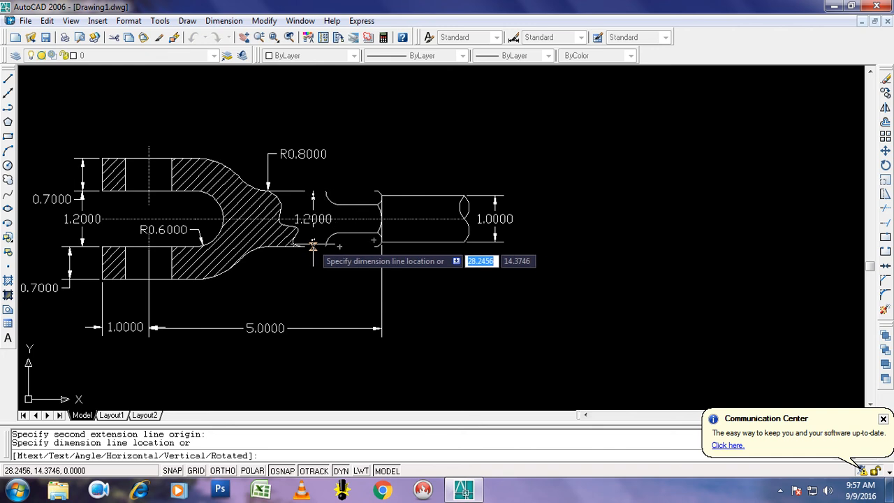
{"action": "left_click", "coordinate": [315, 245]}
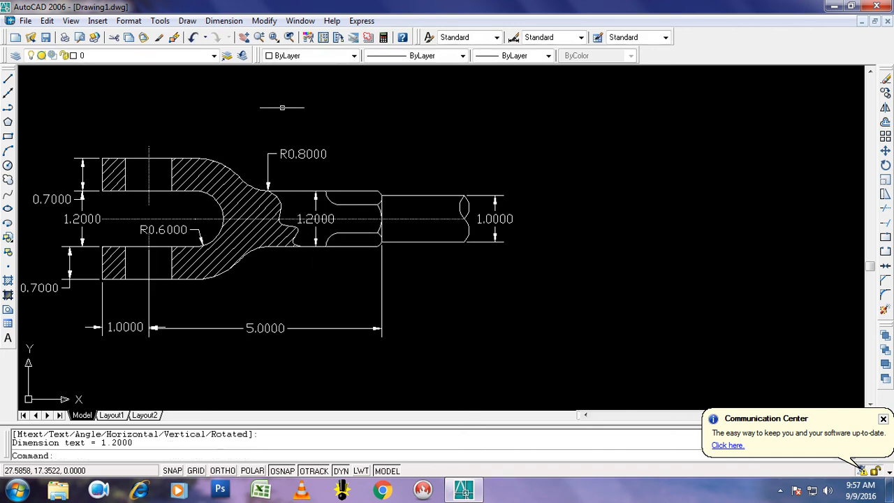
- Try a horizontal dimension for the stem's chamfered end section, measured from its upper edge and placed below the stem, then undo it
{"action": "left_click", "coordinate": [225, 21]}
{"action": "left_click", "coordinate": [230, 54]}
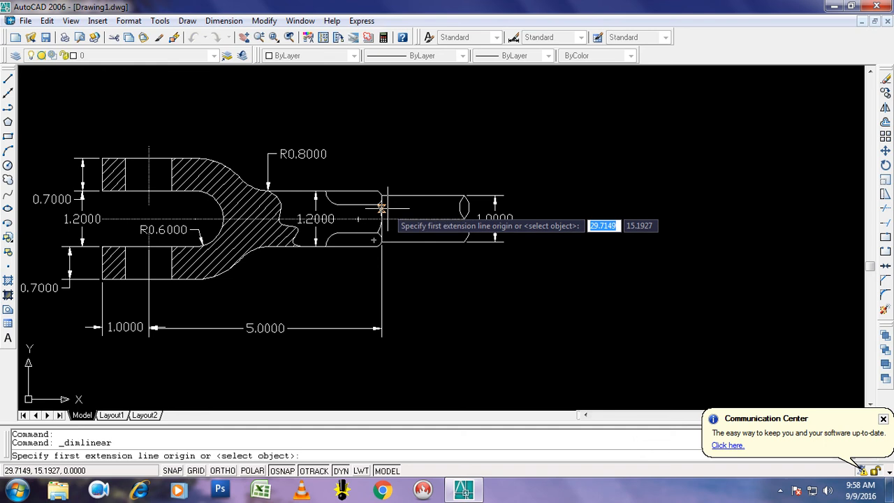
{"action": "left_click", "coordinate": [327, 196]}
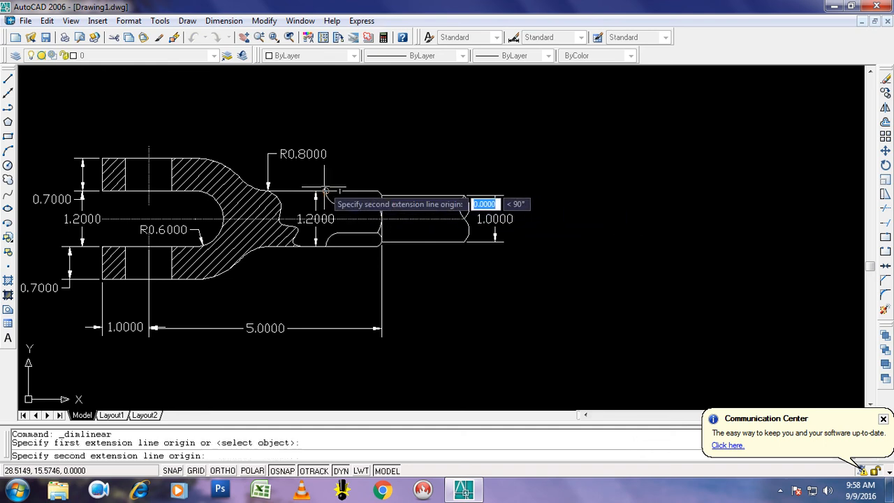
{"action": "left_click", "coordinate": [377, 190]}
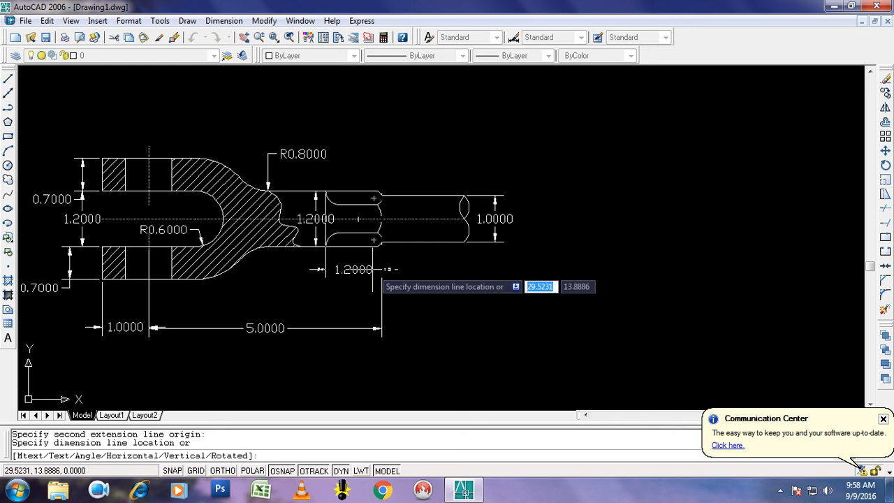
{"action": "left_click", "coordinate": [381, 271]}
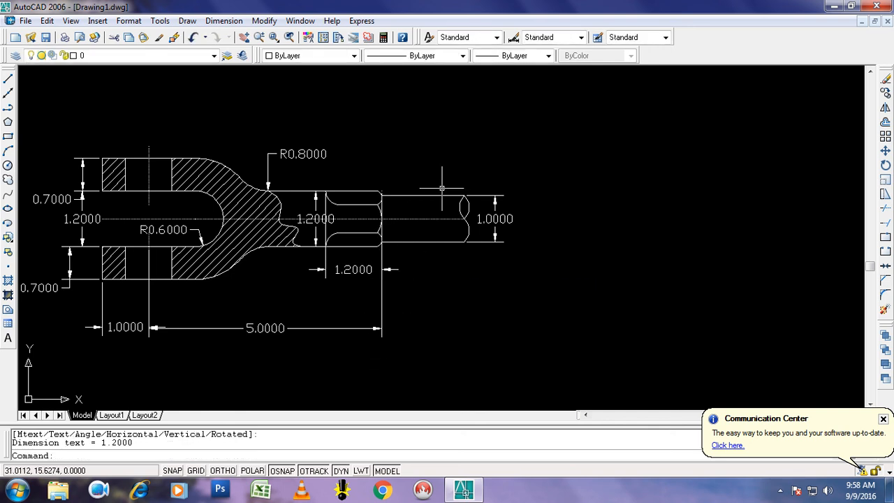
{"action": "key", "text": "ctrl+z"}
- Add a horizontal linear dimension for the chamfered end section's length, measured from the stem's lower edge and placed below the stem
{"action": "left_click", "coordinate": [236, 21]}
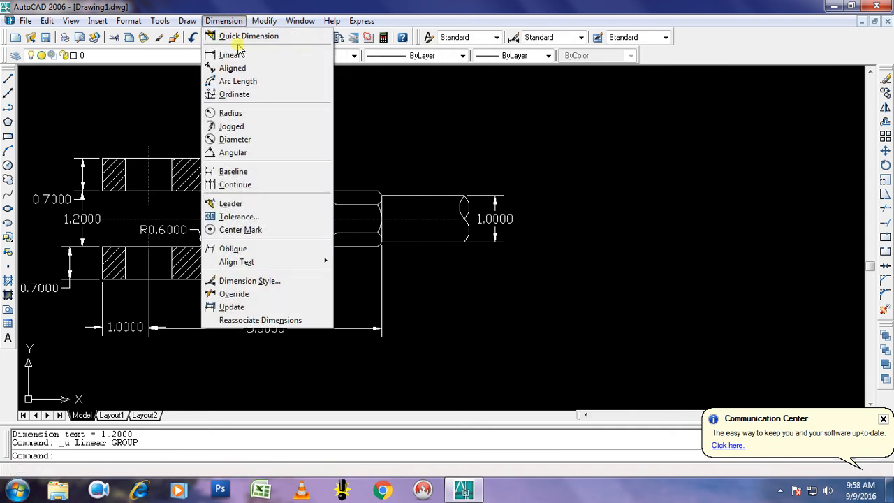
{"action": "left_click", "coordinate": [229, 55]}
{"action": "left_click", "coordinate": [326, 246]}
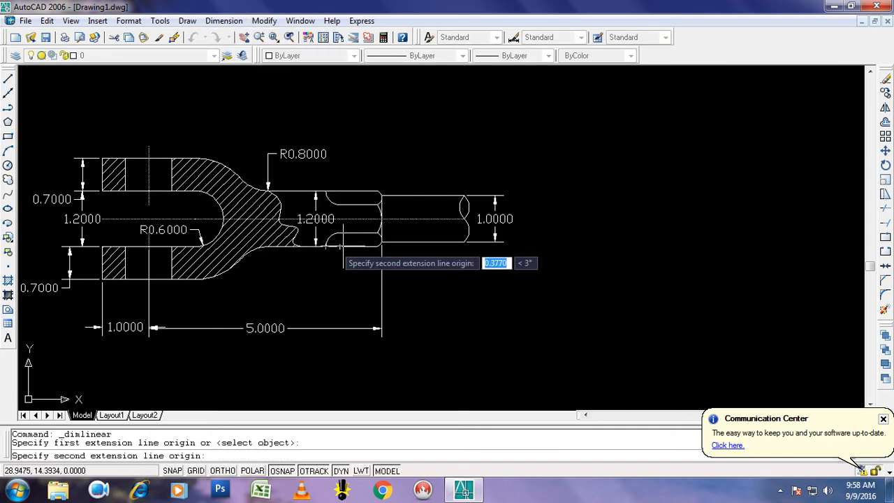
{"action": "left_click", "coordinate": [381, 245]}
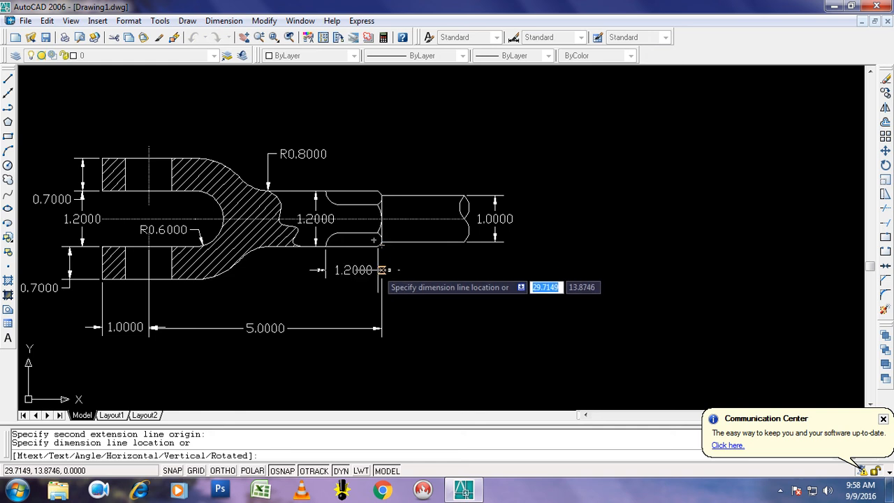
{"action": "left_click", "coordinate": [391, 270]}
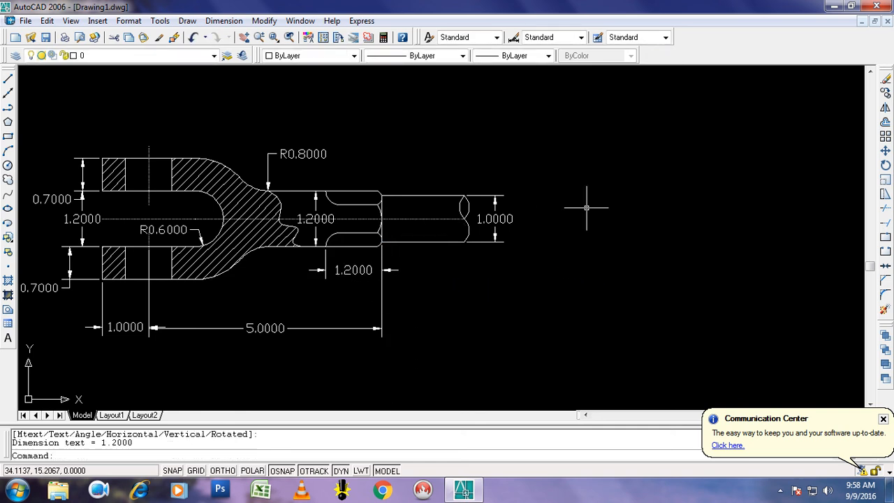
- Set the Standard dimension style's linear precision to one decimal place (0.0) and make the style current
{"action": "type", "text": "d"}
{"action": "key", "text": "Return"}
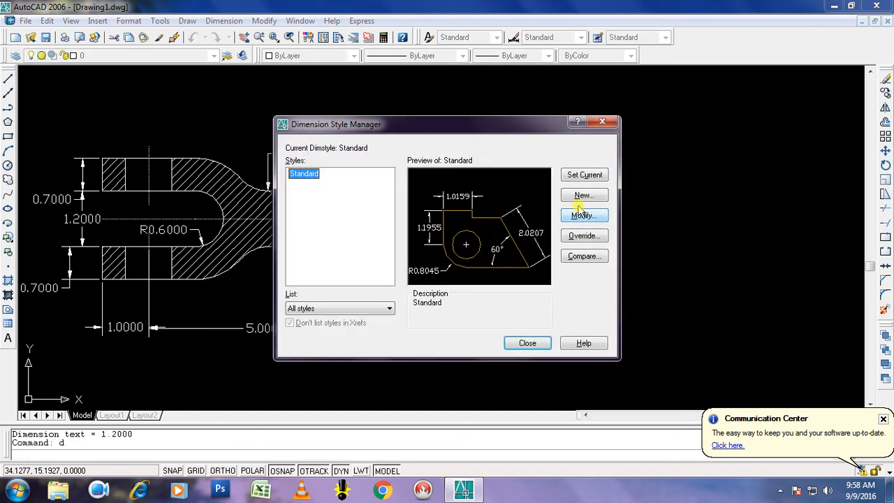
{"action": "left_click", "coordinate": [571, 219]}
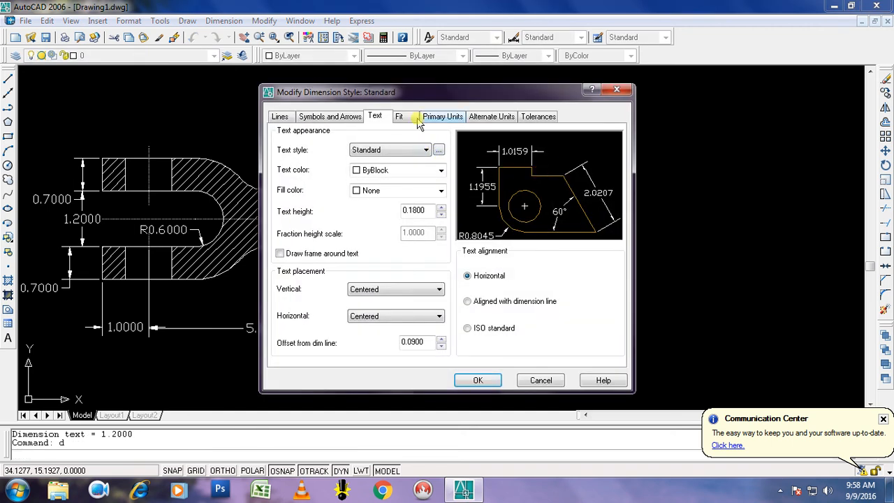
{"action": "left_click", "coordinate": [404, 117]}
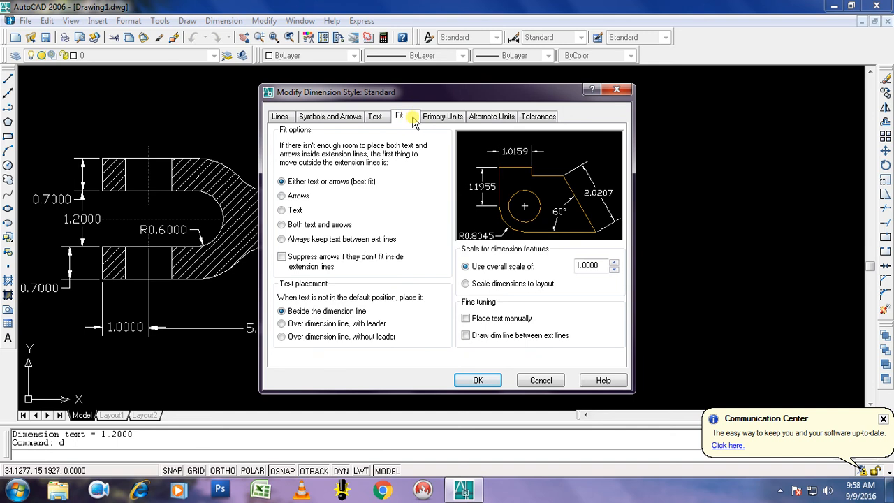
{"action": "left_click", "coordinate": [437, 117]}
{"action": "left_click", "coordinate": [408, 163]}
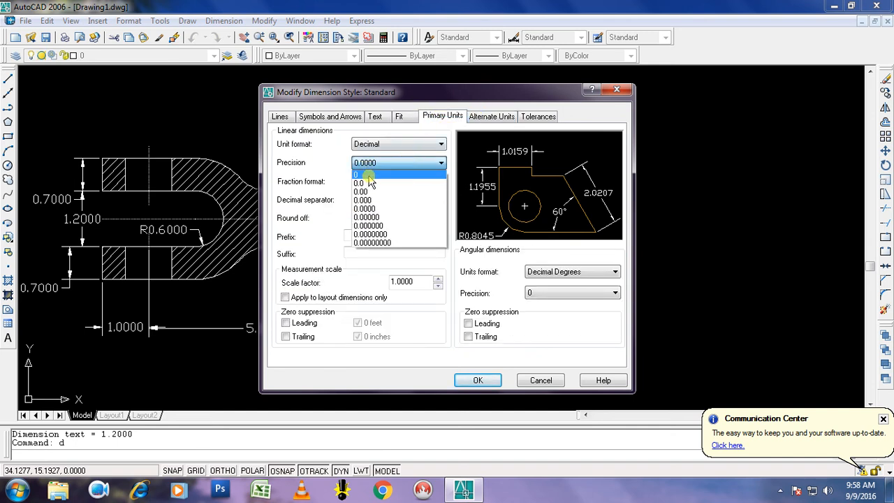
{"action": "left_click", "coordinate": [369, 182]}
{"action": "left_click", "coordinate": [483, 381]}
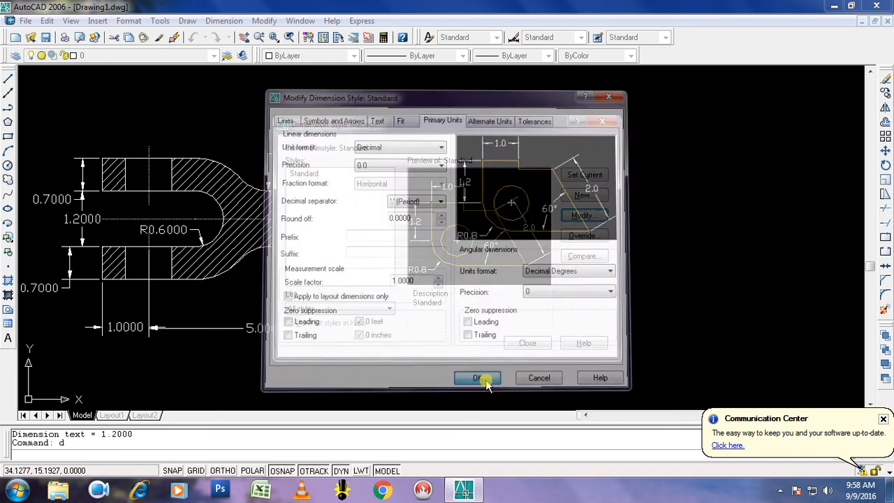
{"action": "left_click", "coordinate": [573, 178]}
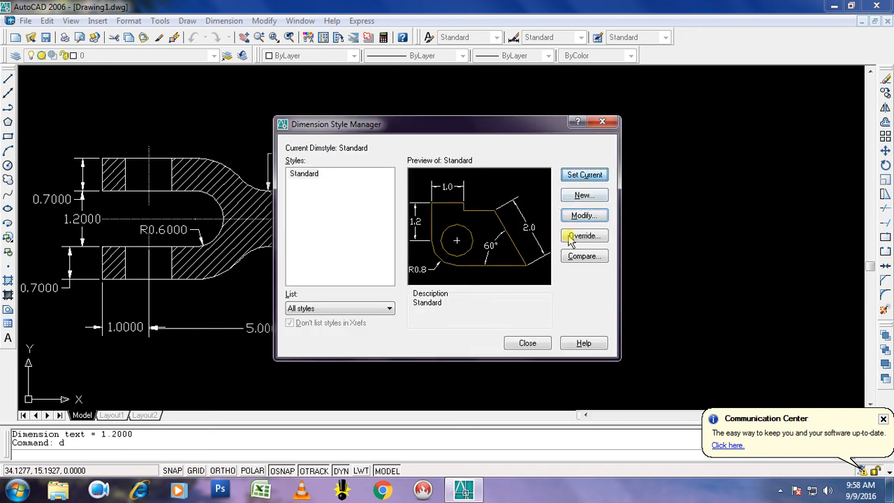
{"action": "left_click", "coordinate": [528, 347]}
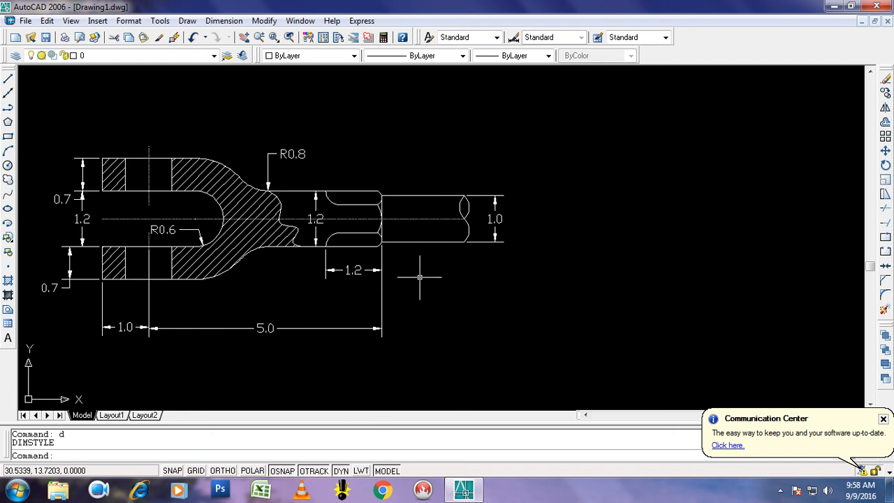
- Set the Standard dimension style's fit text placement to over the dimension line, with leader, and make the style current
{"action": "type", "text": "d"}
{"action": "key", "text": "Return"}
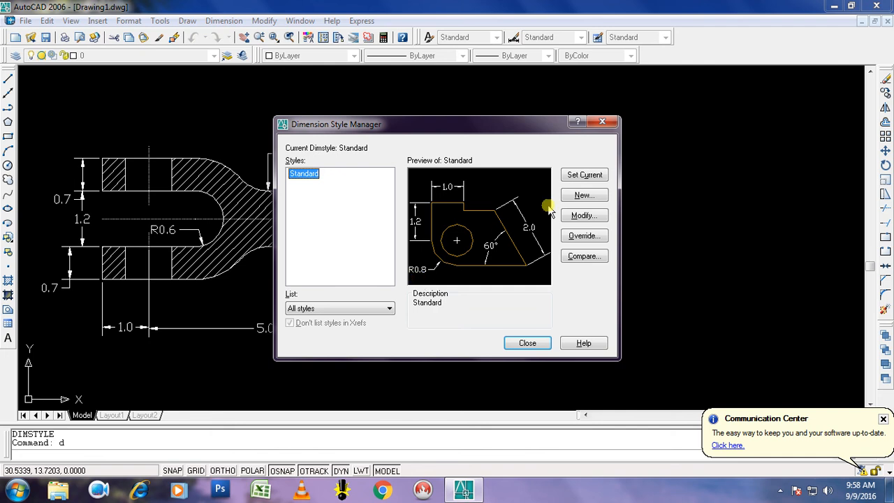
{"action": "left_click", "coordinate": [604, 218]}
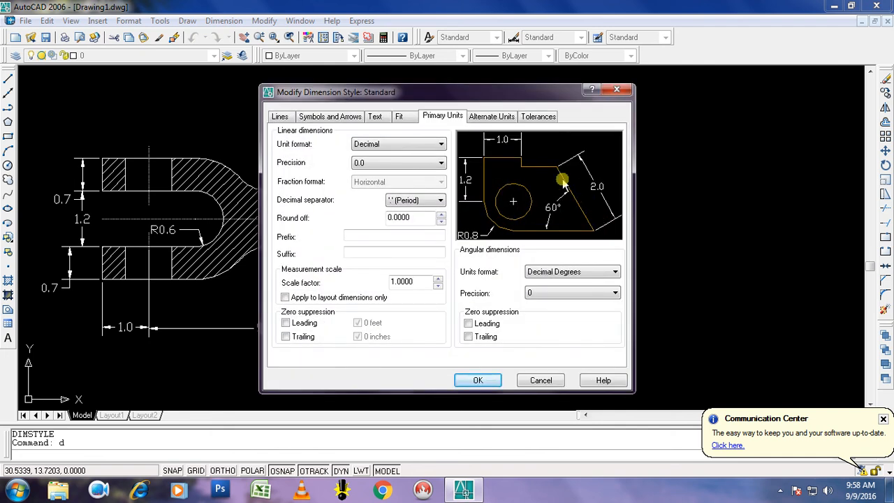
{"action": "left_click", "coordinate": [280, 117]}
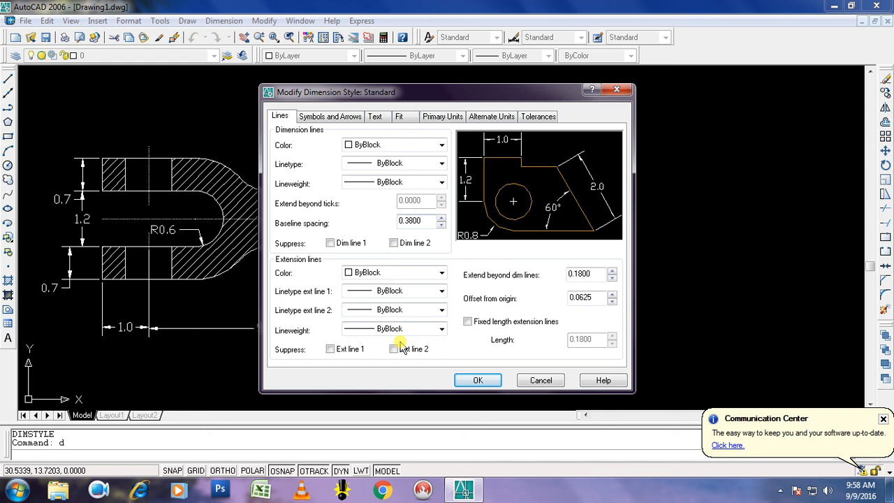
{"action": "left_click", "coordinate": [336, 118]}
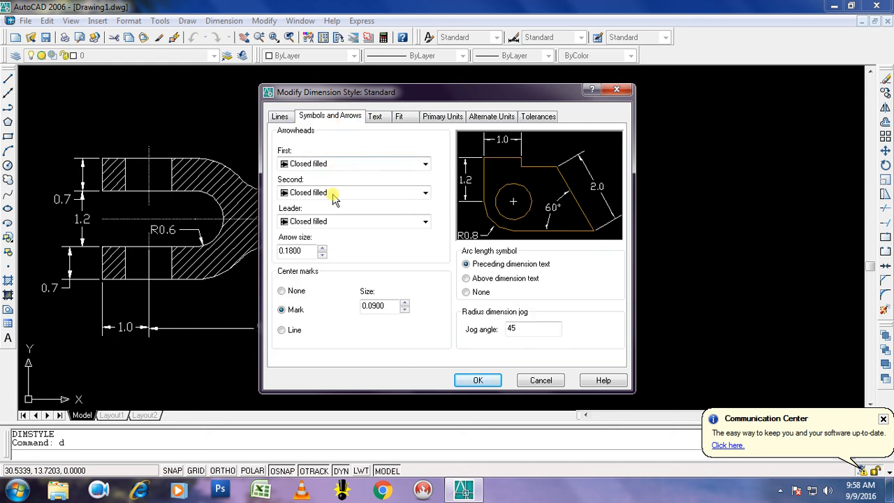
{"action": "left_click", "coordinate": [377, 118]}
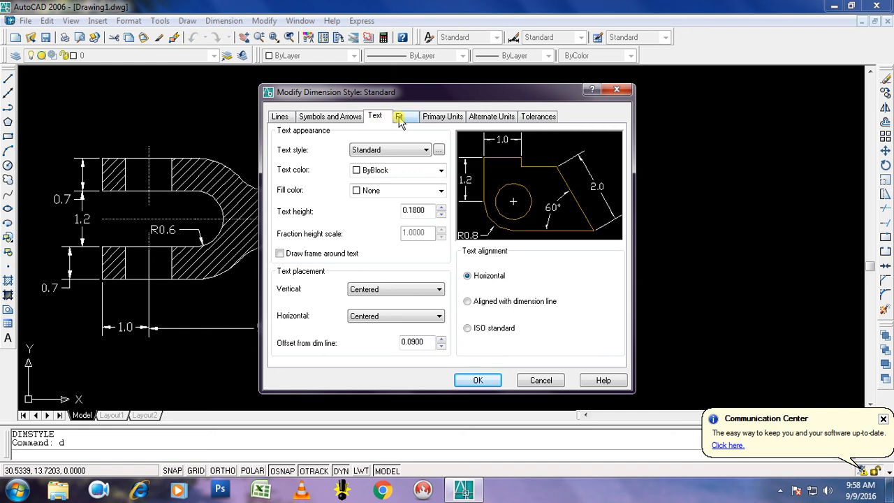
{"action": "left_click", "coordinate": [399, 117]}
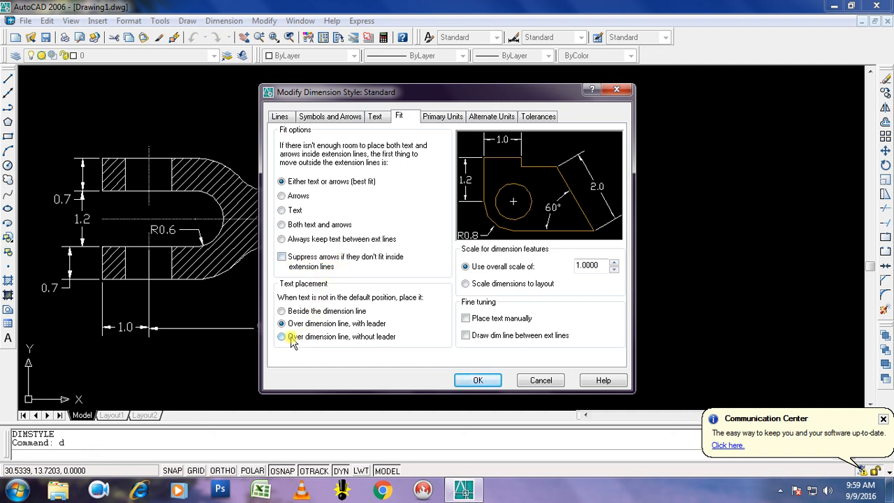
{"action": "left_click", "coordinate": [475, 382]}
{"action": "left_click", "coordinate": [579, 176]}
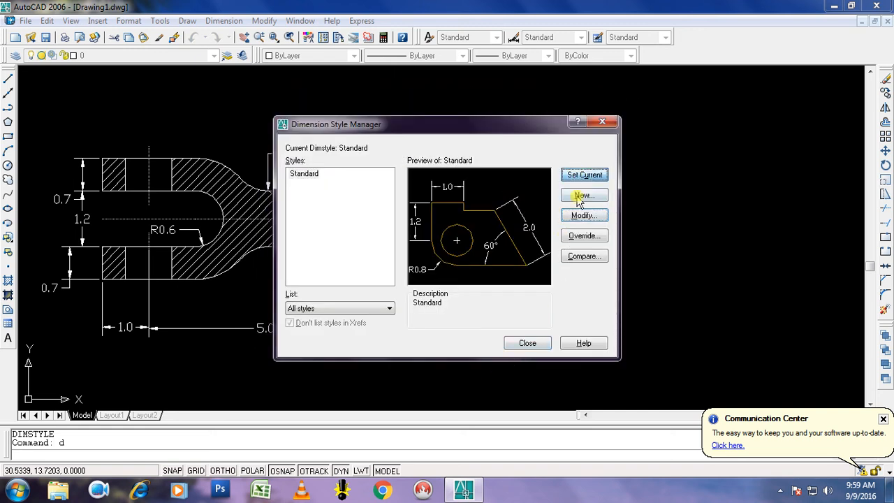
{"action": "left_click", "coordinate": [525, 343]}
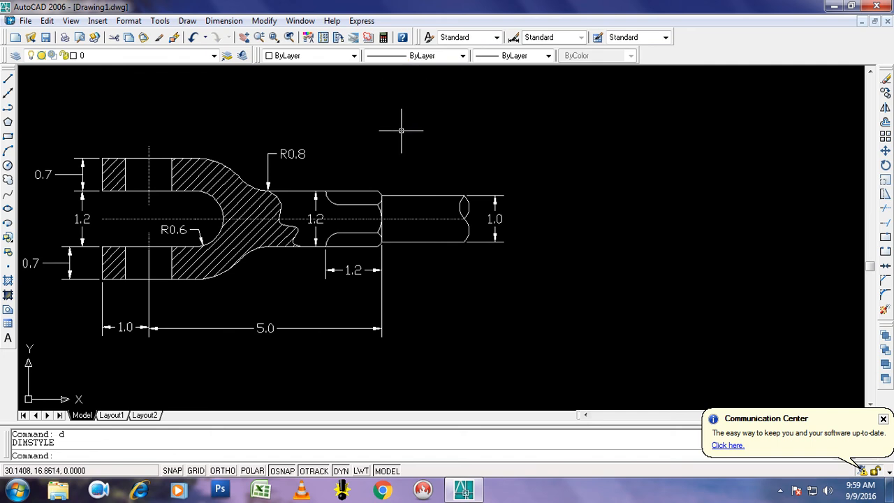
- Set the Standard dimension style's fit text placement to over the dimension line, without leader, and make the style current
{"action": "type", "text": "d"}
{"action": "key", "text": "Return"}
{"action": "left_click", "coordinate": [571, 219]}
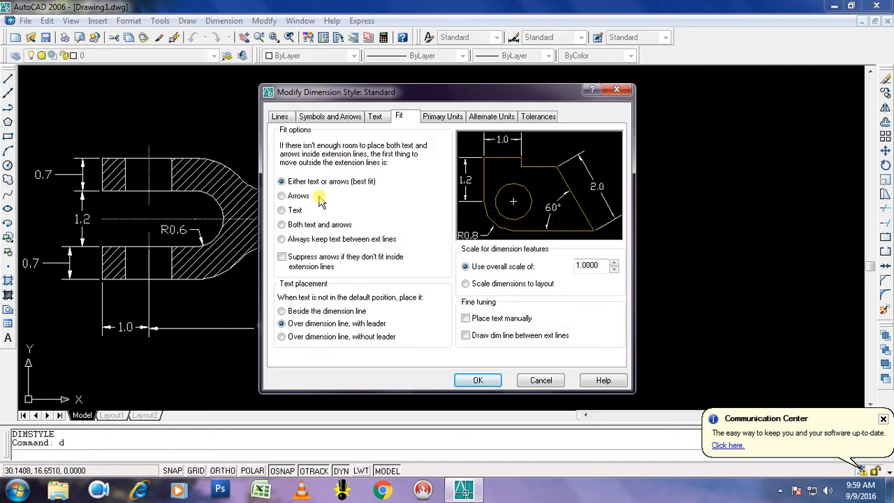
{"action": "left_click", "coordinate": [295, 338]}
{"action": "left_click", "coordinate": [474, 380]}
{"action": "left_click", "coordinate": [586, 178]}
{"action": "left_click", "coordinate": [527, 344]}
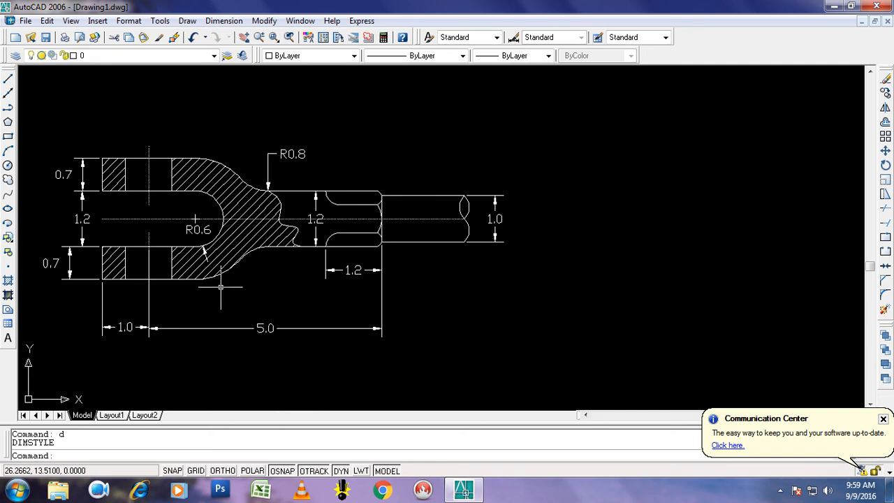
- Examine the complete dimensioned fork end, checking the dimension text placement around the fork, stem and rod
{"action": "type", "text": "z"}
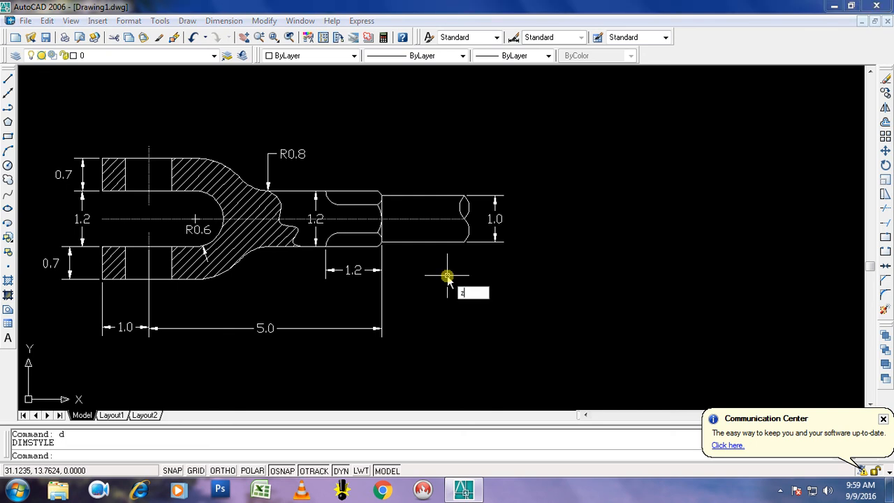
{"action": "key", "text": "Return"}
{"action": "type", "text": "a"}
{"action": "key", "text": "Return"}
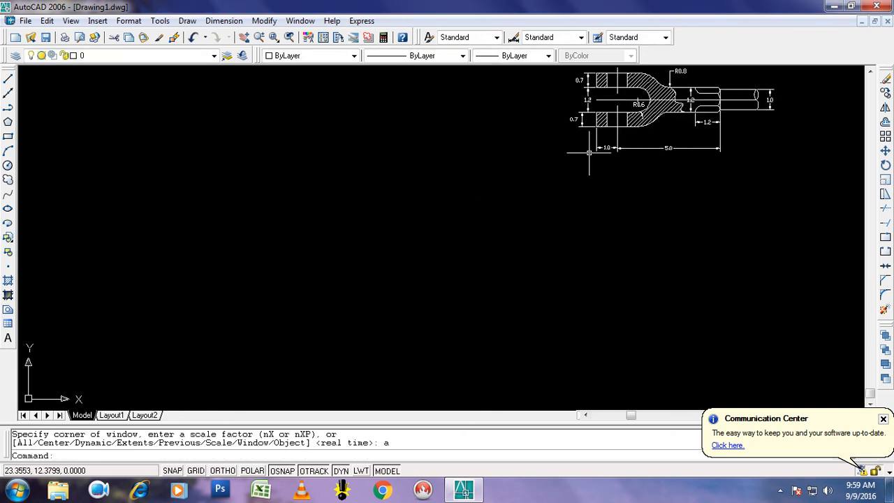
{"action": "scroll", "coordinate": [739, 100], "scroll_direction": "up", "scroll_amount": 5}
{"action": "middle_click_drag", "start_coordinate": [503, 249], "coordinate": [479, 329]}
{"action": "scroll", "coordinate": [472, 328], "scroll_direction": "down", "scroll_amount": 2}
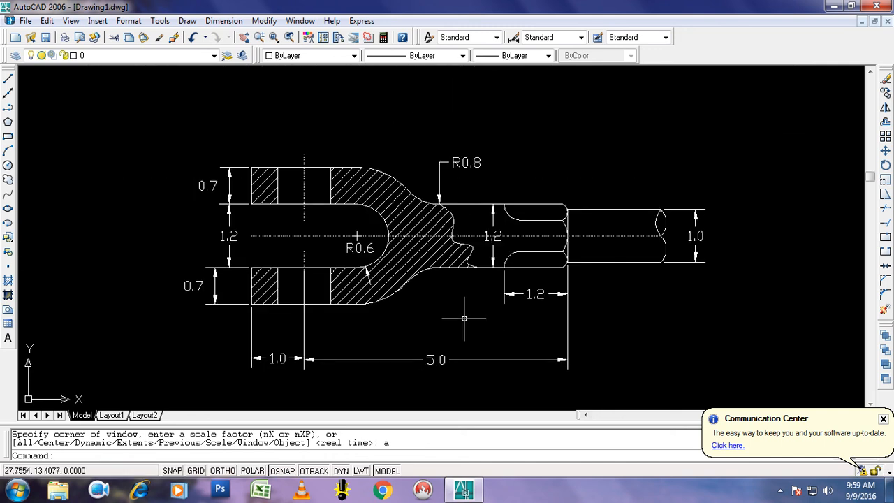
{"action": "scroll", "coordinate": [463, 319], "scroll_direction": "up", "scroll_amount": 1}
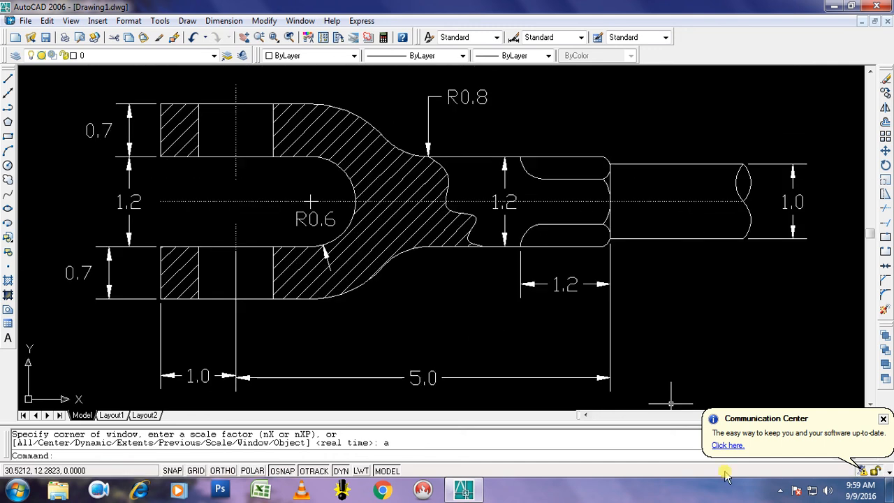
{"action": "key", "text": "Escape"}
{"action": "key", "text": "Escape"}
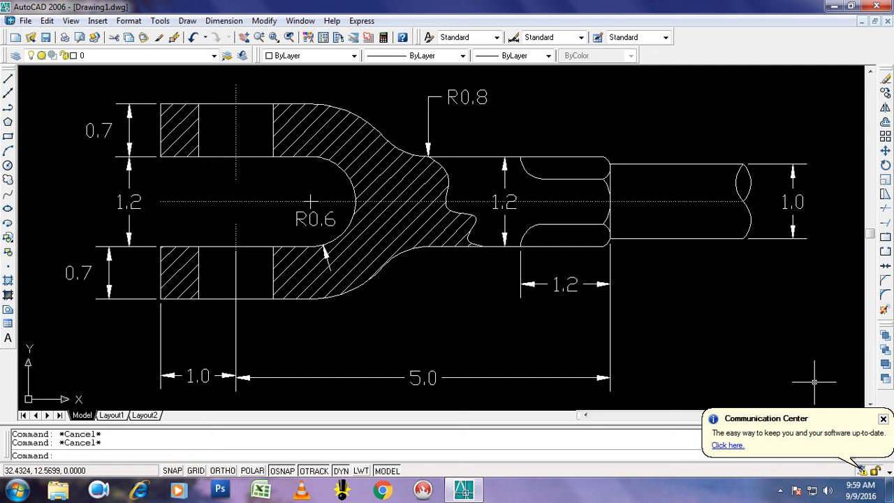
- Save the drawing as KNUKLE JOINT in My Documents and close the program
{"action": "left_click", "coordinate": [26, 21]}
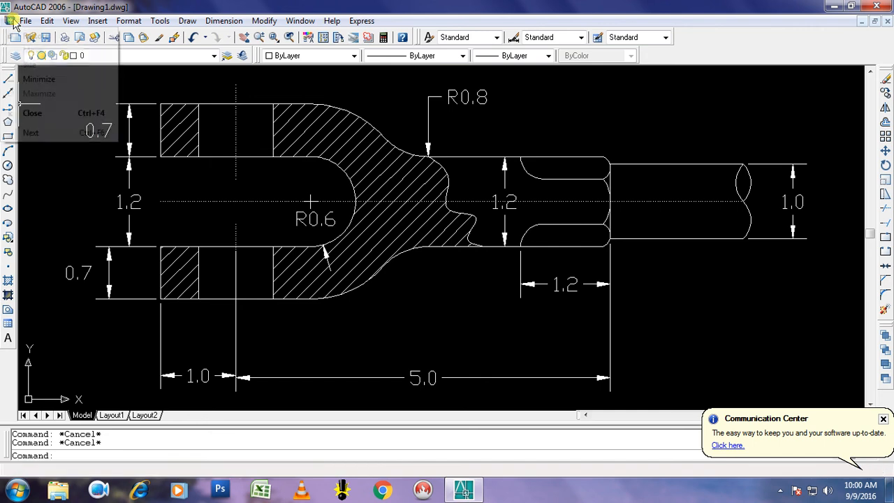
{"action": "left_click", "coordinate": [25, 21]}
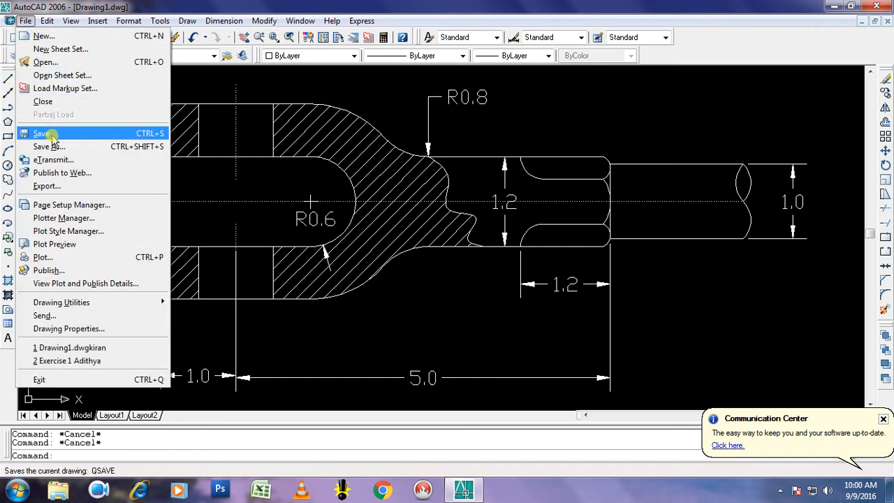
{"action": "left_click", "coordinate": [49, 133]}
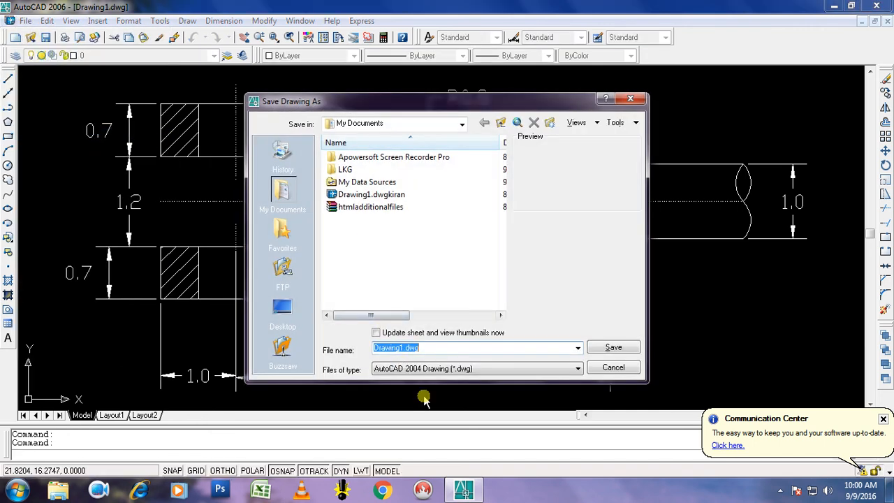
{"action": "type", "text": "KNUK"}
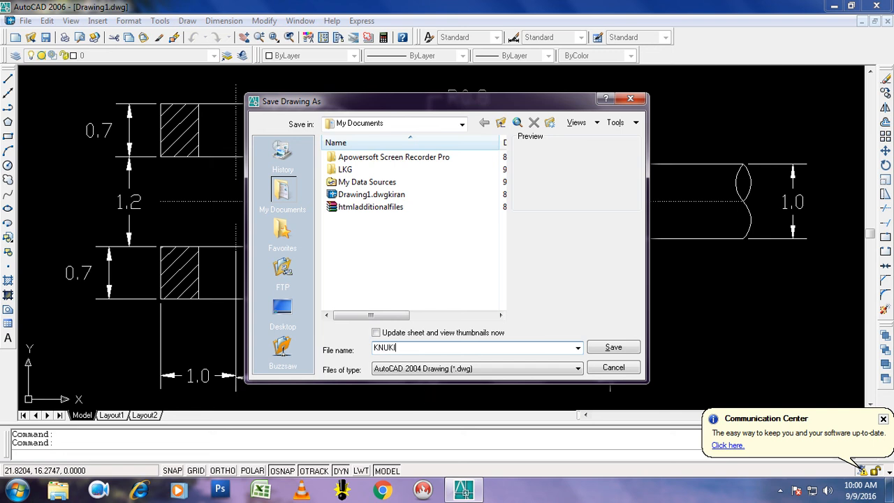
{"action": "type", "text": "LE JOINT"}
{"action": "key", "text": "Return"}
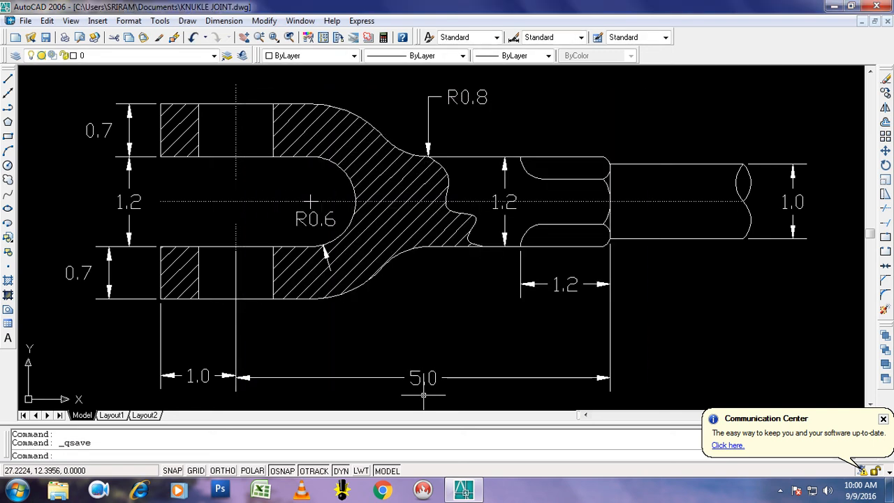
{"action": "left_click", "coordinate": [877, 7]}
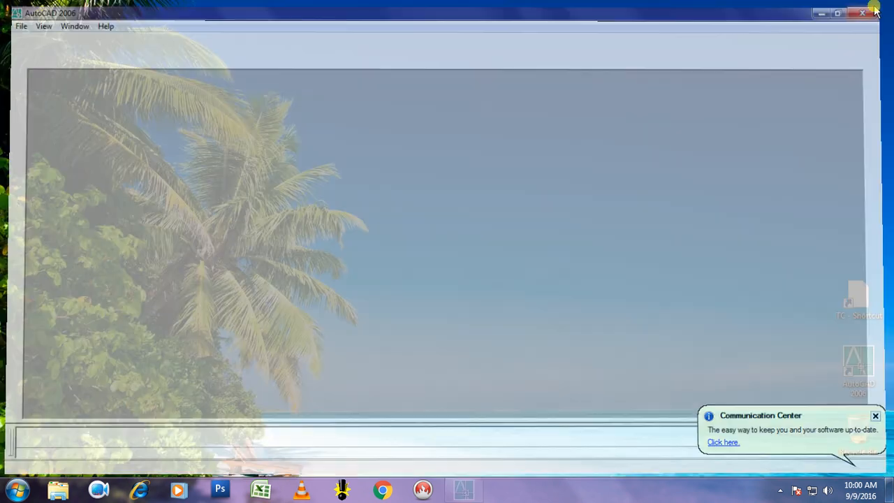